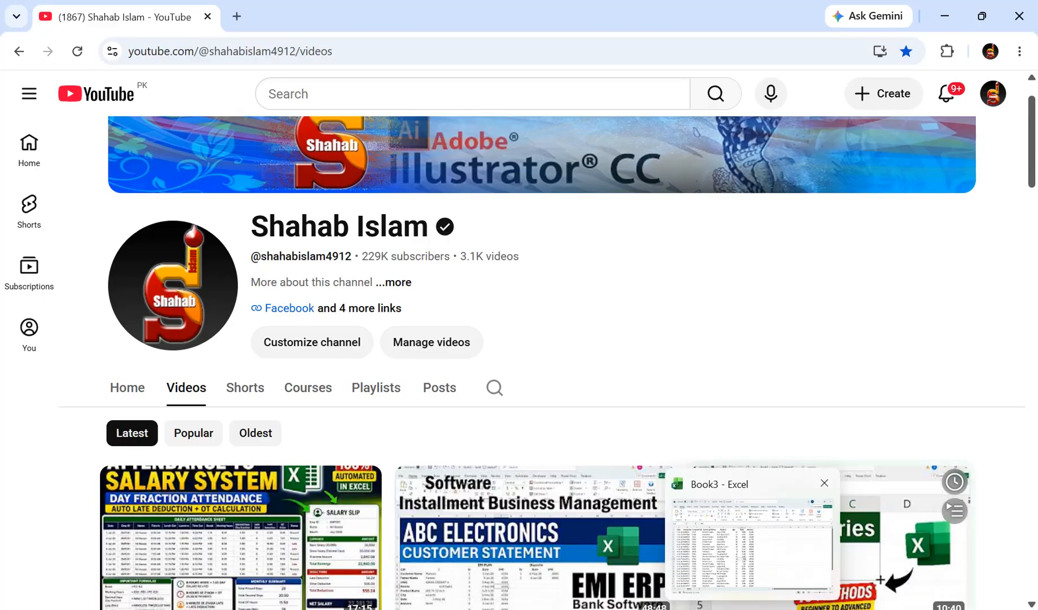
Switch to the Book3 workbook in Excel and examine the dates, customer names and products in rows 2 and 4
{"action": "left_click", "coordinate": [754, 609]}
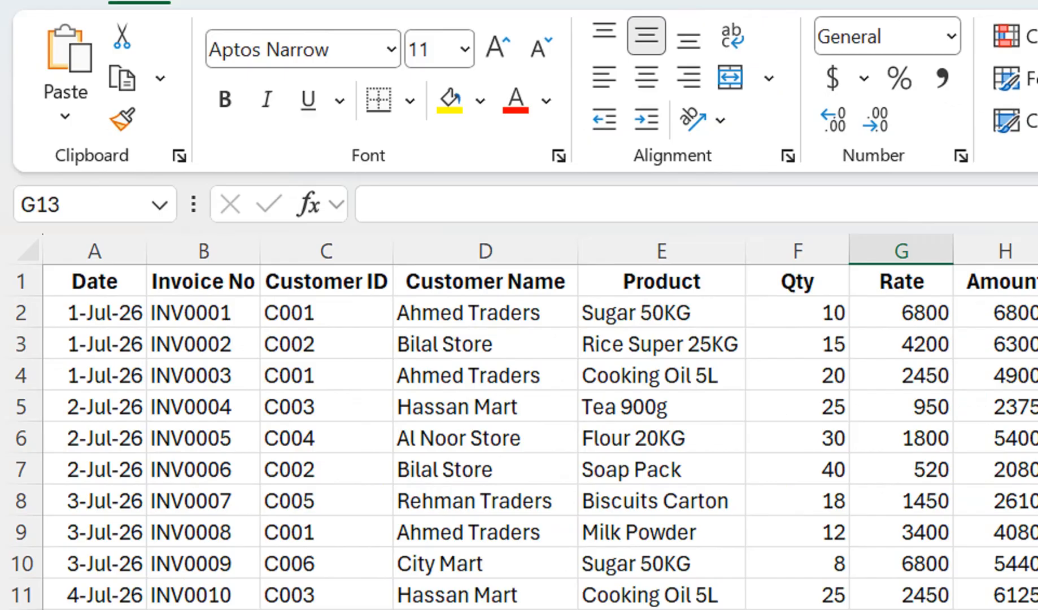
{"action": "left_click", "coordinate": [94, 312]}
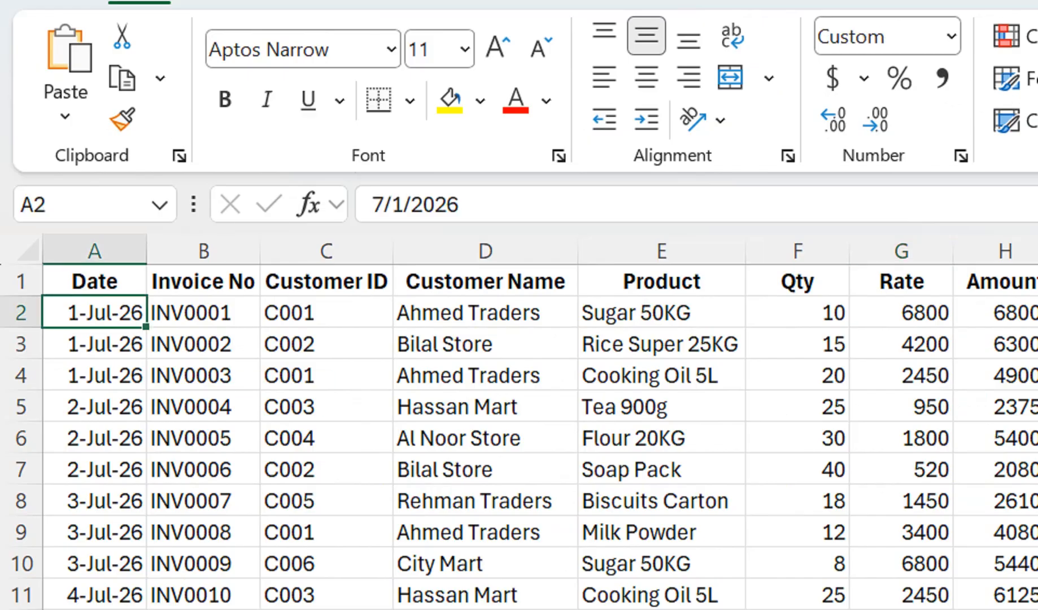
{"action": "left_click", "coordinate": [485, 312]}
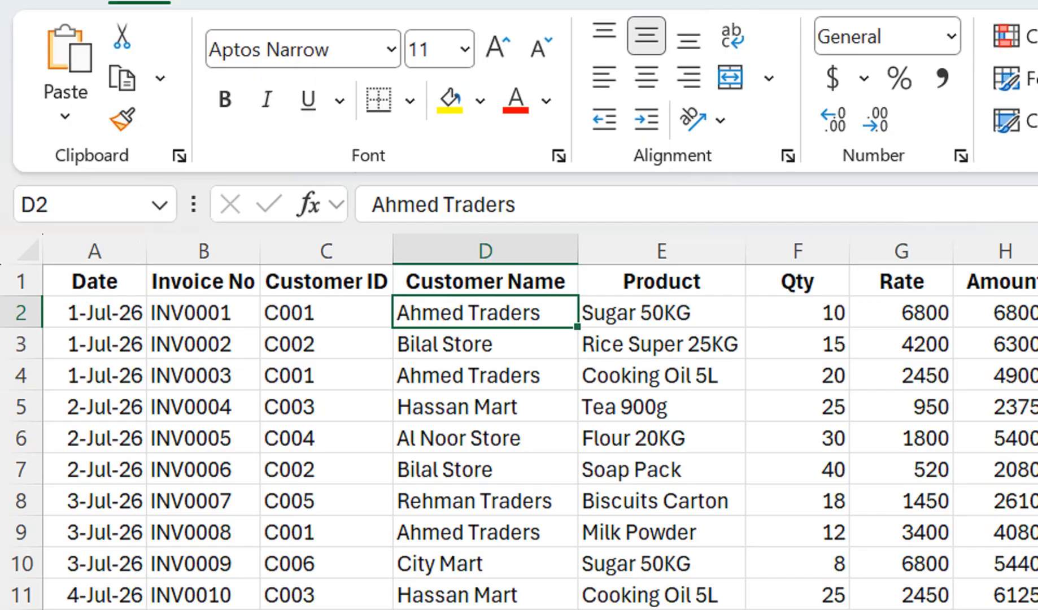
{"action": "key", "text": "Right"}
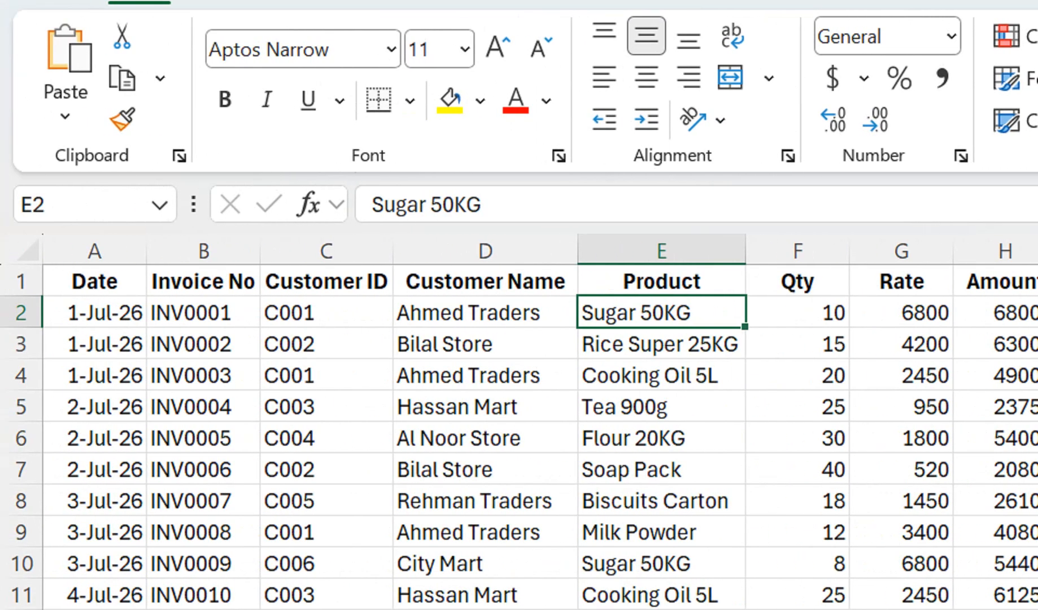
{"action": "left_click", "coordinate": [24, 375]}
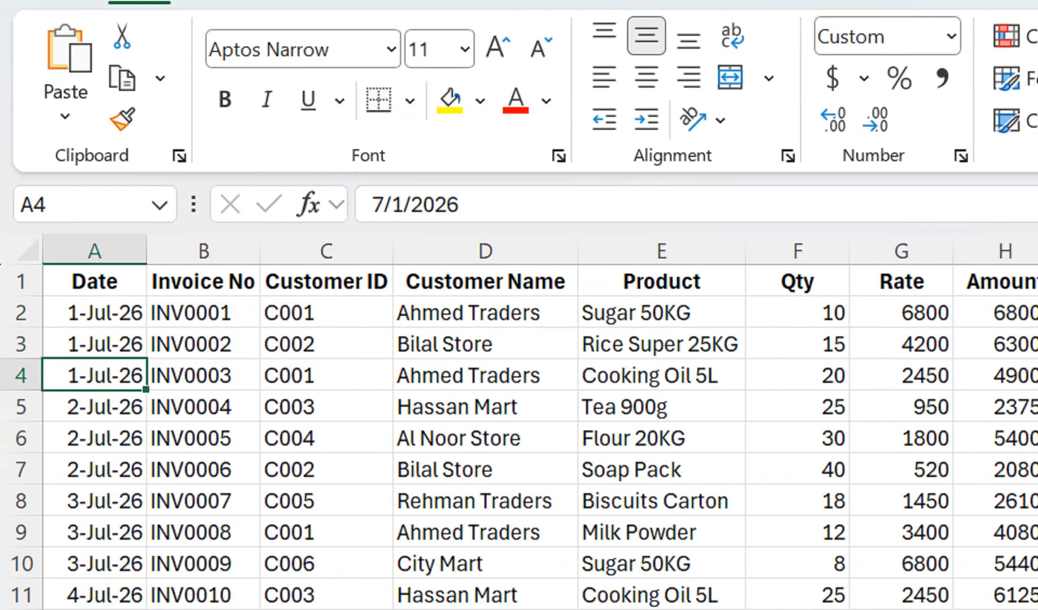
{"action": "left_click", "coordinate": [485, 375]}
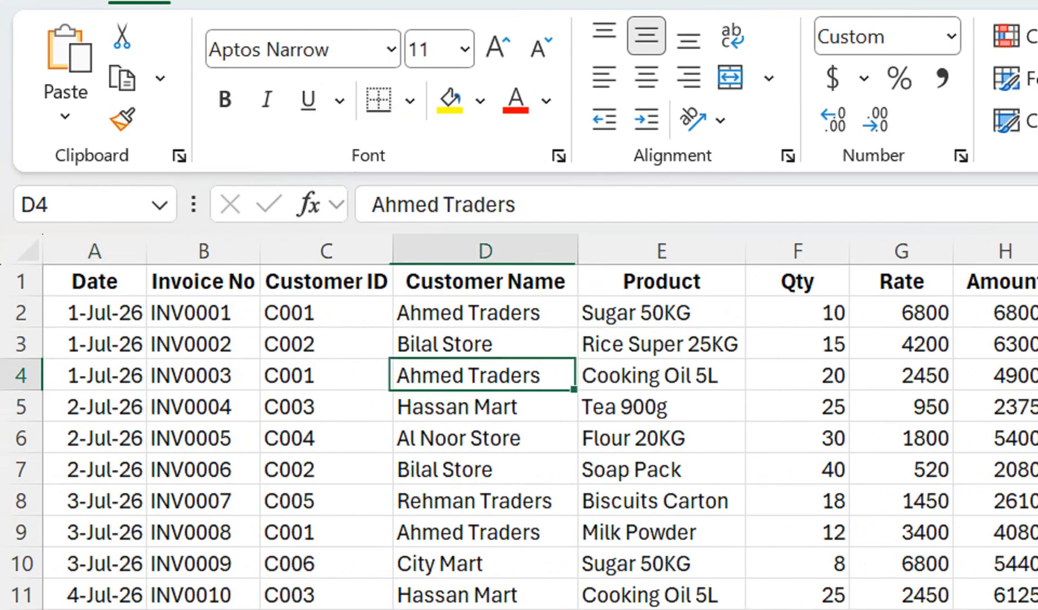
{"action": "left_click", "coordinate": [661, 375]}
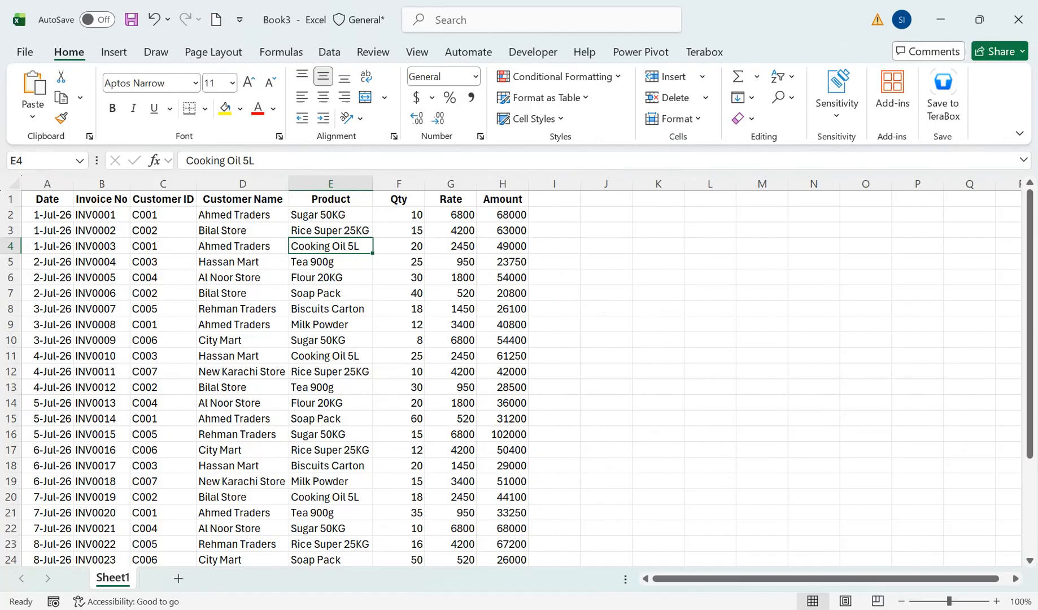
Add a new worksheet and enter the label MONTH in cell B2
{"action": "left_click", "coordinate": [178, 578]}
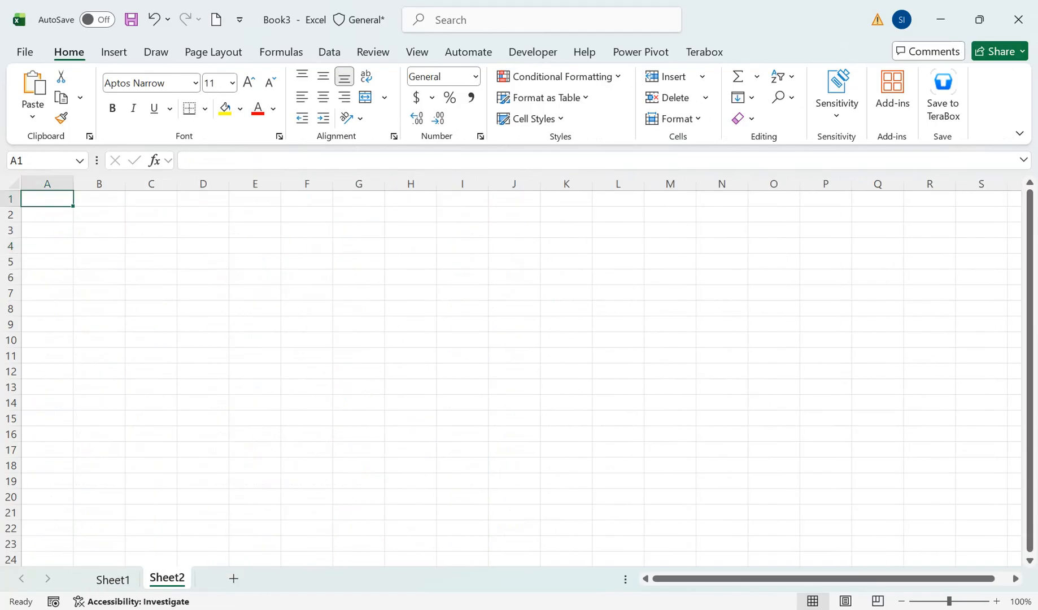
{"action": "left_click", "coordinate": [98, 214]}
{"action": "type", "text": "MONTH"}
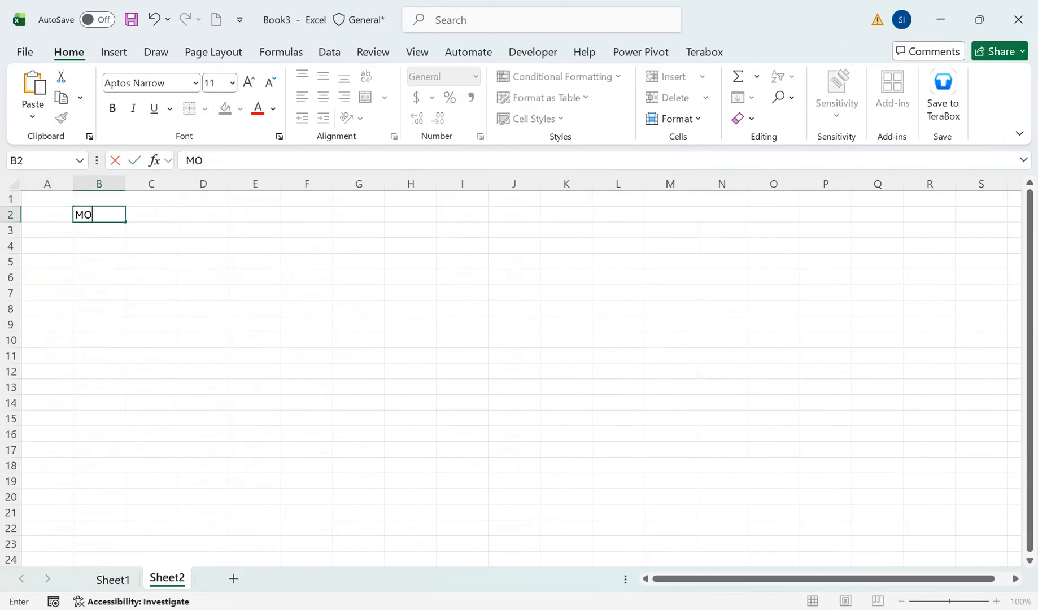
{"action": "key", "text": "Tab"}
{"action": "key", "text": "Tab"}
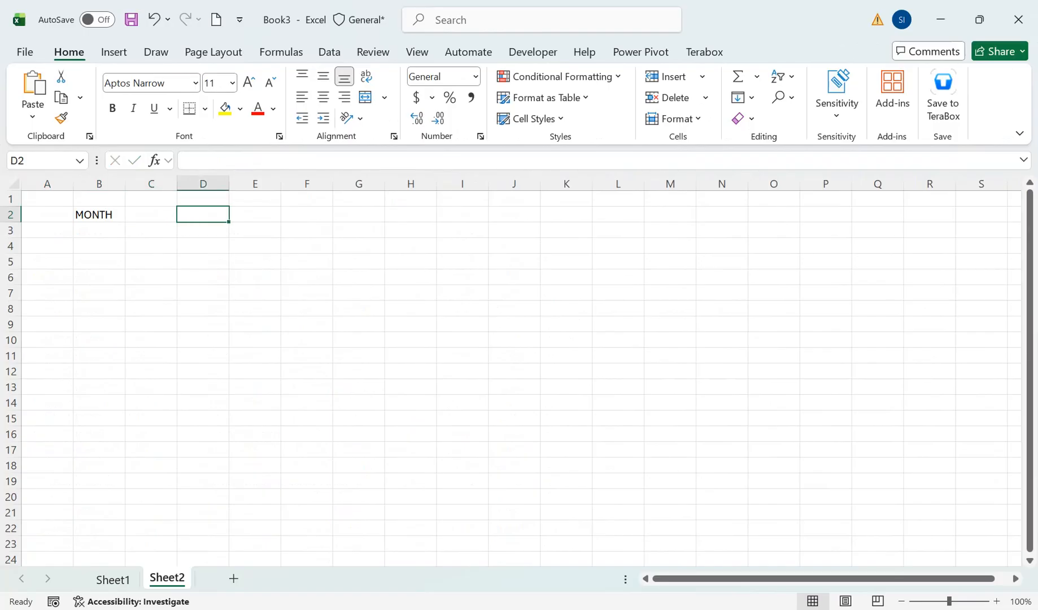
Enter the label CUSTOMER in cell D2 and autofit column D to its contents
{"action": "type", "text": "CUSTOMER"}
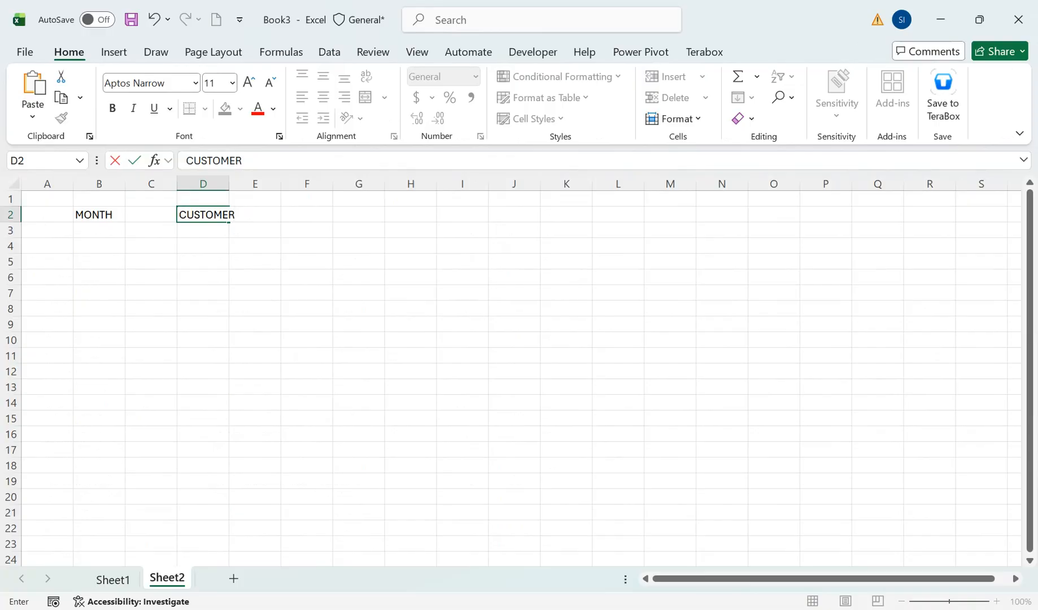
{"action": "key", "text": "Tab"}
{"action": "key", "text": "Left"}
{"action": "key", "text": "alt"}
{"action": "key", "text": "o"}
{"action": "key", "text": "c"}
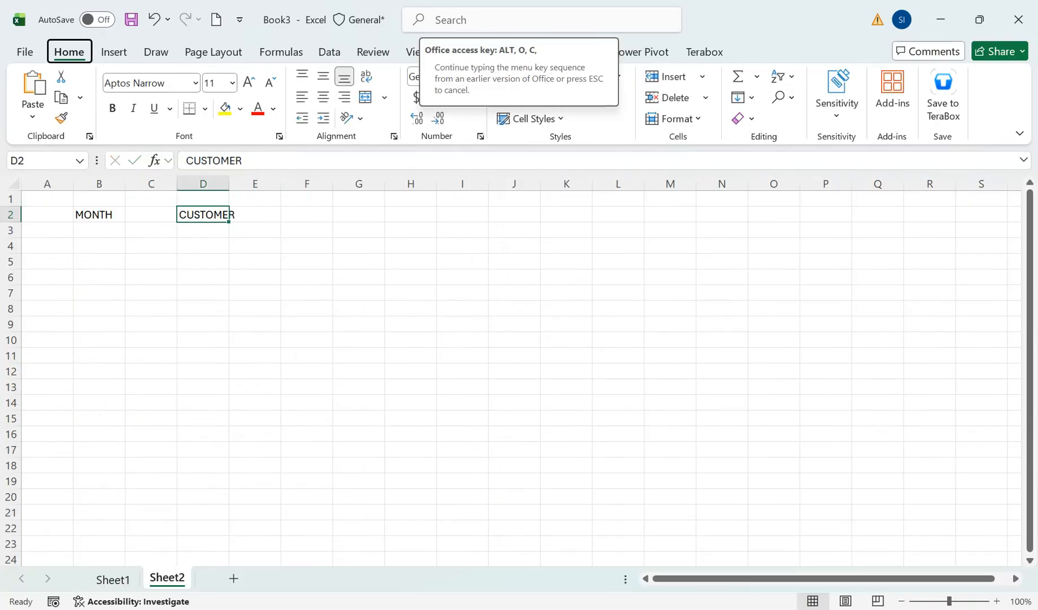
{"action": "key", "text": "a"}
{"action": "key", "text": "Down"}
{"action": "key", "text": "Down"}
{"action": "key", "text": "Left"}
{"action": "key", "text": "Left"}
{"action": "key", "text": "Left"}
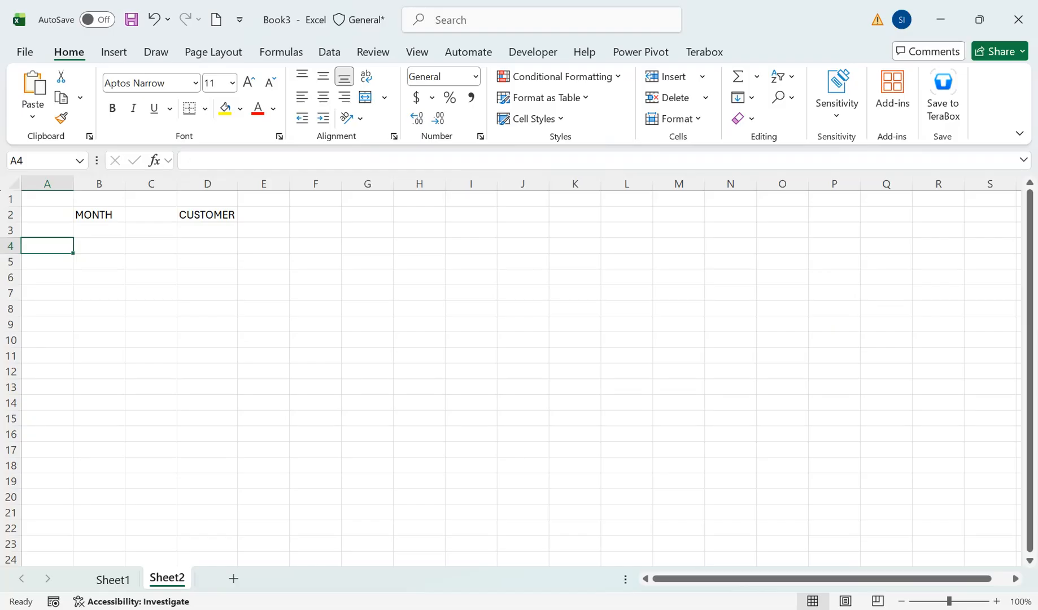
{"action": "type", "text": "t"}
{"action": "key", "text": "BackSpace"}
Enter the label NO_O_T in cell F2 for the number of transactions
{"action": "key", "text": "Right"}
{"action": "key", "text": "Right"}
{"action": "key", "text": "Right"}
{"action": "key", "text": "Right"}
{"action": "key", "text": "Up"}
{"action": "key", "text": "Up"}
{"action": "key", "text": "Right"}
{"action": "type", "text": "np"}
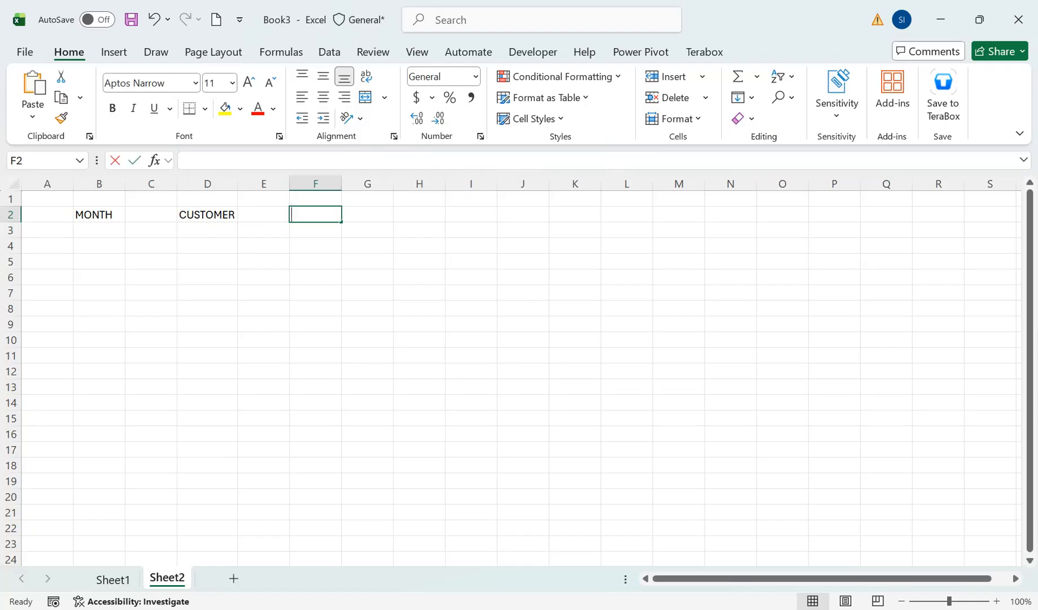
{"action": "key", "text": "BackSpace"}
{"action": "key", "text": "BackSpace"}
{"action": "type", "text": "nop"}
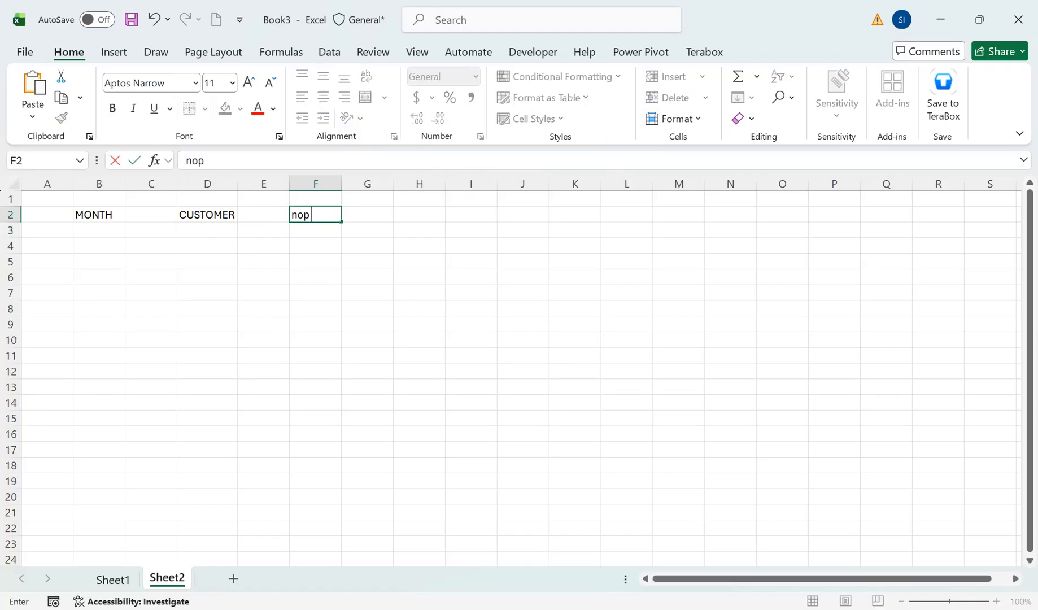
{"action": "key", "text": "BackSpace"}
{"action": "key", "text": "BackSpace"}
{"action": "type", "text": "NO"}
{"action": "key", "text": "BackSpace"}
{"action": "key", "text": "BackSpace"}
{"action": "key", "text": "BackSpace"}
{"action": "type", "text": "NO OF t"}
{"action": "key", "text": "BackSpace"}
{"action": "key", "text": "BackSpace"}
{"action": "key", "text": "BackSpace"}
{"action": "key", "text": "BackSpace"}
{"action": "key", "text": "BackSpace"}
{"action": "type", "text": "_O_t"}
{"action": "key", "text": "BackSpace"}
{"action": "type", "text": "T"}
{"action": "key", "text": "Return"}
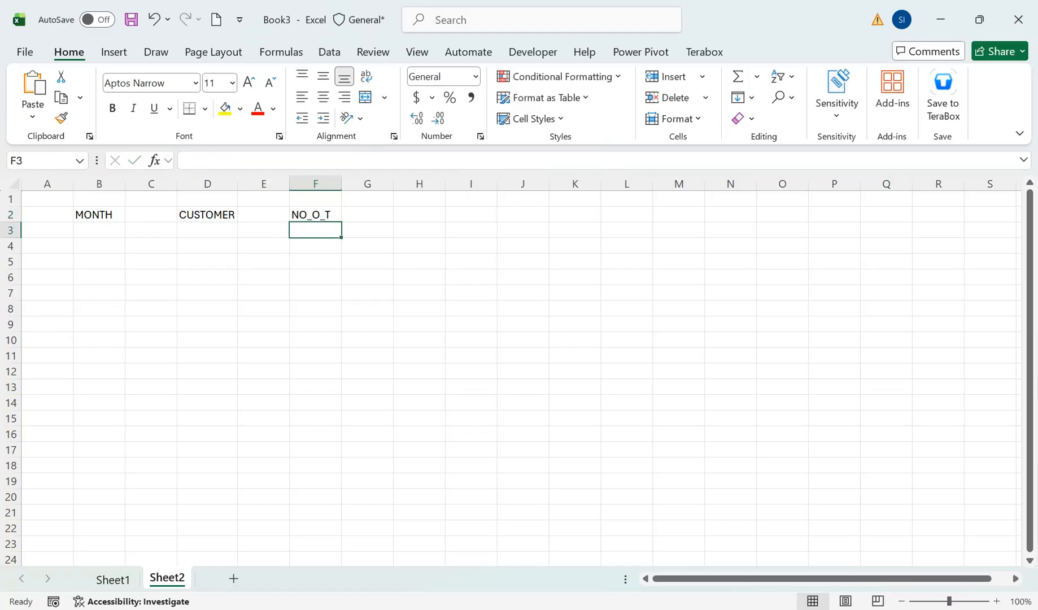
Widen column E between the CUSTOMER and NO_O_T labels
{"action": "key", "text": "Left"}
{"action": "key", "text": "Left"}
{"action": "key", "text": "Right"}
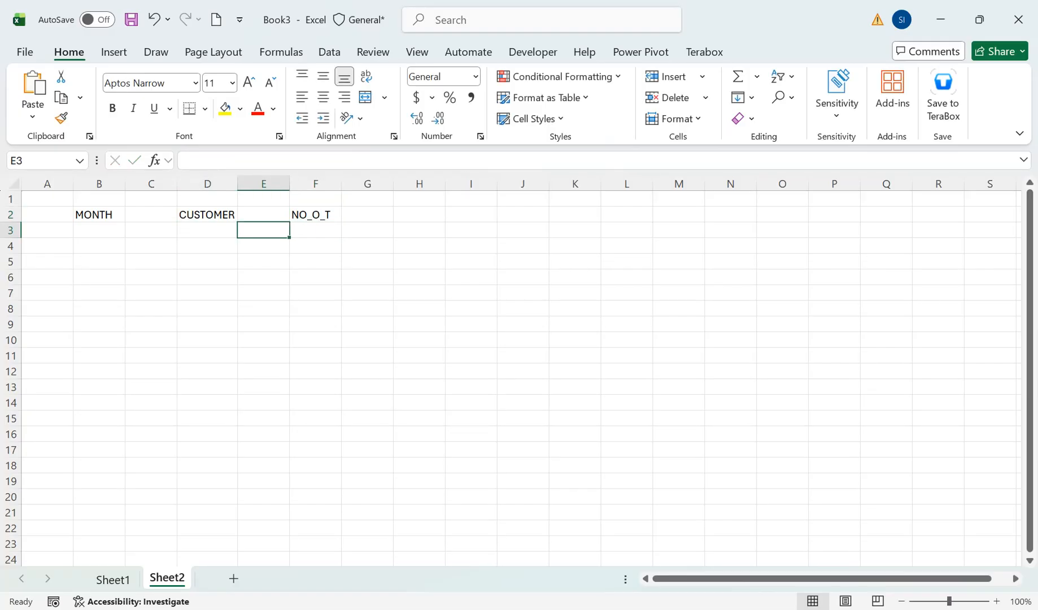
{"action": "left_click_drag", "start_coordinate": [289, 184], "coordinate": [309, 183]}
Add list data validation with an in-cell dropdown to cell E2, using =Sheet1!$C$2:$C$31 as the source
{"action": "left_click", "coordinate": [274, 199]}
{"action": "left_click", "coordinate": [272, 215]}
{"action": "left_click", "coordinate": [329, 52]}
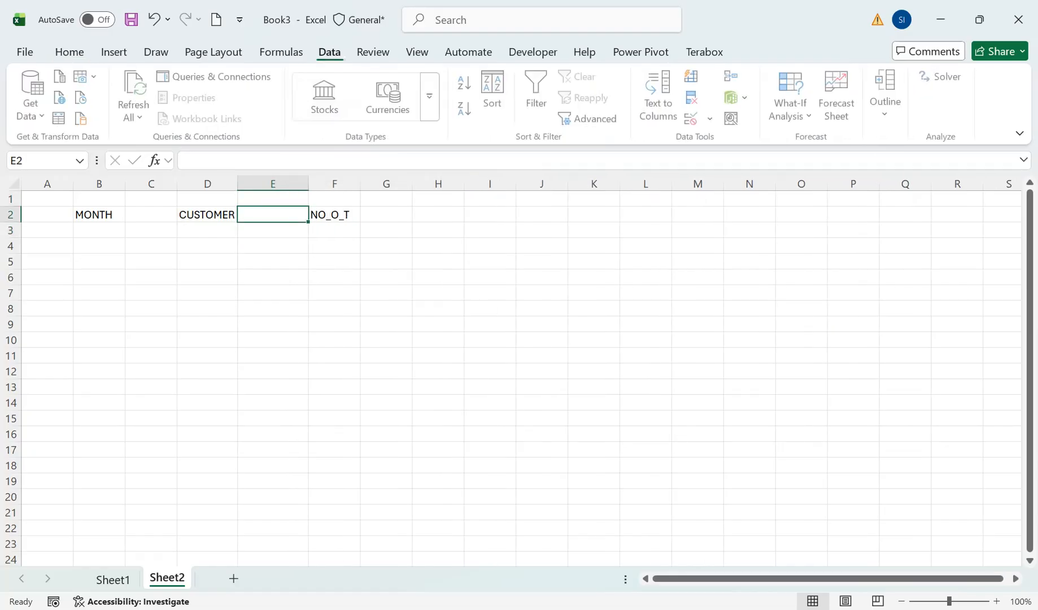
{"action": "left_click", "coordinate": [710, 118]}
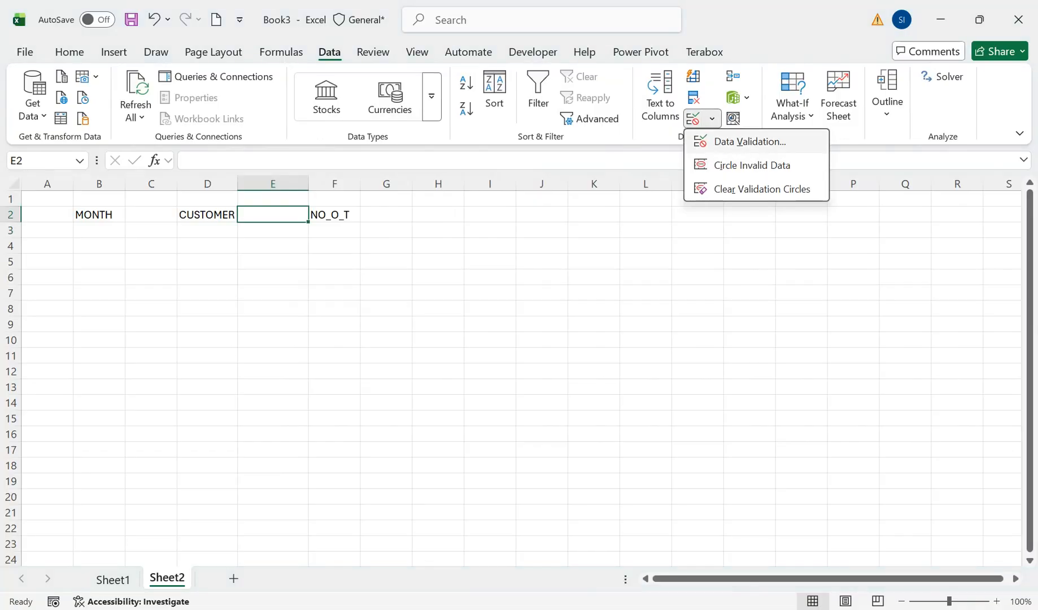
{"action": "left_click", "coordinate": [748, 141]}
{"action": "left_click", "coordinate": [326, 267]}
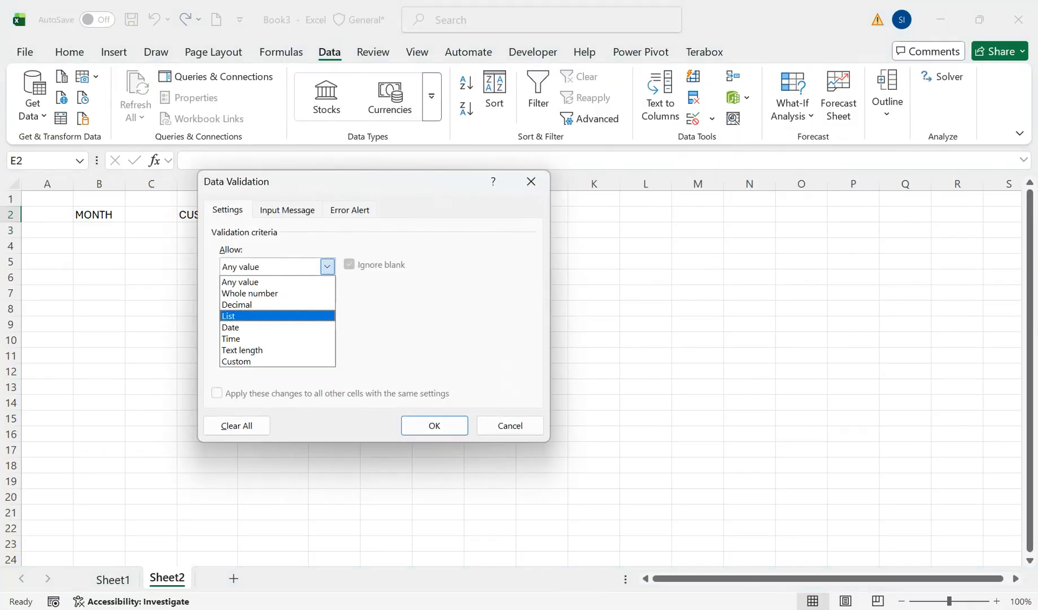
{"action": "left_click", "coordinate": [243, 310]}
{"action": "left_click", "coordinate": [257, 337]}
{"action": "left_click", "coordinate": [113, 580]}
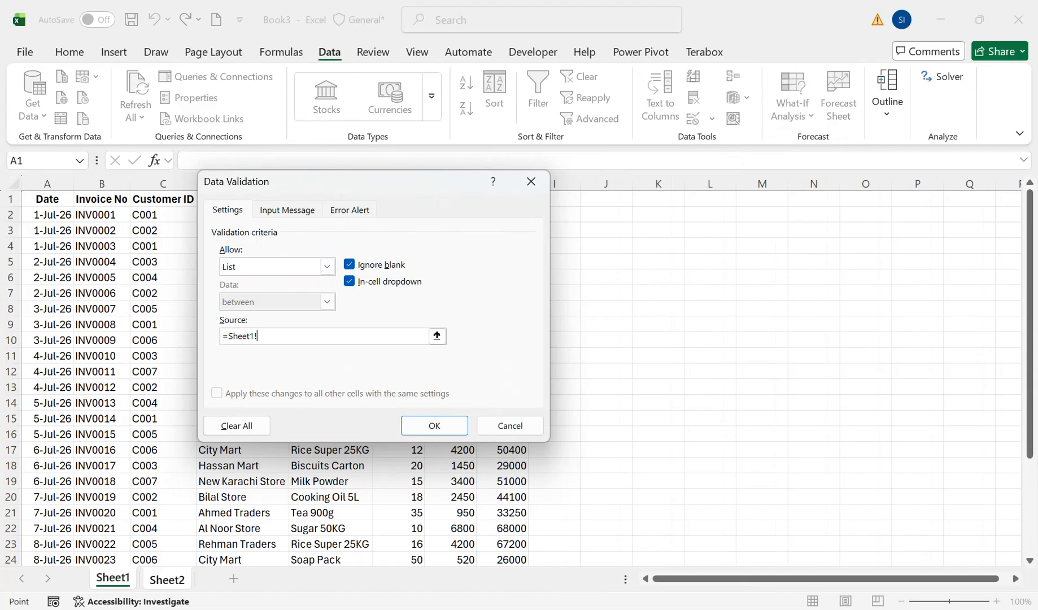
{"action": "left_click_drag", "start_coordinate": [254, 182], "coordinate": [460, 164]}
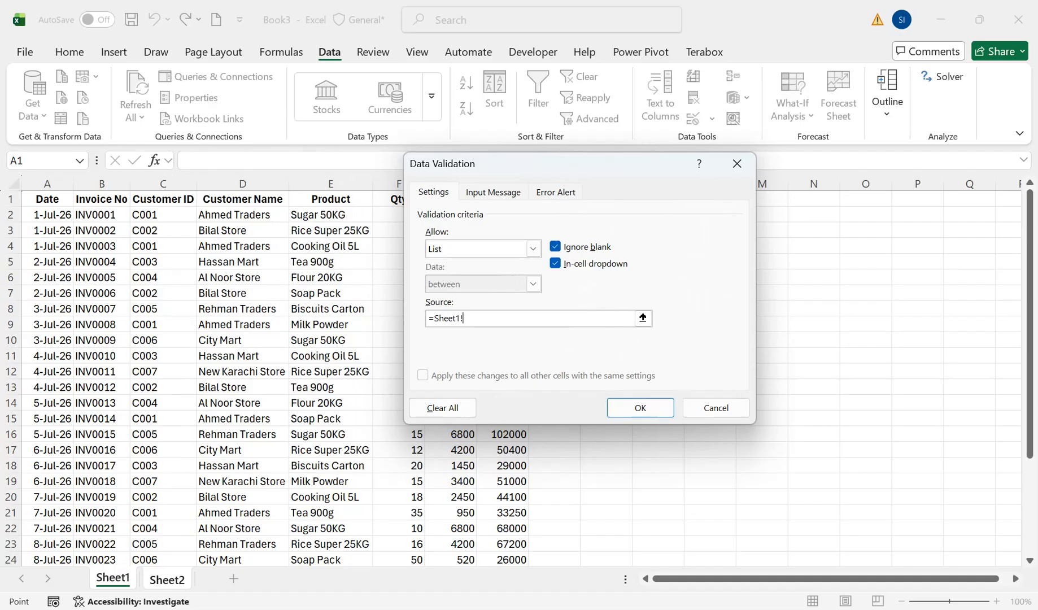
{"action": "left_click", "coordinate": [163, 214]}
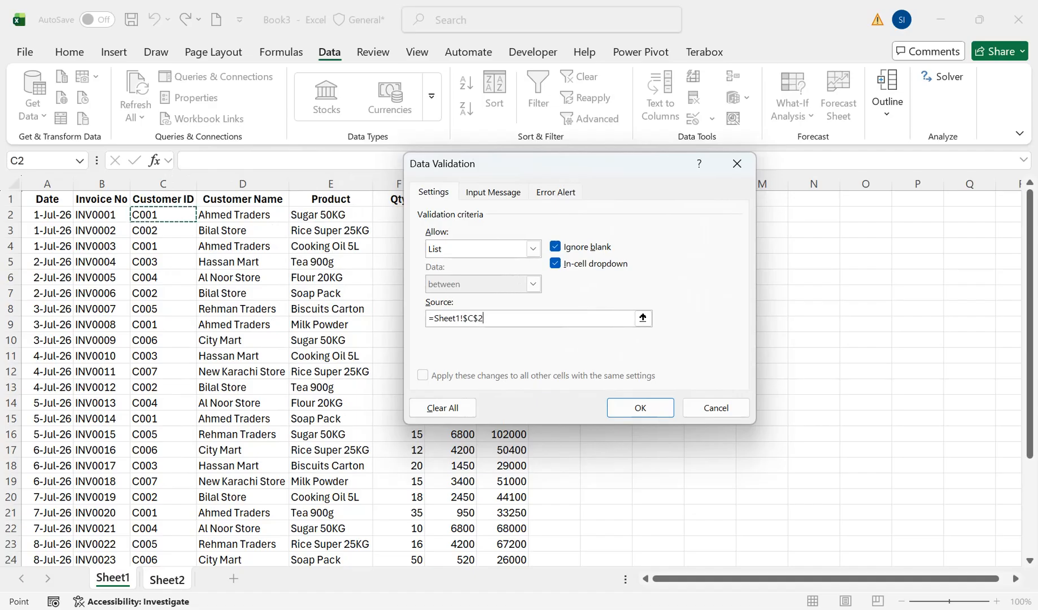
{"action": "key", "text": "ctrl+shift+Down"}
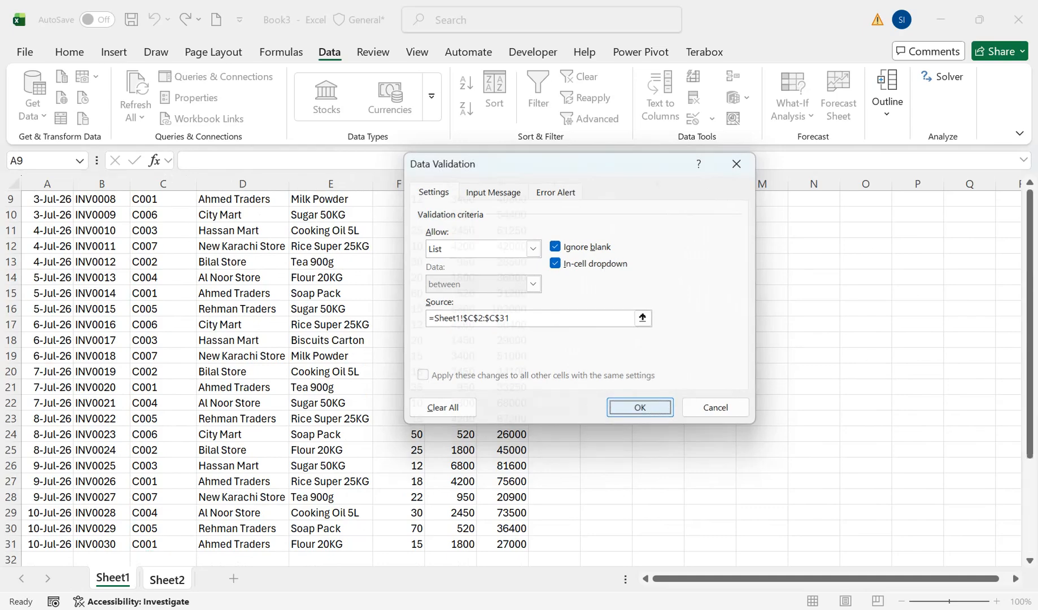
{"action": "left_click", "coordinate": [640, 407]}
Choose the first customer ID from the dropdown list in cell E2 and widen column E slightly more
{"action": "key", "text": "alt+Down"}
{"action": "key", "text": "Down"}
{"action": "key", "text": "Return"}
{"action": "left_click_drag", "start_coordinate": [308, 183], "coordinate": [316, 184]}
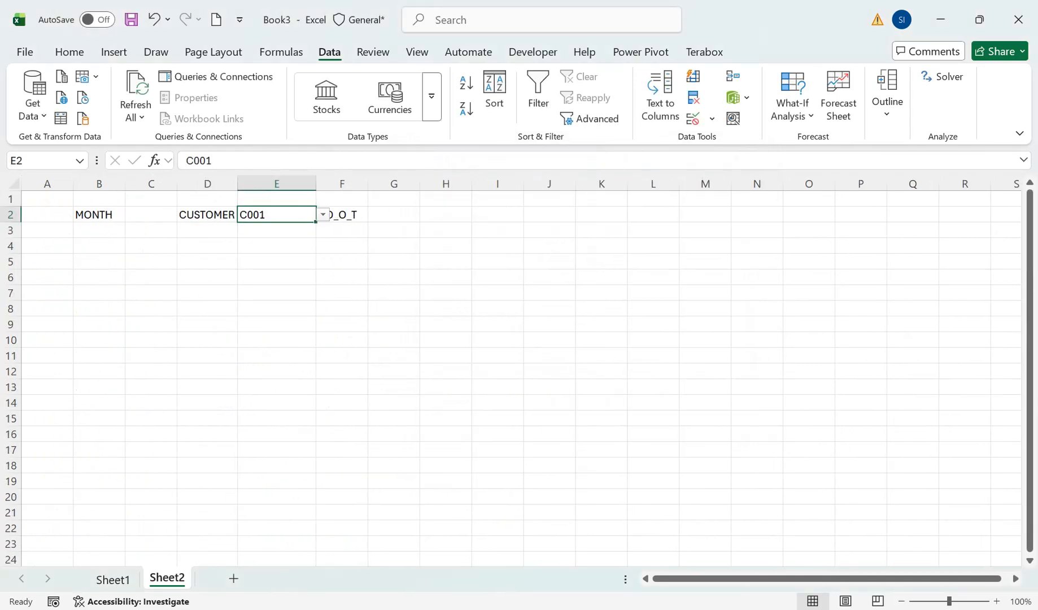
{"action": "left_click", "coordinate": [342, 214]}
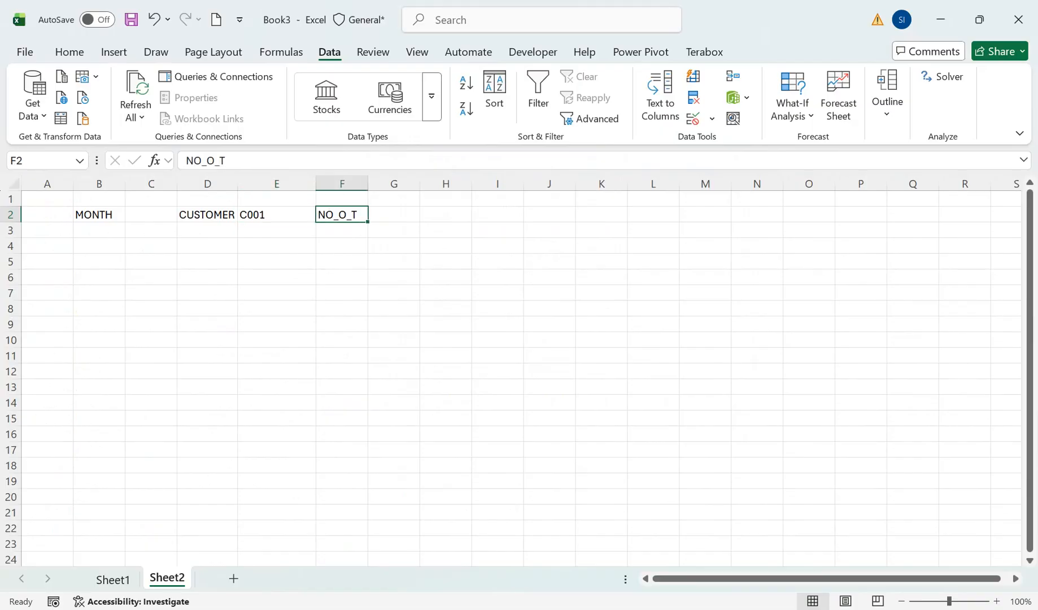
{"action": "left_click", "coordinate": [47, 277]}
{"action": "left_click", "coordinate": [47, 262]}
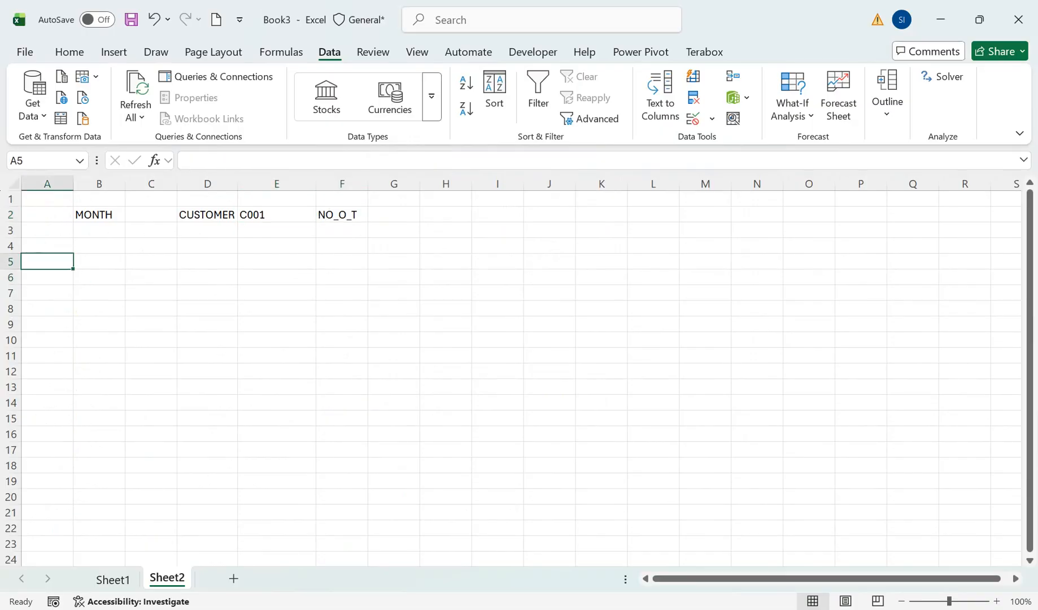
Enter the formula =COUNTIF(Sheet1!C:C,Sheet2!E2) in cell G2 to count the selected customer's transactions
{"action": "left_click", "coordinate": [394, 215]}
{"action": "type", "text": "=C"}
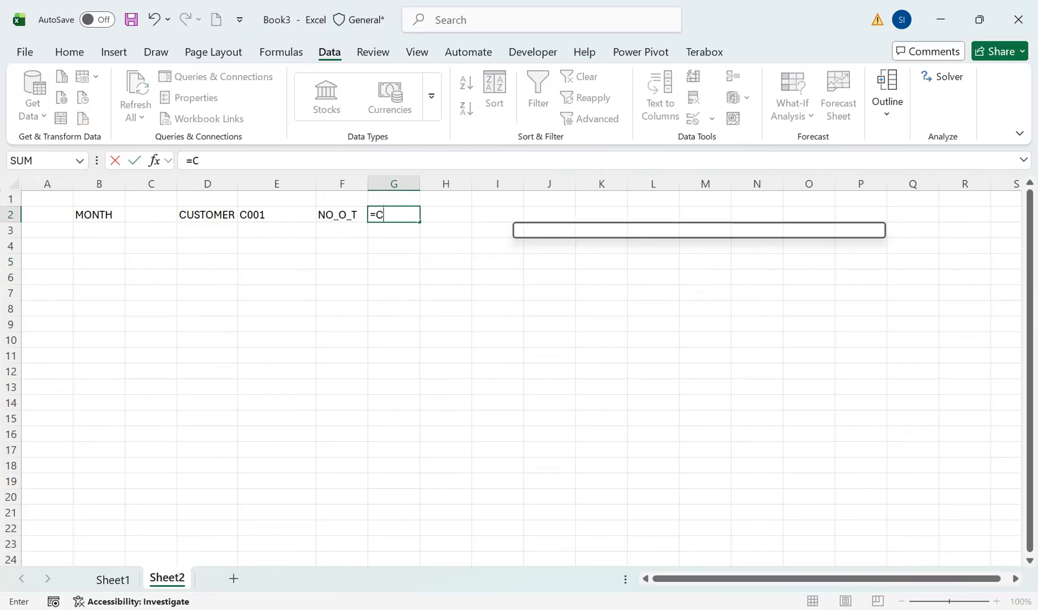
{"action": "type", "text": "OUNTIF("}
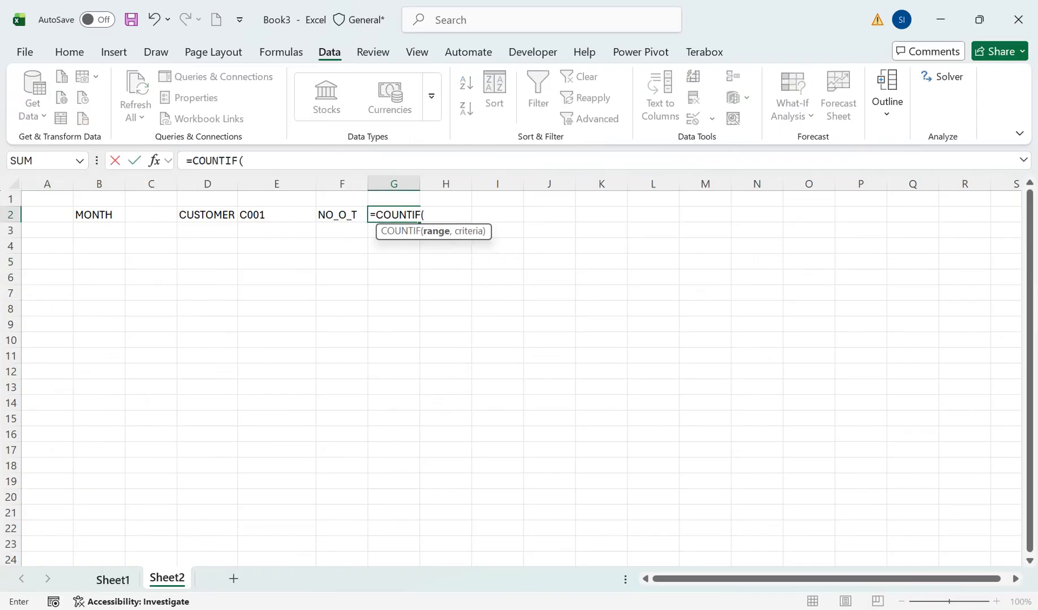
{"action": "left_click", "coordinate": [113, 580]}
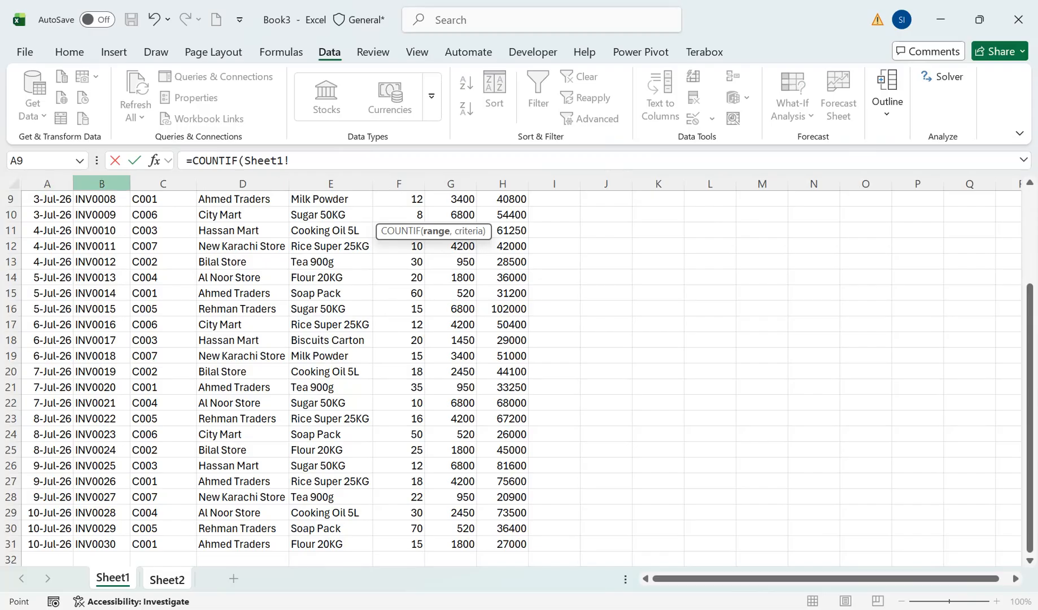
{"action": "left_click", "coordinate": [162, 184]}
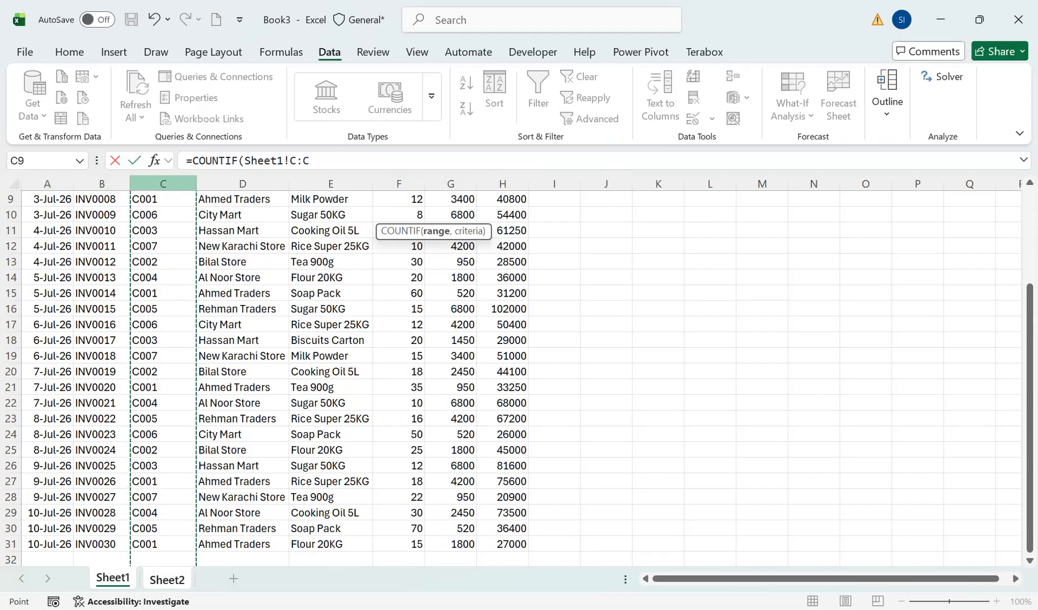
{"action": "type", "text": ","}
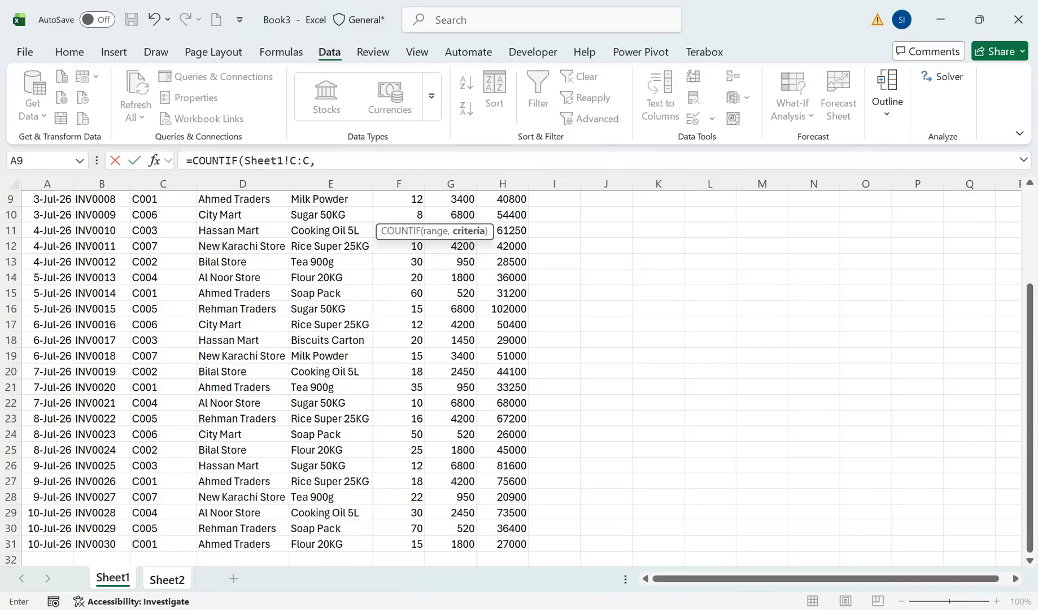
{"action": "key", "text": "ctrl+Page_Down"}
{"action": "left_click", "coordinate": [276, 214]}
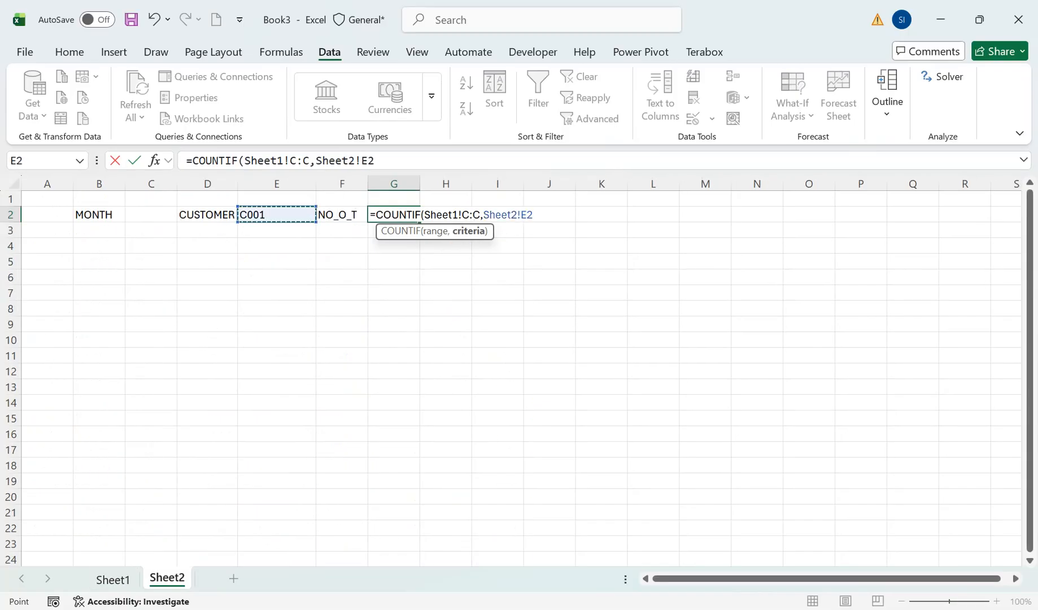
{"action": "type", "text": ")"}
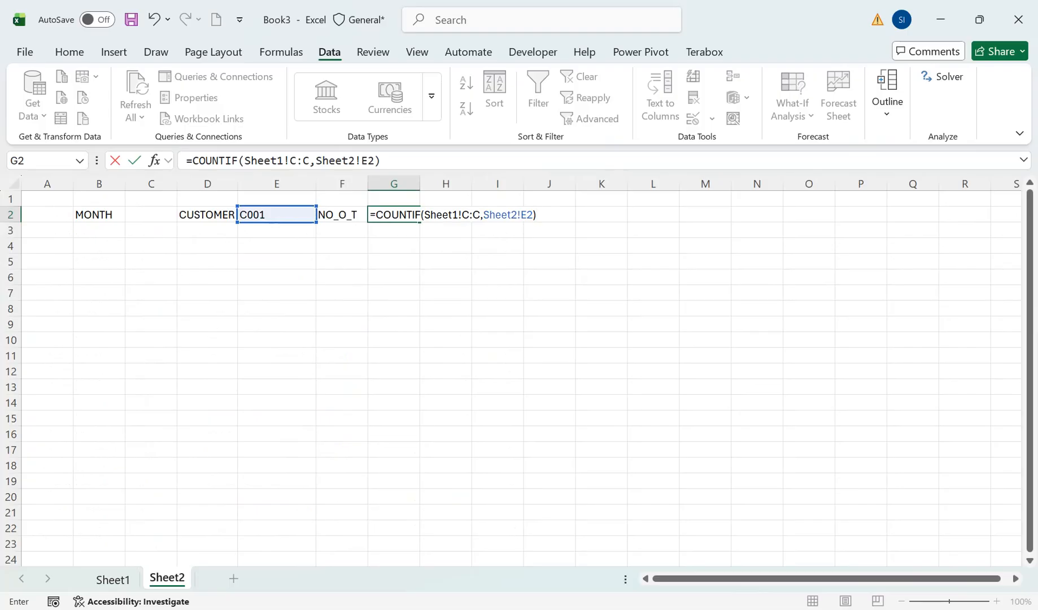
{"action": "key", "text": "Return"}
{"action": "left_click", "coordinate": [394, 215]}
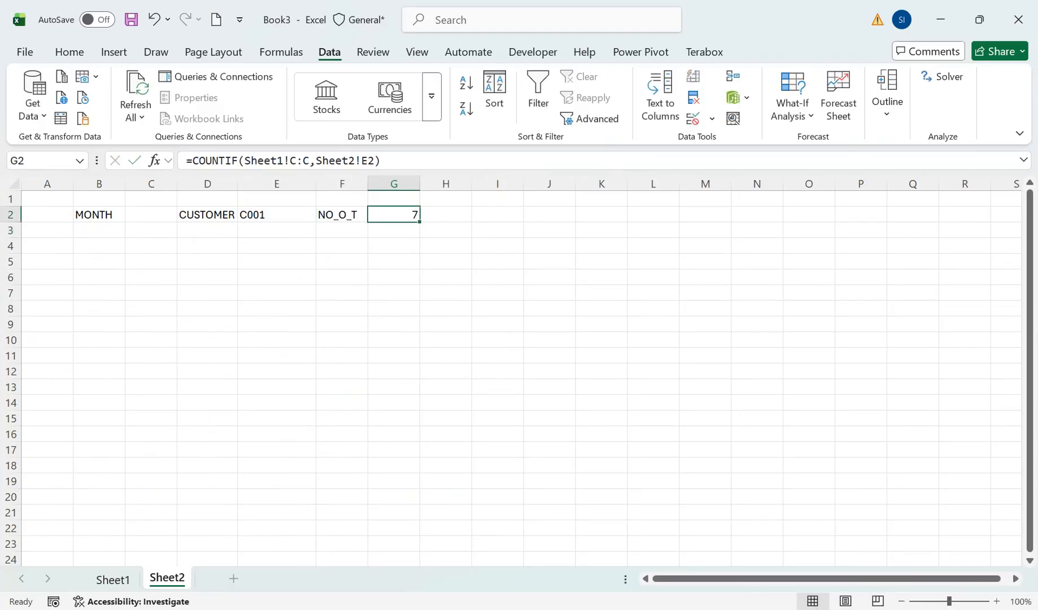
Enter the column header Sn. No in cell A5
{"action": "left_click", "coordinate": [47, 261]}
{"action": "type", "text": "s"}
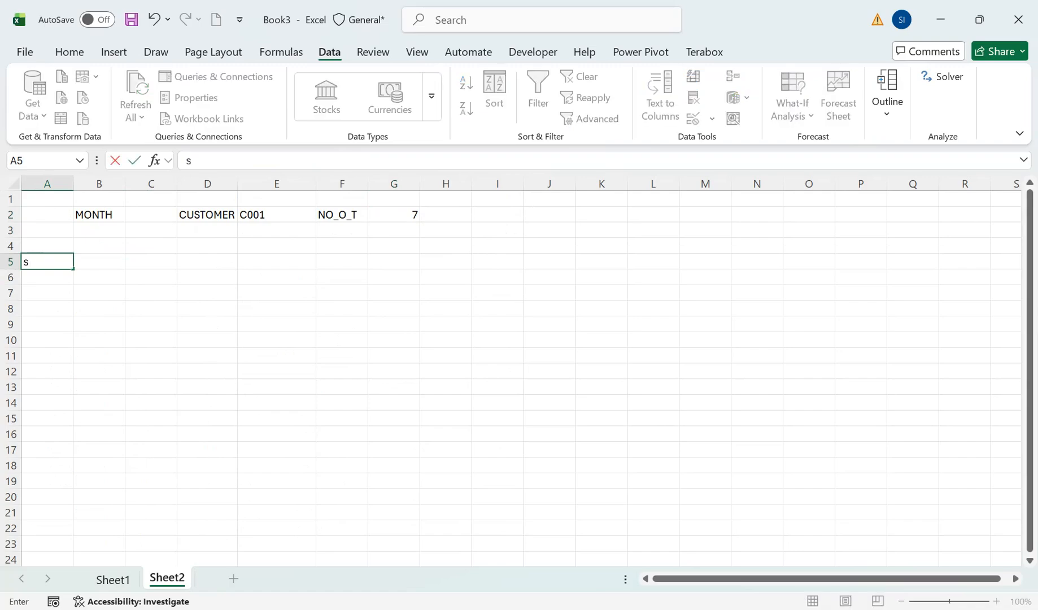
{"action": "type", "text": "s"}
{"action": "key", "text": "BackSpace"}
{"action": "type", "text": "s"}
{"action": "key", "text": "BackSpace"}
{"action": "key", "text": "BackSpace"}
{"action": "type", "text": "Sn. No"}
{"action": "key", "text": "Return"}
{"action": "type", "text": "=IF("}
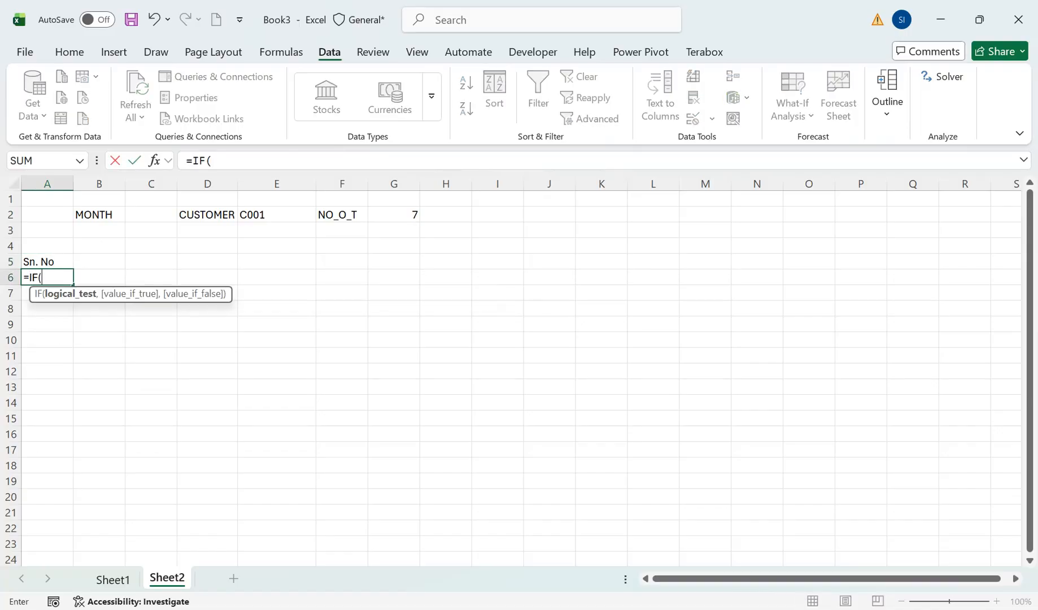
{"action": "key", "text": "BackSpace"}
{"action": "key", "text": "BackSpace"}
{"action": "key", "text": "BackSpace"}
{"action": "key", "text": "BackSpace"}
{"action": "key", "text": "Return"}
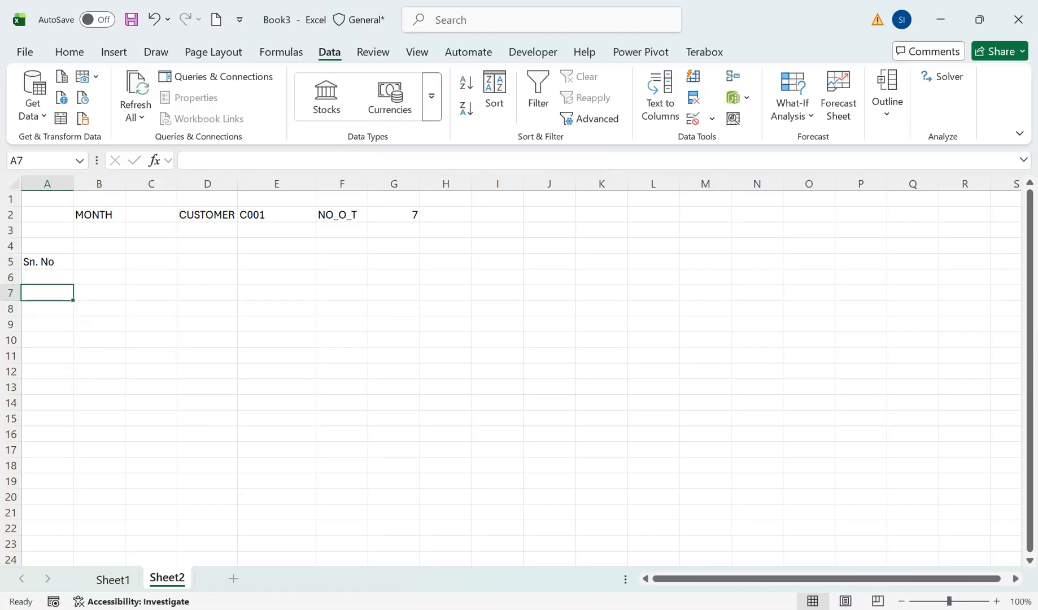
Enter the serial number formula =IF(A6+1>$G$2,"",A6+1) in cell A7 and fill it down to A23
{"action": "type", "text": "=IF("}
{"action": "key", "text": "Up"}
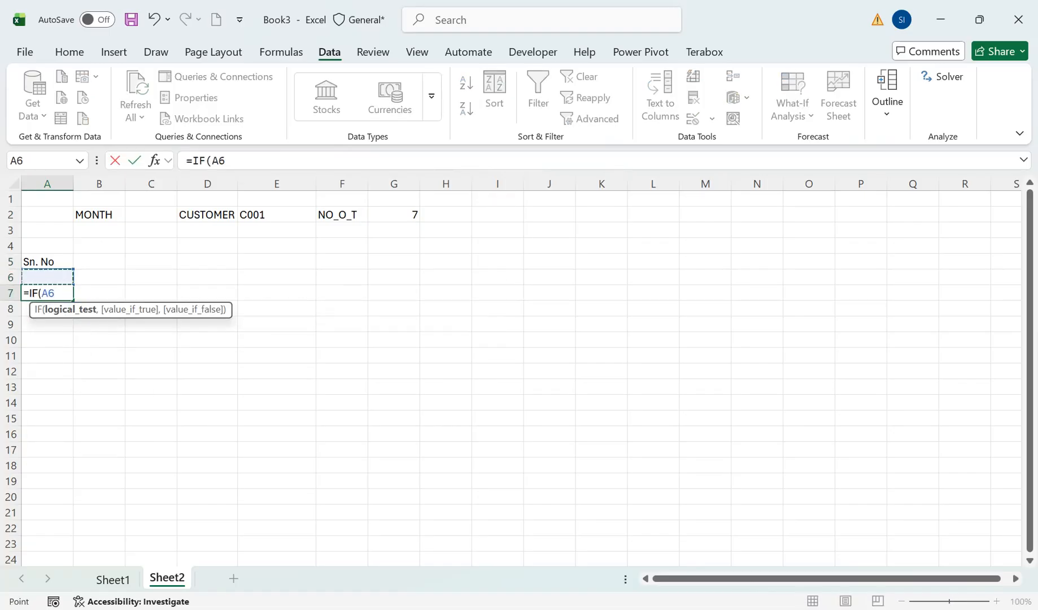
{"action": "type", "text": "+1>"}
{"action": "key", "text": "Up"}
{"action": "key", "text": "Up"}
{"action": "key", "text": "Up"}
{"action": "key", "text": "Up"}
{"action": "key", "text": "Right"}
{"action": "key", "text": "Right"}
{"action": "key", "text": "Right"}
{"action": "key", "text": "Right"}
{"action": "key", "text": "Up"}
{"action": "key", "text": "Right"}
{"action": "key", "text": "Right"}
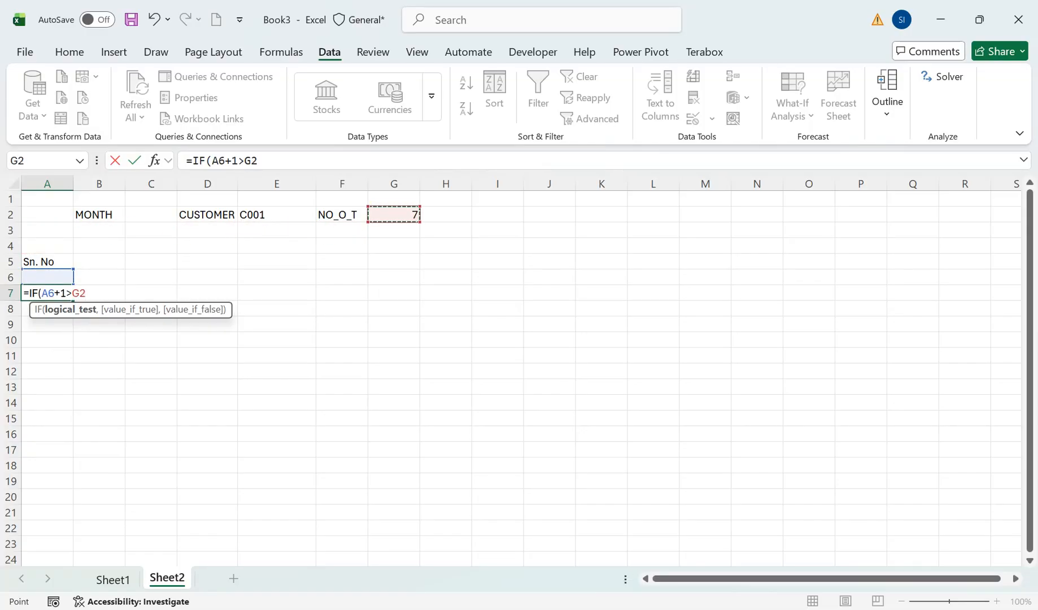
{"action": "key", "text": "F4"}
{"action": "type", "text": ",\"\","}
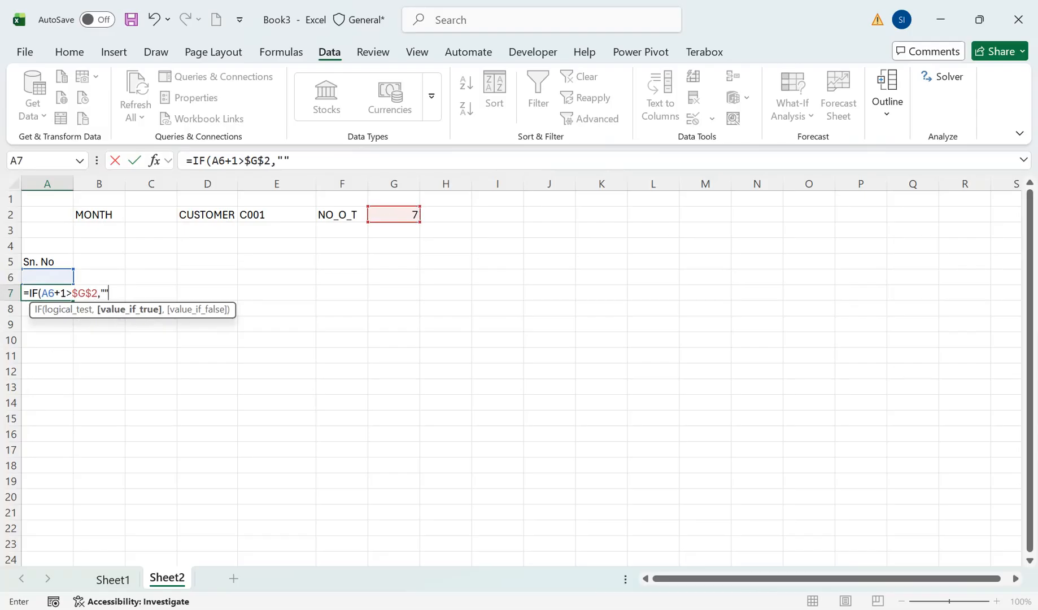
{"action": "key", "text": "Up"}
{"action": "type", "text": "+1"}
{"action": "key", "text": "Return"}
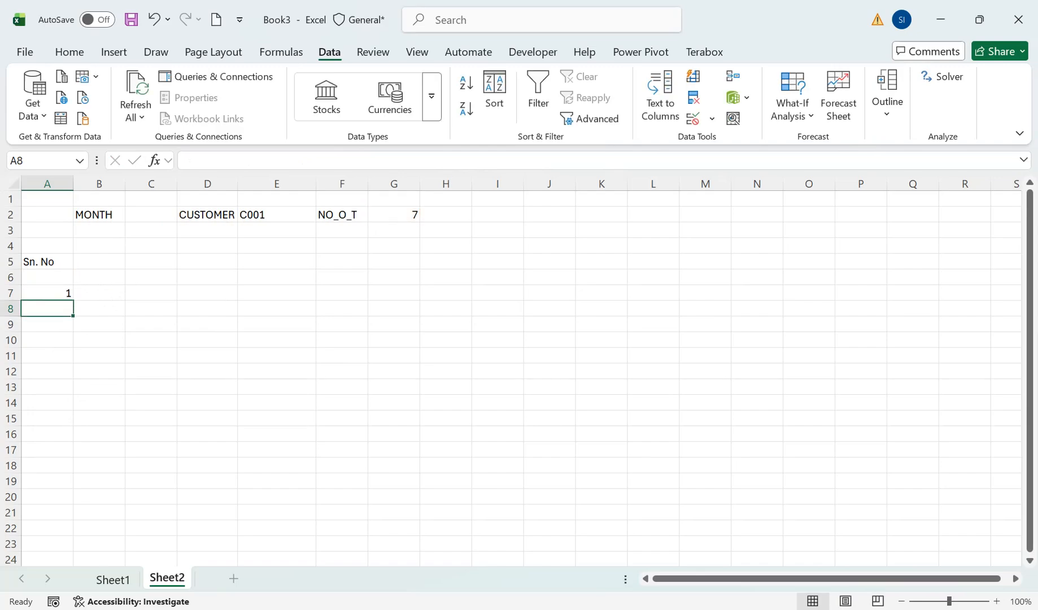
{"action": "key", "text": "Up"}
{"action": "left_click_drag", "start_coordinate": [73, 301], "coordinate": [74, 551]}
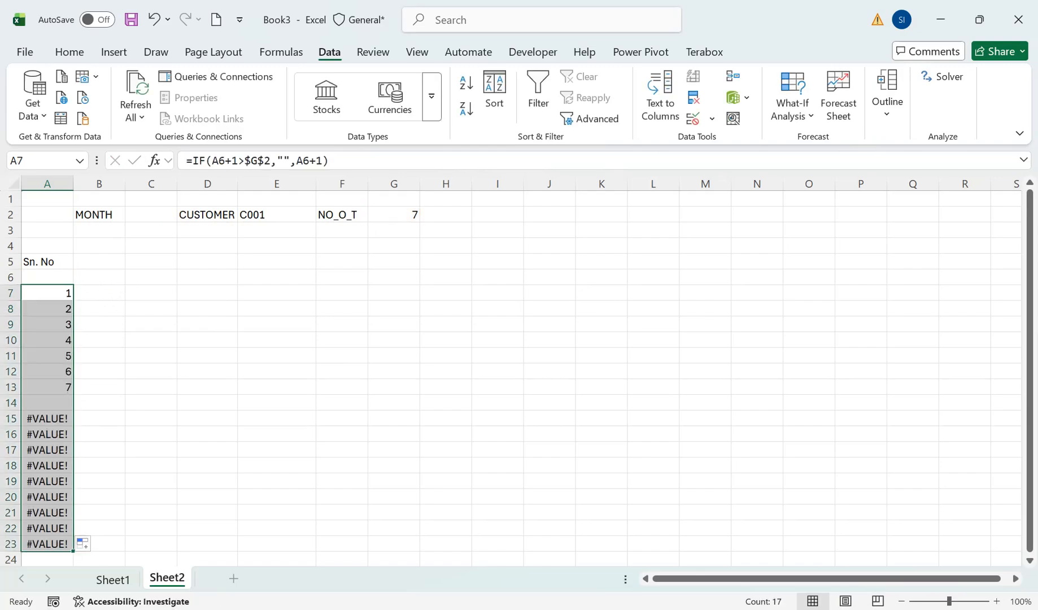
Wrap the A7 formula as =IFERROR(IF(A6+1>$G$2,"",A6+1),"") and fill it down column A
{"action": "key", "text": "F2"}
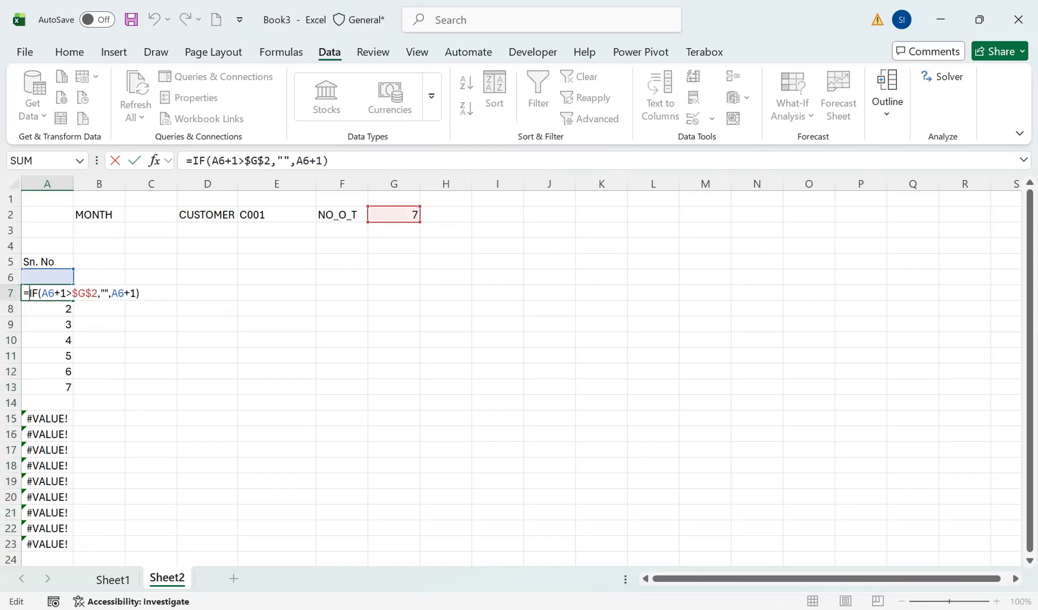
{"action": "type", "text": "IF"}
{"action": "key", "text": "Down"}
{"action": "key", "text": "Tab"}
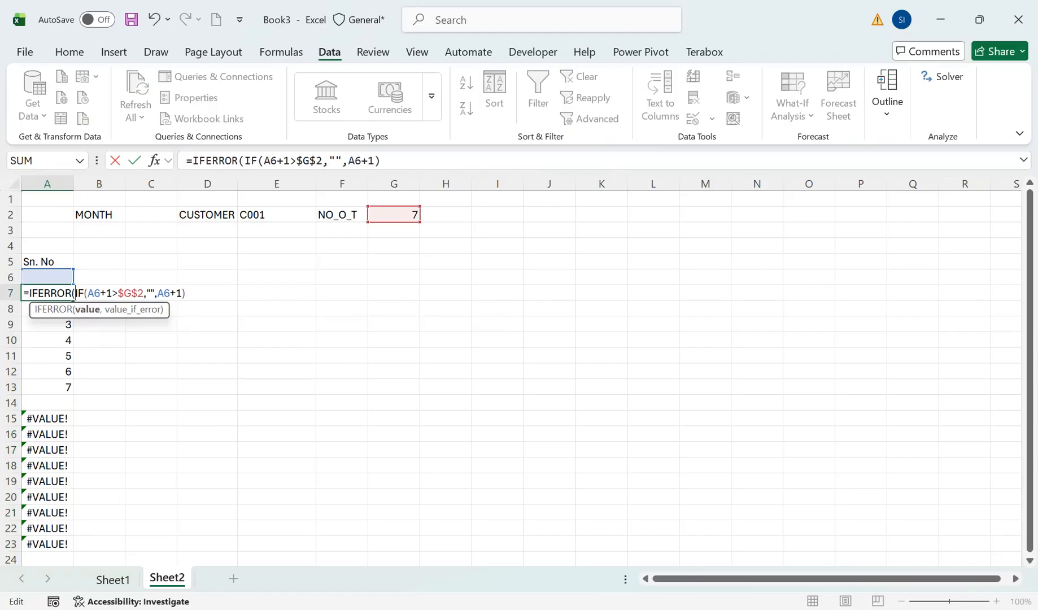
{"action": "key", "text": "Return"}
{"action": "key", "text": "Return"}
{"action": "key", "text": "Right"}
{"action": "type", "text": ",\"\")"}
{"action": "key", "text": "ctrl+Return"}
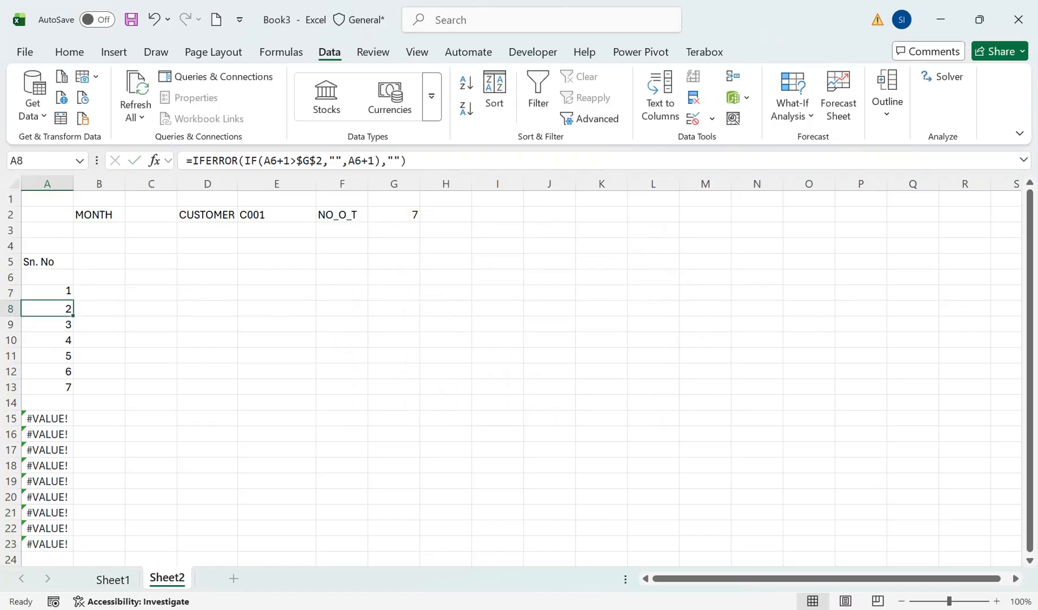
{"action": "left_click_drag", "start_coordinate": [47, 292], "coordinate": [73, 553]}
{"action": "key", "text": "ctrl+d"}
{"action": "key", "text": "ctrl+Right"}
{"action": "key", "text": "ctrl+Left"}
{"action": "key", "text": "Up"}
{"action": "key", "text": "Up"}
{"action": "key", "text": "ctrl+Home"}
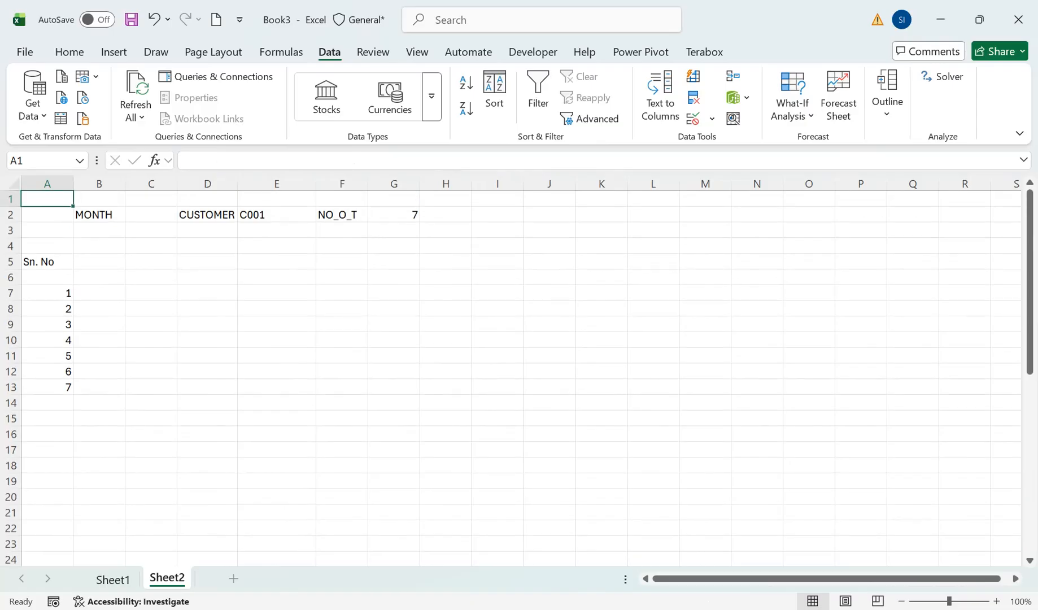
Enter the starting serial number 1 in cell A6, directly below the Sn. No header
{"action": "scroll", "coordinate": [511, 371], "scroll_direction": "up", "scroll_amount": 4}
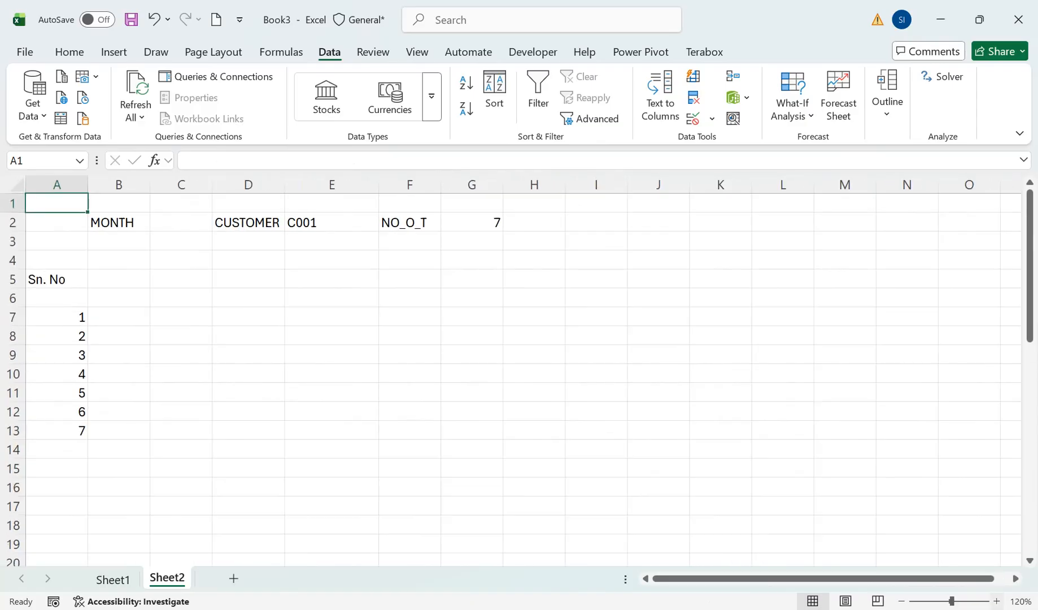
{"action": "left_click", "coordinate": [149, 305]}
{"action": "left_click", "coordinate": [149, 353]}
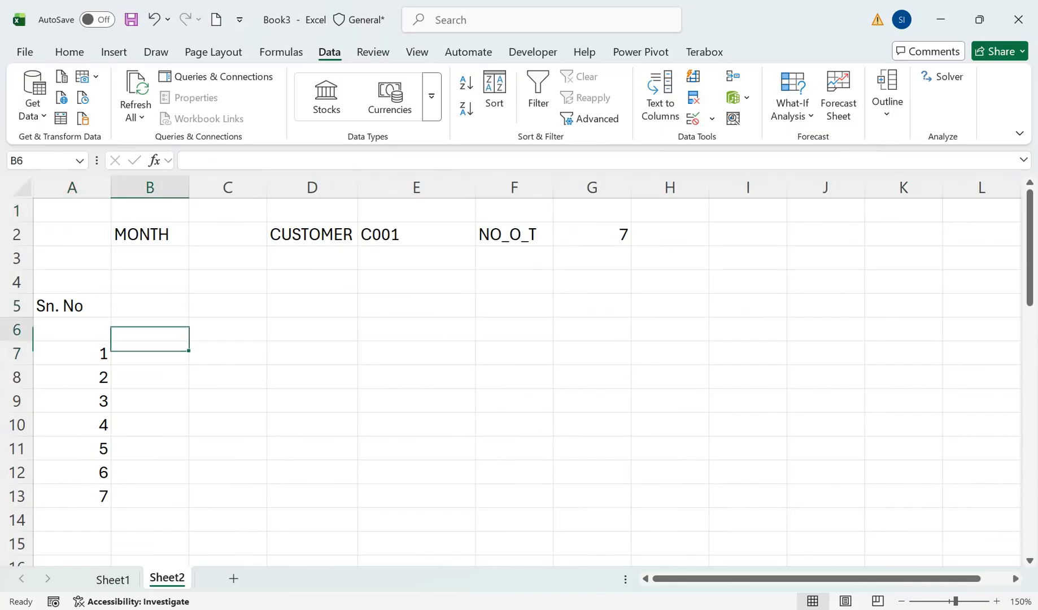
{"action": "left_click", "coordinate": [72, 330]}
{"action": "type", "text": "1"}
{"action": "key", "text": "Return"}
{"action": "key", "text": "Down"}
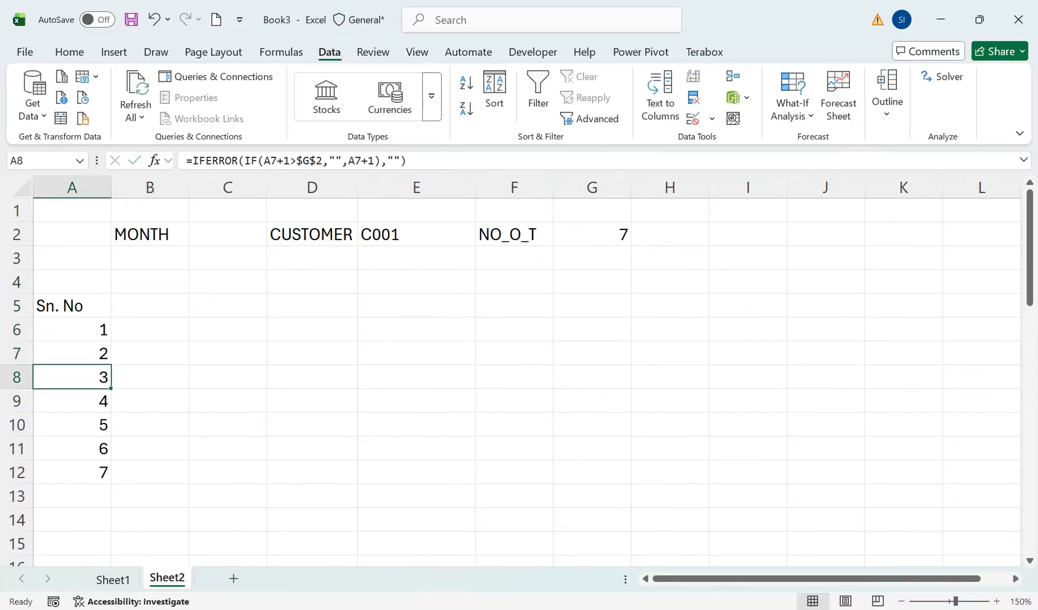
{"action": "key", "text": "Up"}
{"action": "key", "text": "Up"}
{"action": "key", "text": "Up"}
Center the contents of column A horizontally
{"action": "left_click", "coordinate": [71, 187]}
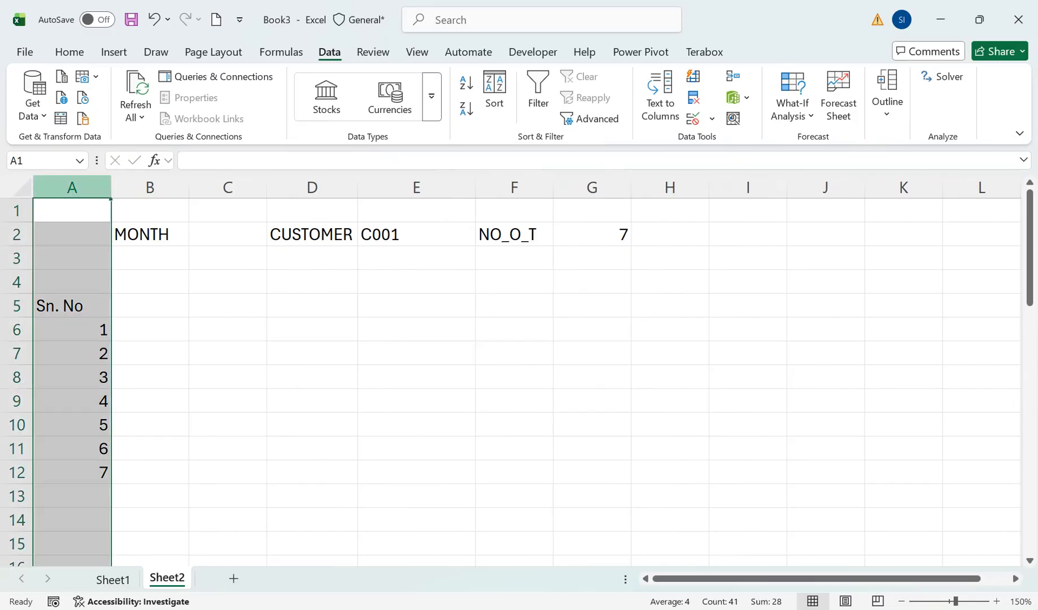
{"action": "left_click", "coordinate": [70, 52]}
{"action": "left_click", "coordinate": [322, 98]}
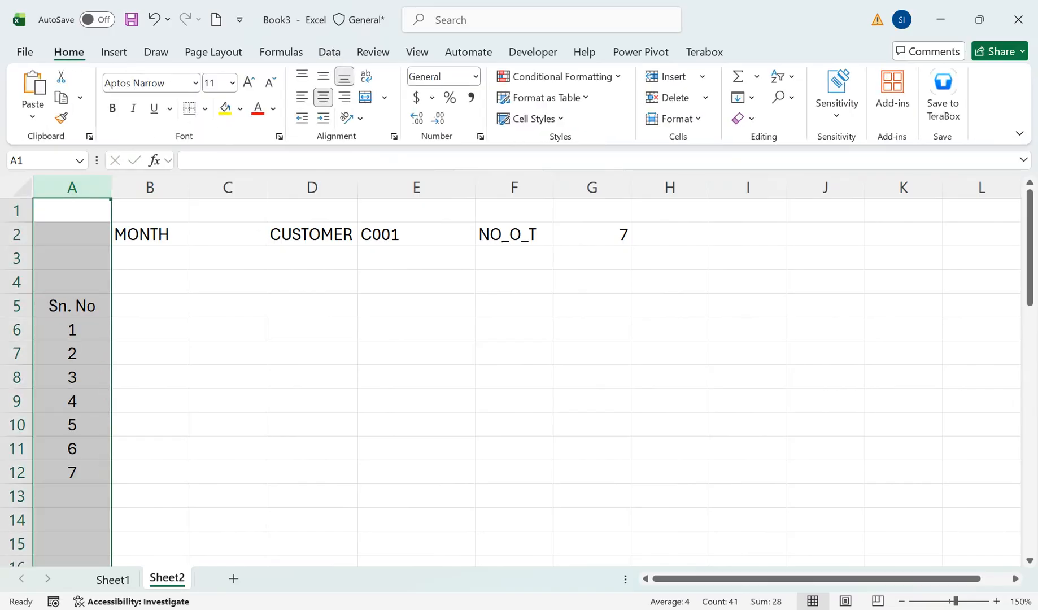
{"action": "left_click", "coordinate": [72, 377]}
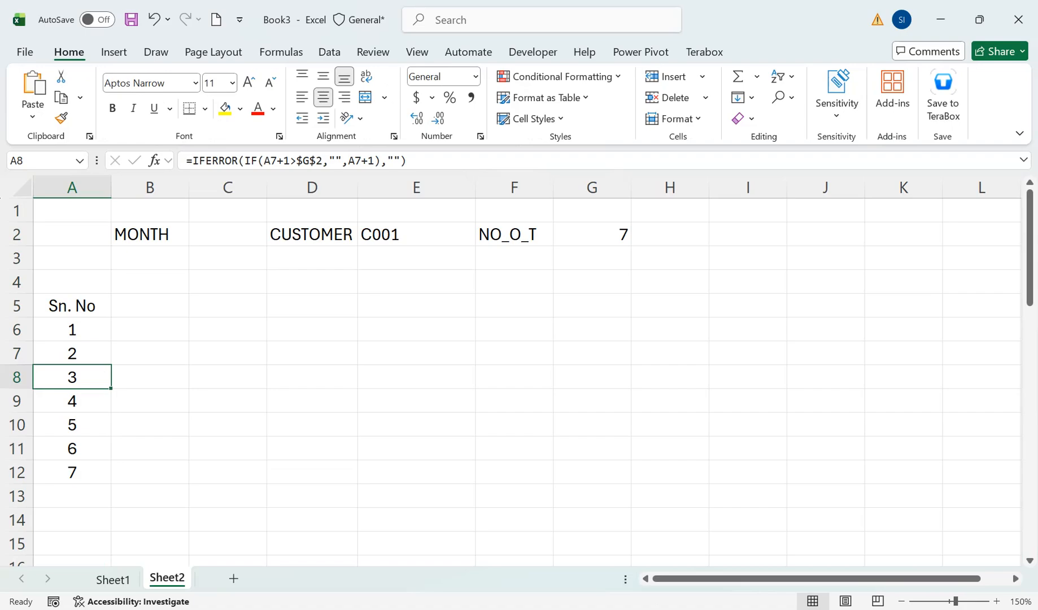
Enter the column header invoice No in cell B5
{"action": "left_click", "coordinate": [149, 306]}
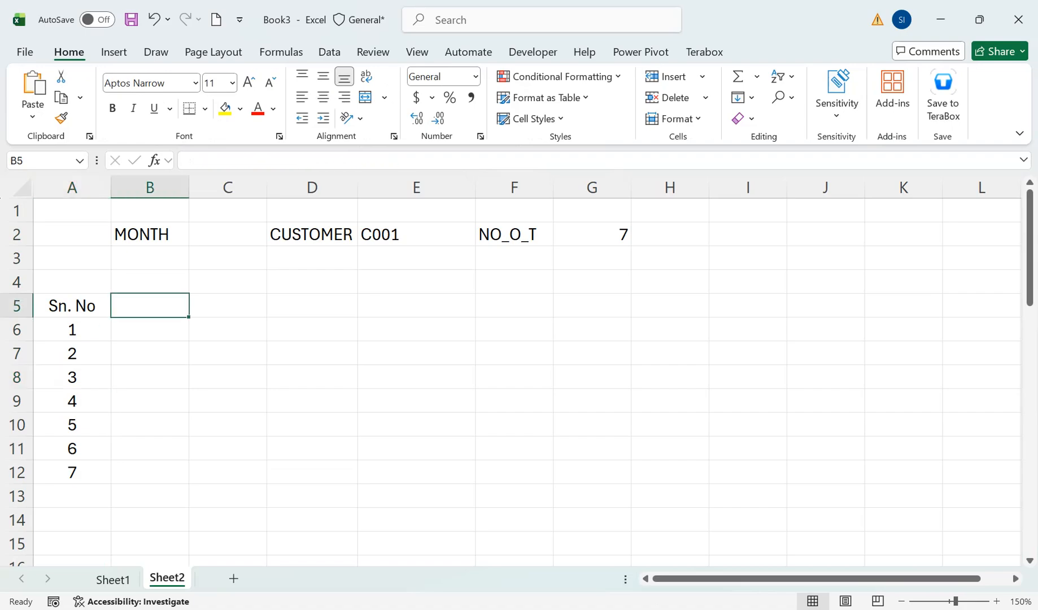
{"action": "type", "text": "invoice N"}
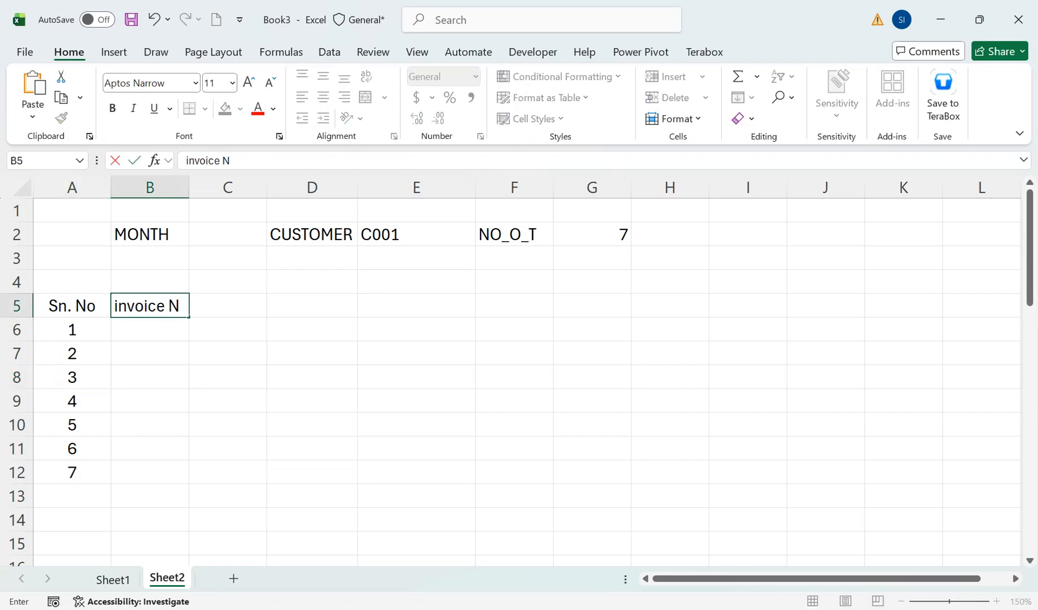
{"action": "type", "text": "o"}
{"action": "key", "text": "Return"}
{"action": "left_click", "coordinate": [149, 305]}
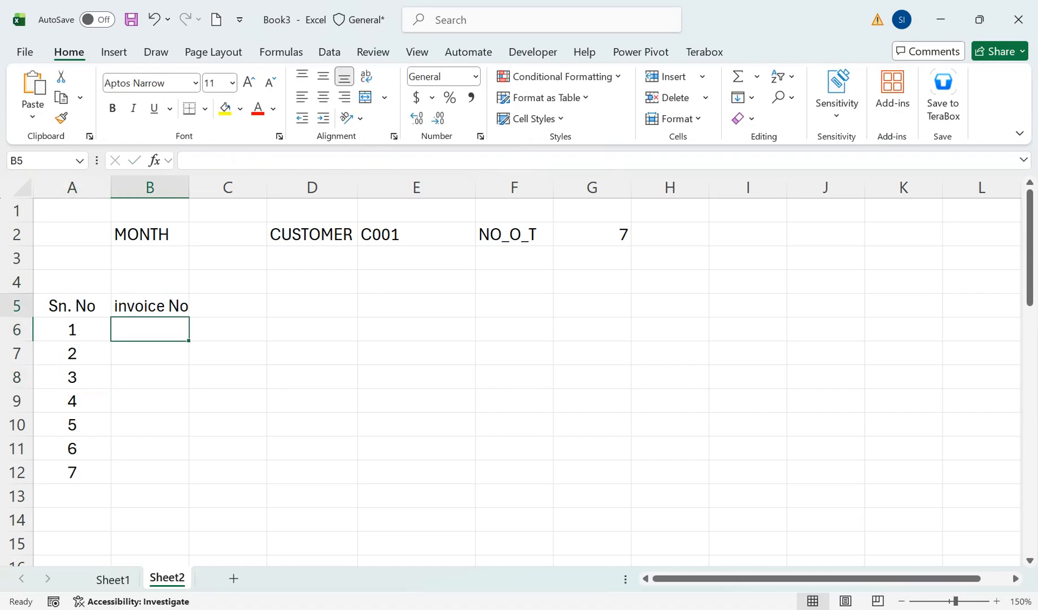
Try to retrieve the customer's invoice number in cell B6 with =XLOOKUP(E2,Sheet1!C:C,Sheet1!B:B)
{"action": "key", "text": "Down"}
{"action": "type", "text": "=xl"}
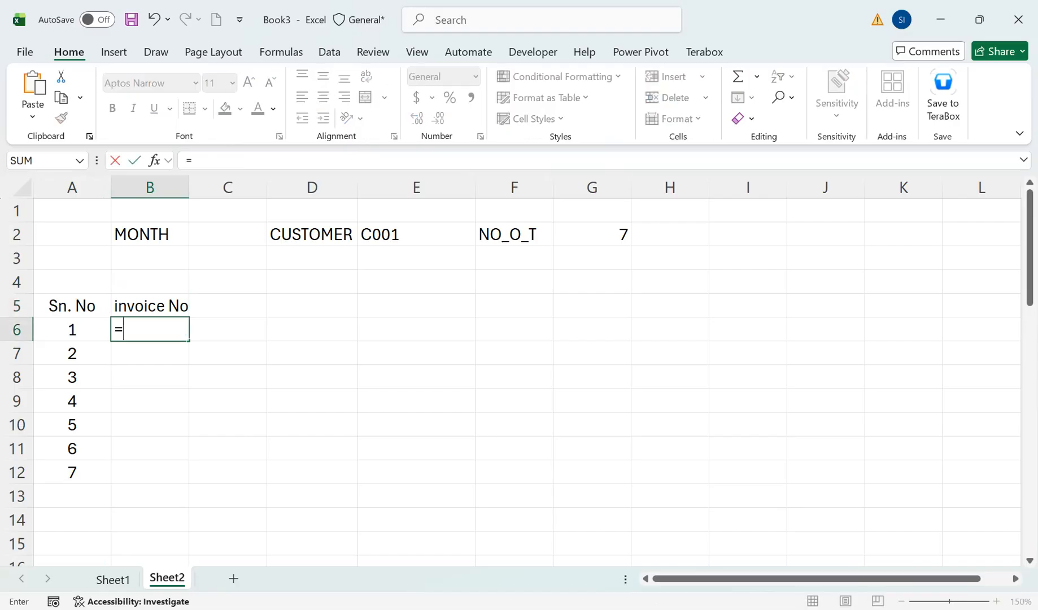
{"action": "key", "text": "Tab"}
{"action": "left_click", "coordinate": [312, 234]}
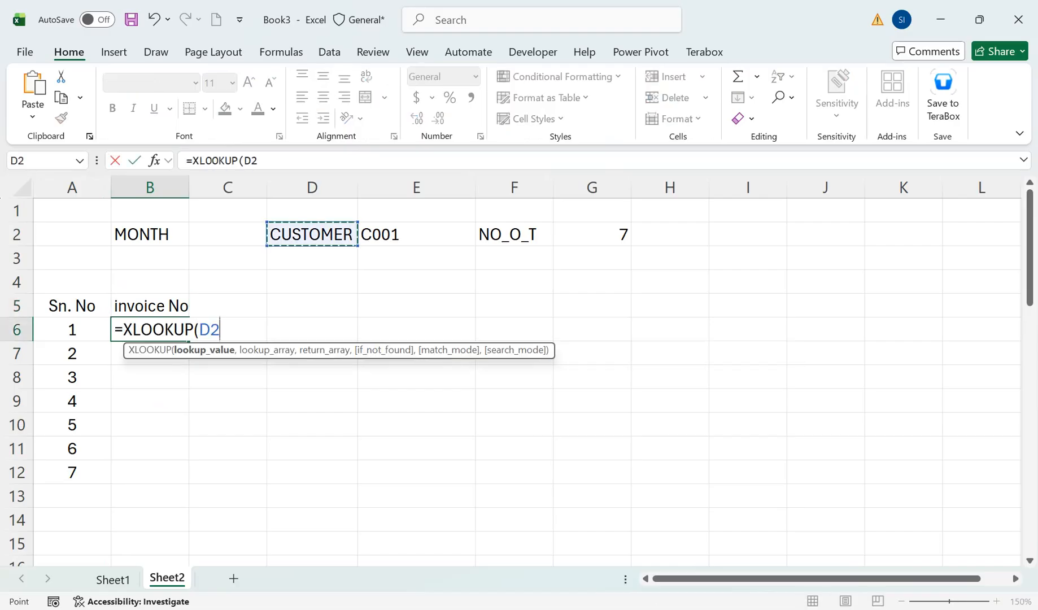
{"action": "left_click", "coordinate": [417, 235]}
{"action": "type", "text": ",Sheet1!"}
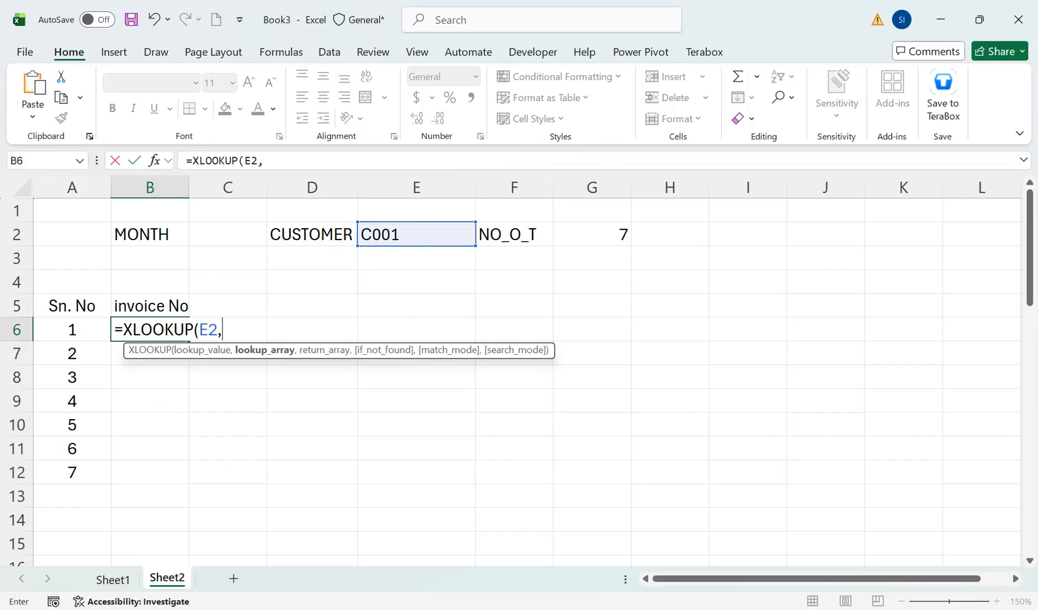
{"action": "left_click", "coordinate": [113, 580]}
{"action": "left_click", "coordinate": [163, 184]}
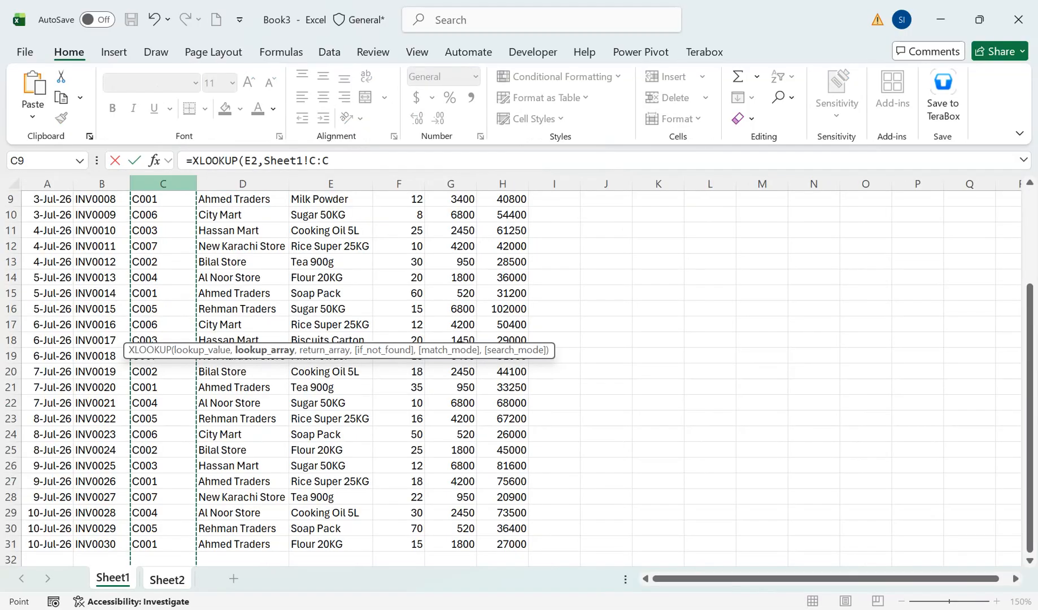
{"action": "type", "text": ","}
{"action": "left_click", "coordinate": [101, 184]}
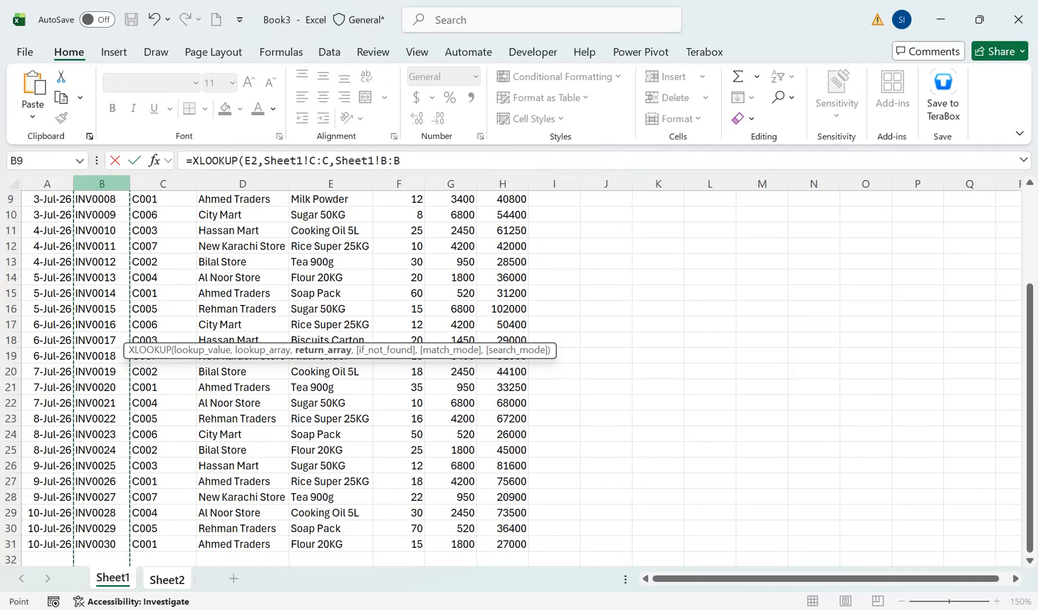
{"action": "key", "text": "Return"}
Change the lookup value in the B6 formula to the absolute reference $E$2 and fill the formula down to B12
{"action": "left_click", "coordinate": [149, 329]}
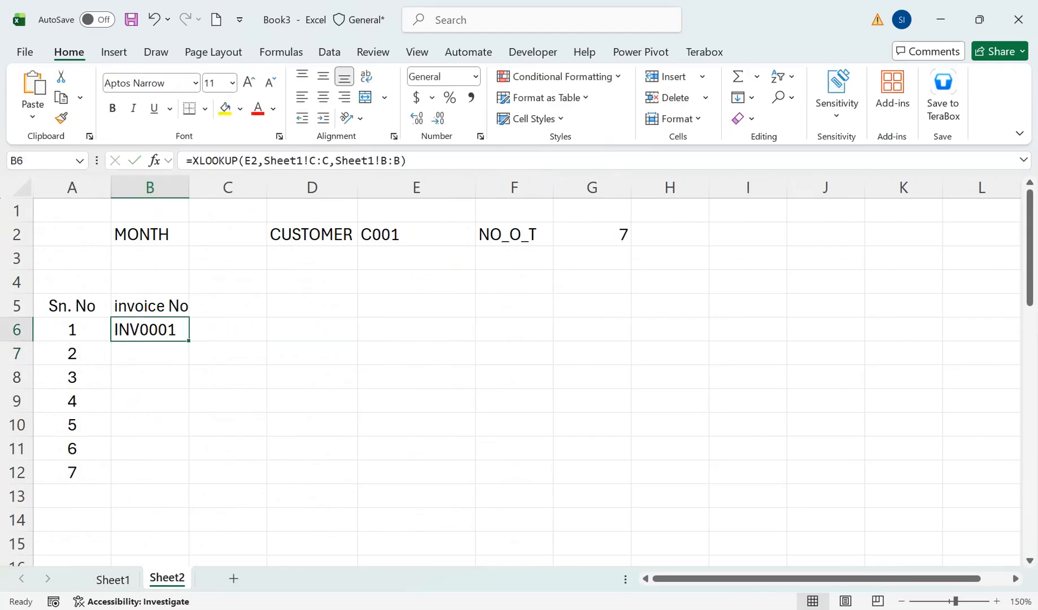
{"action": "left_click", "coordinate": [252, 161]}
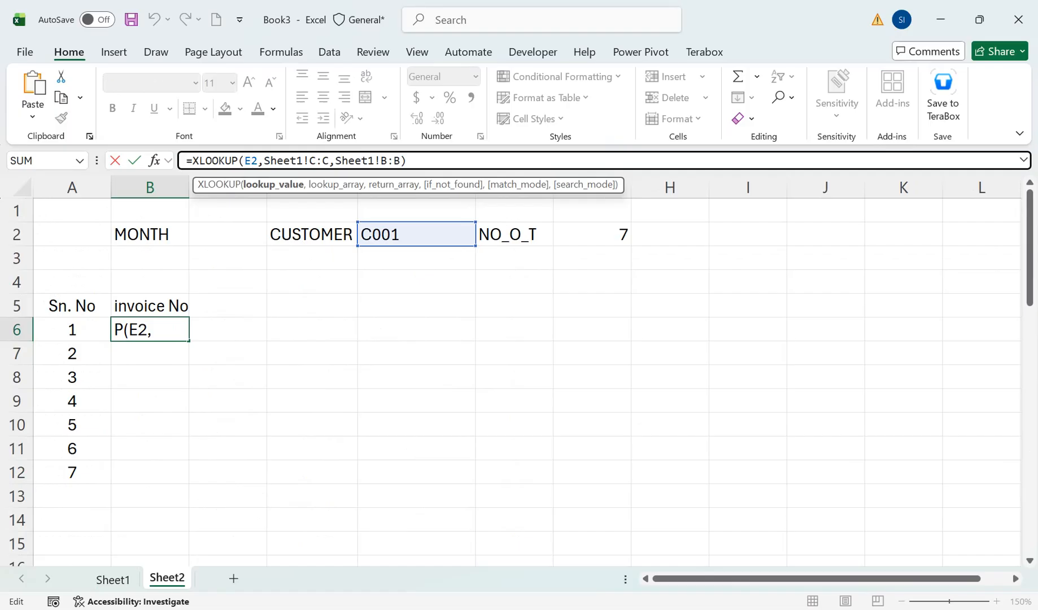
{"action": "key", "text": "Return"}
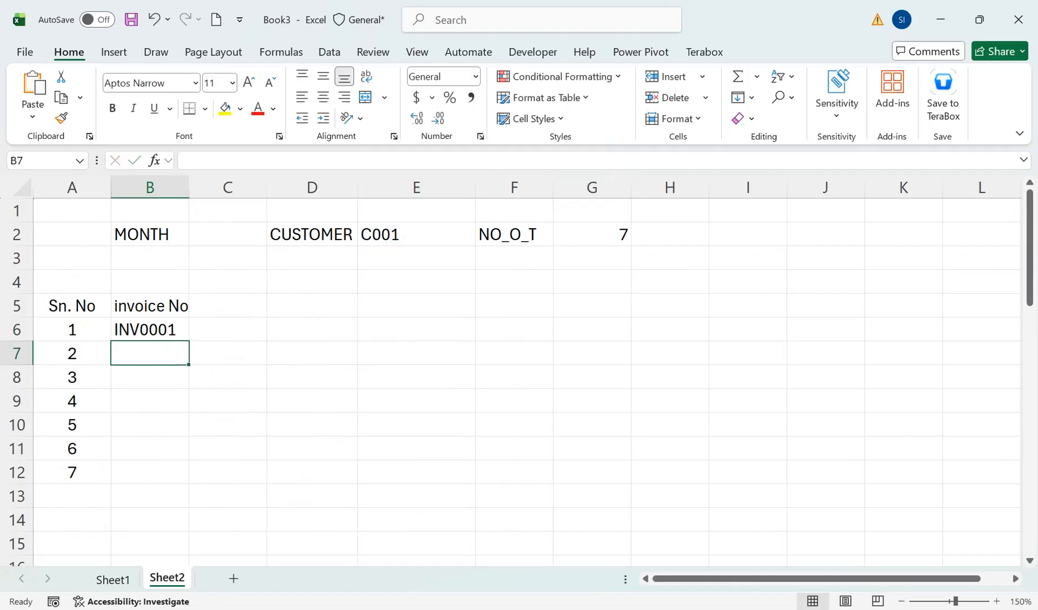
{"action": "left_click", "coordinate": [149, 329]}
{"action": "left_click_drag", "start_coordinate": [188, 340], "coordinate": [189, 473]}
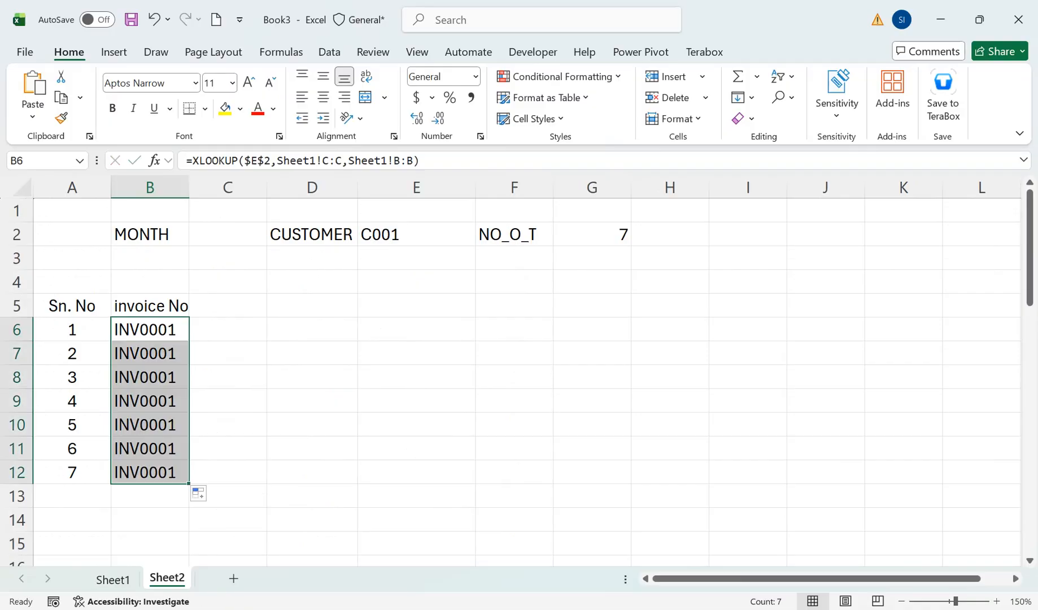
Clear the XLOOKUP formulas from B6:B12
{"action": "key", "text": "Delete"}
{"action": "key", "text": "Right"}
{"action": "key", "text": "Left"}
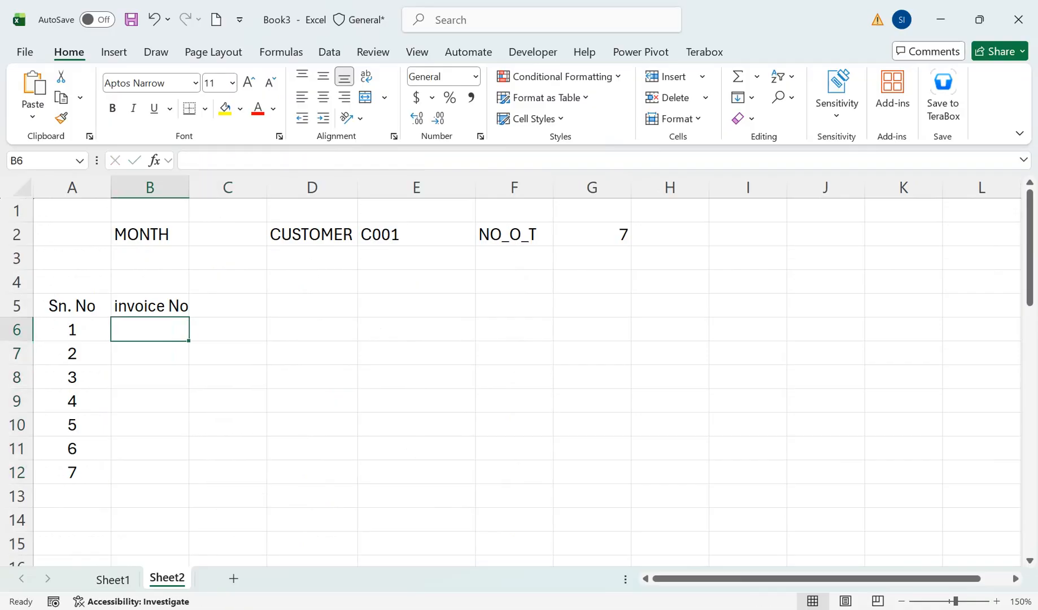
List the selected customer's invoice numbers from cell B6 down with =FILTER(Sheet1!B2:B31,Sheet1!C2:C31=Sheet2!E2)
{"action": "type", "text": "=filter"}
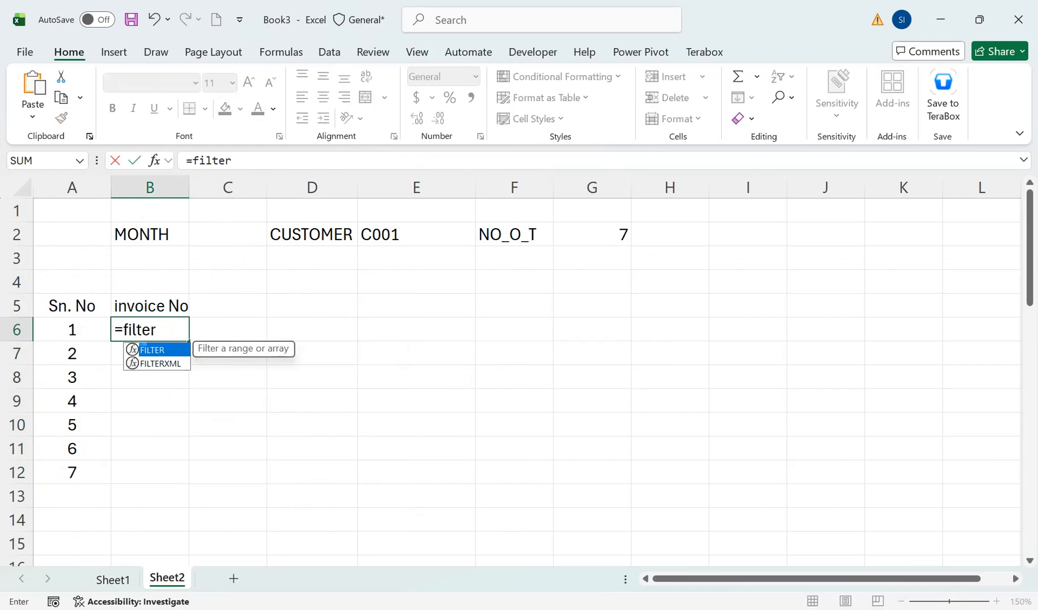
{"action": "key", "text": "Tab"}
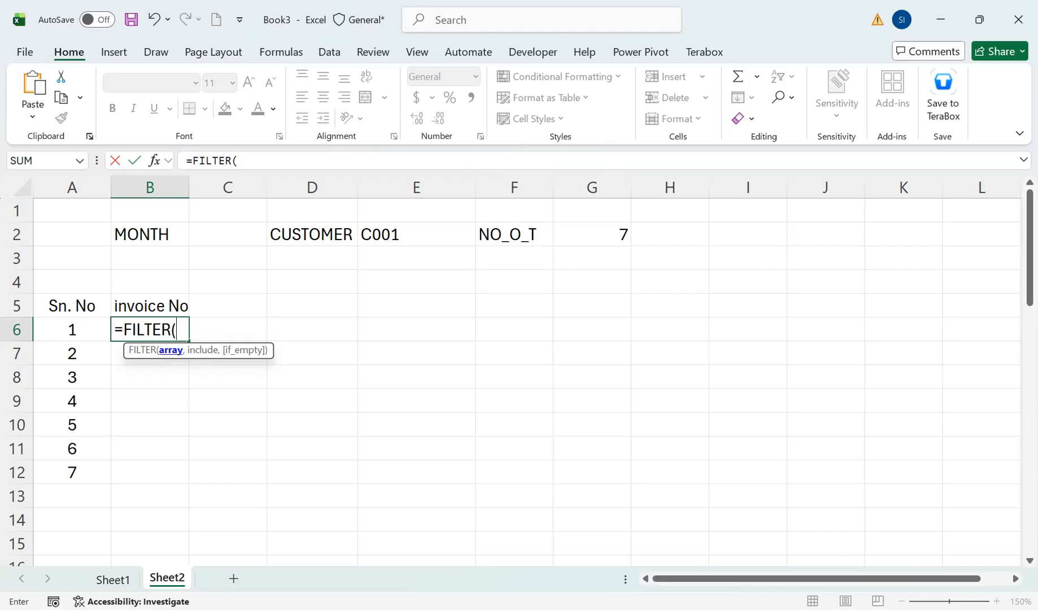
{"action": "left_click", "coordinate": [113, 579]}
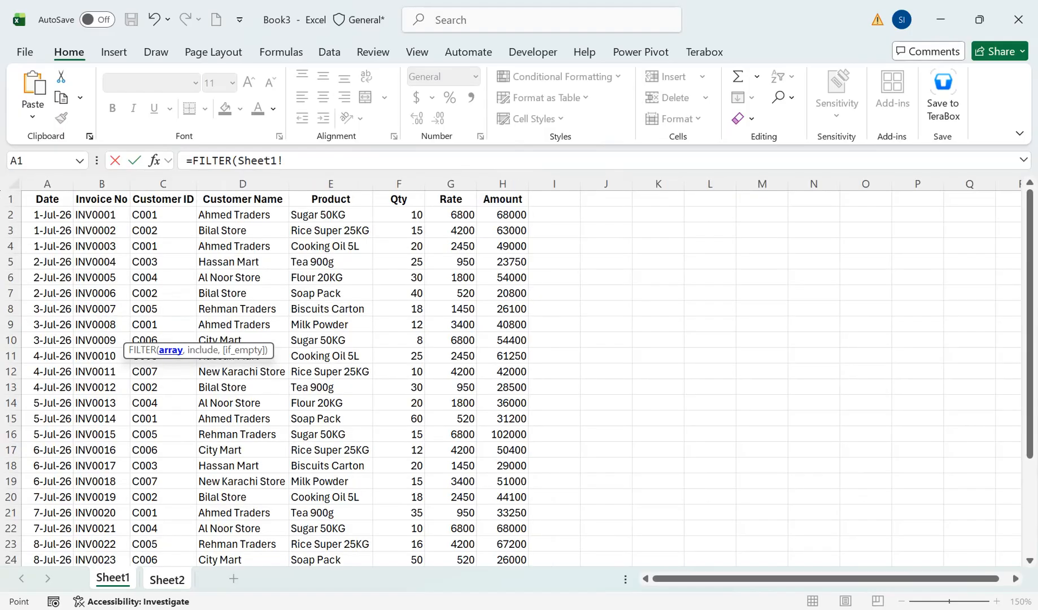
{"action": "left_click", "coordinate": [102, 214]}
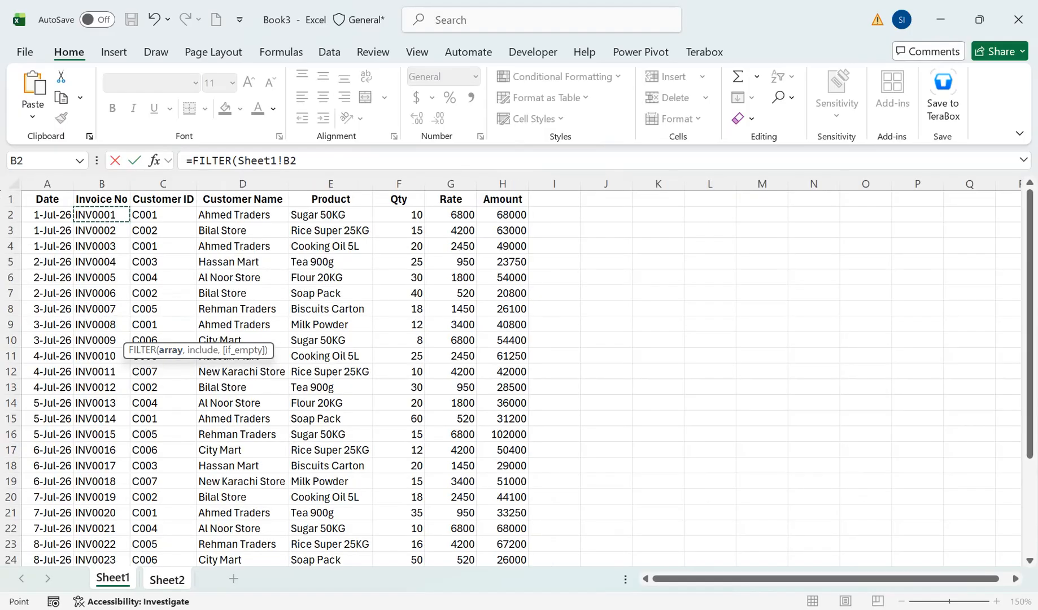
{"action": "key", "text": "ctrl+shift+Down"}
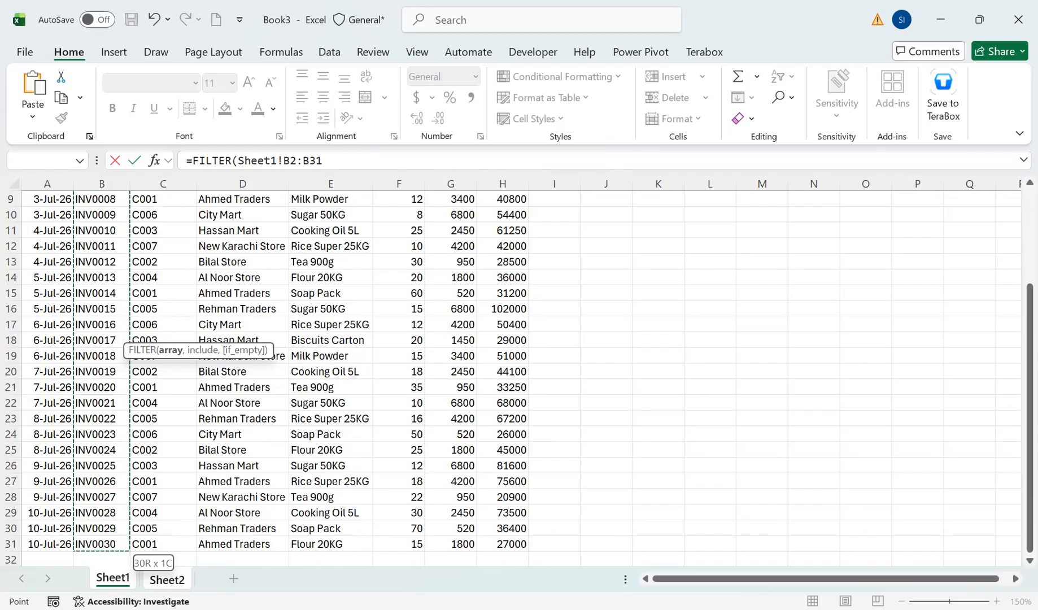
{"action": "type", "text": ","}
{"action": "key", "text": "Right"}
{"action": "key", "text": "Right"}
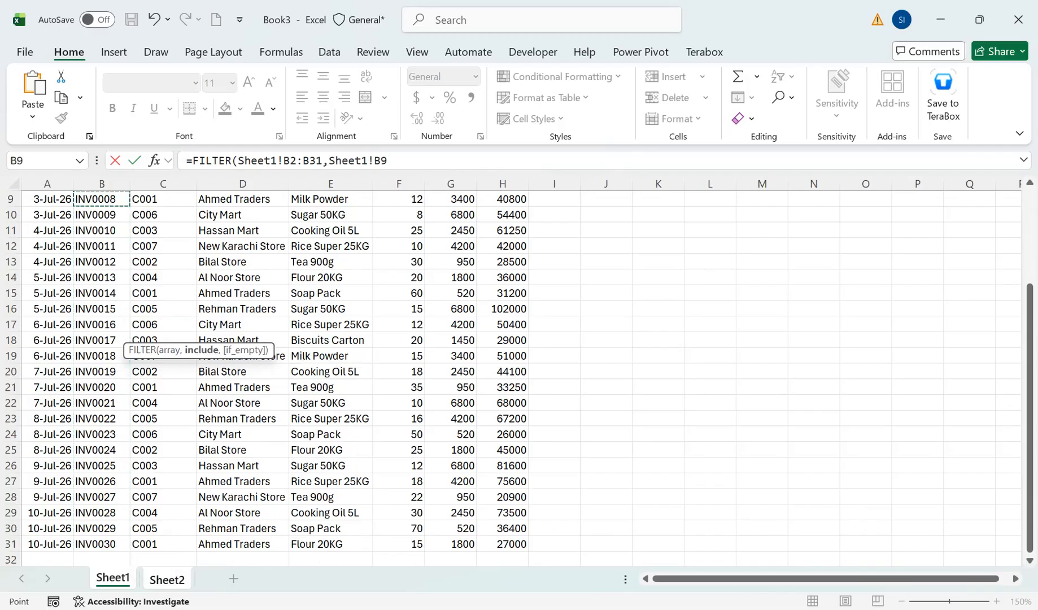
{"action": "key", "text": "ctrl+Up"}
{"action": "key", "text": "Down"}
{"action": "key", "text": "ctrl+shift+Down"}
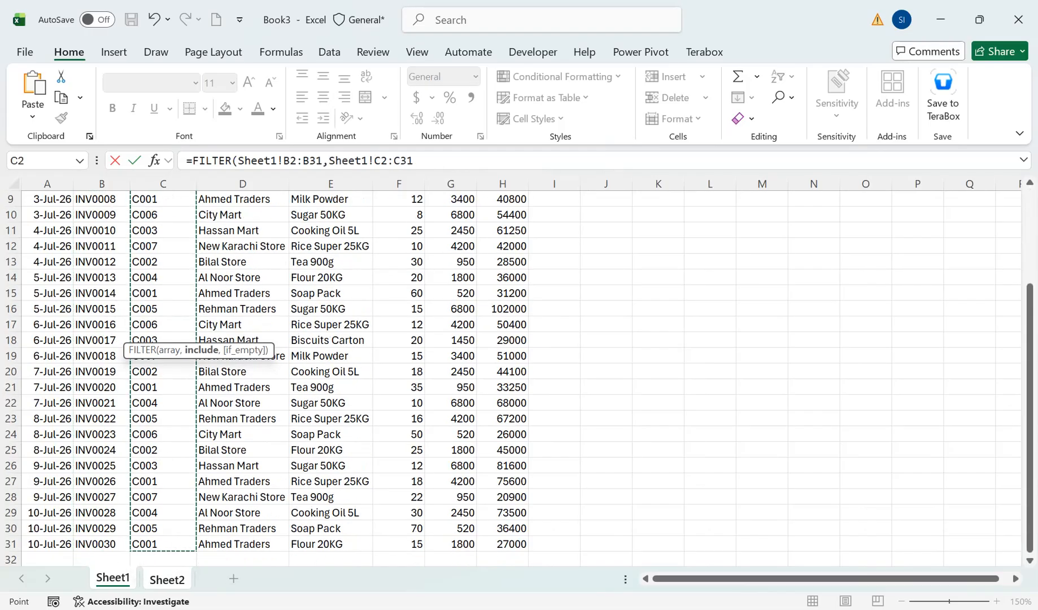
{"action": "type", "text": "="}
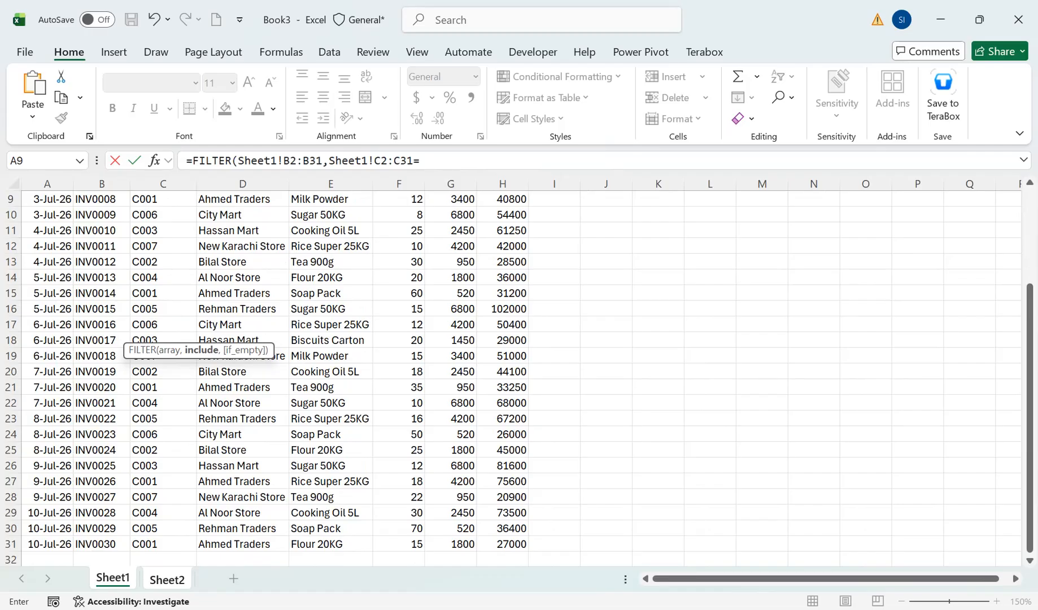
{"action": "key", "text": "ctrl+Page_Down"}
{"action": "left_click", "coordinate": [416, 234]}
{"action": "type", "text": ")"}
{"action": "key", "text": "Return"}
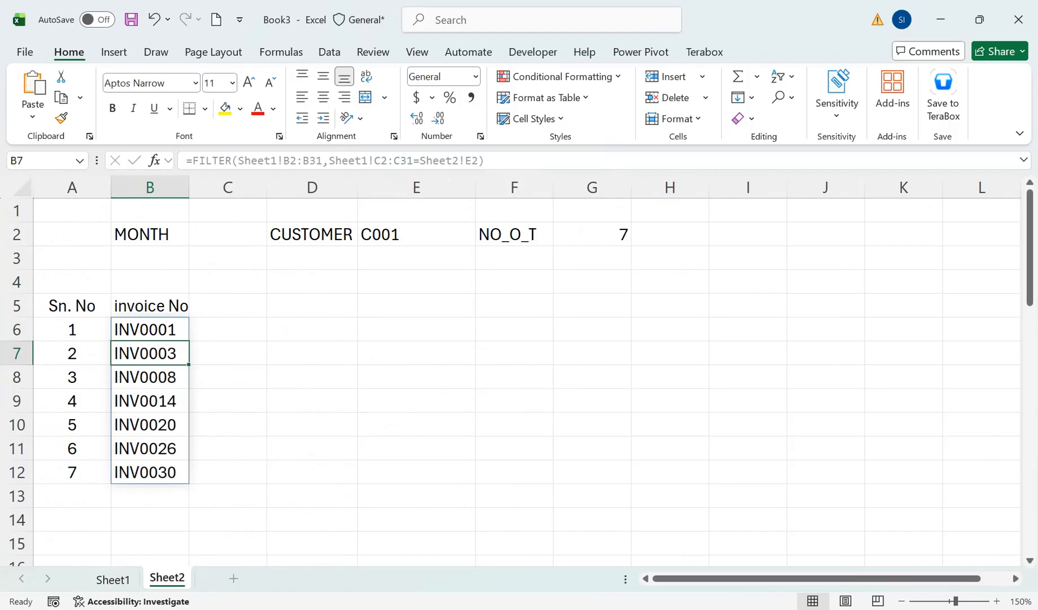
{"action": "left_click", "coordinate": [150, 330]}
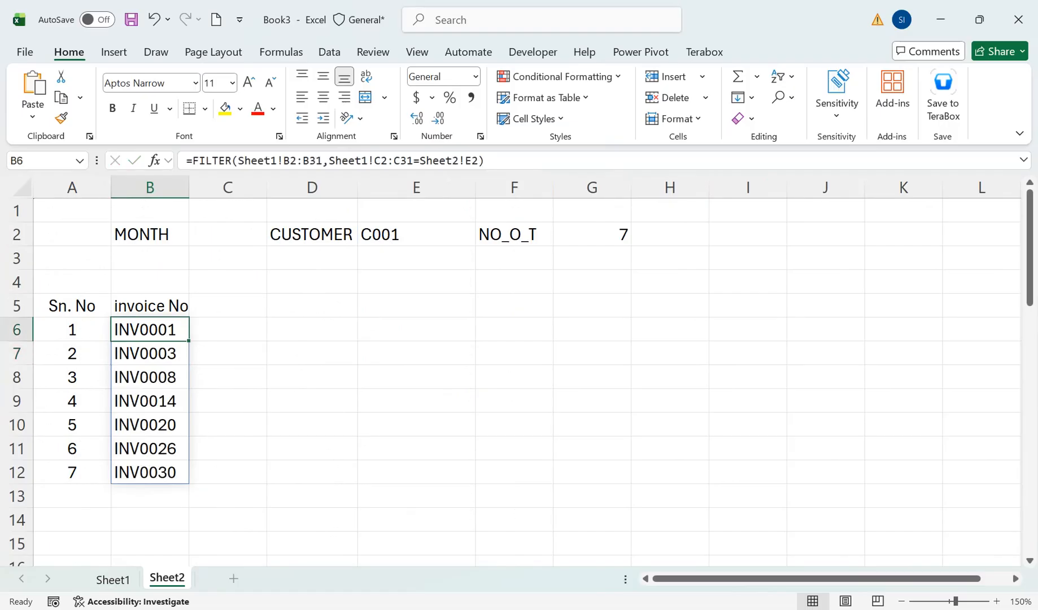
{"action": "left_click", "coordinate": [416, 234]}
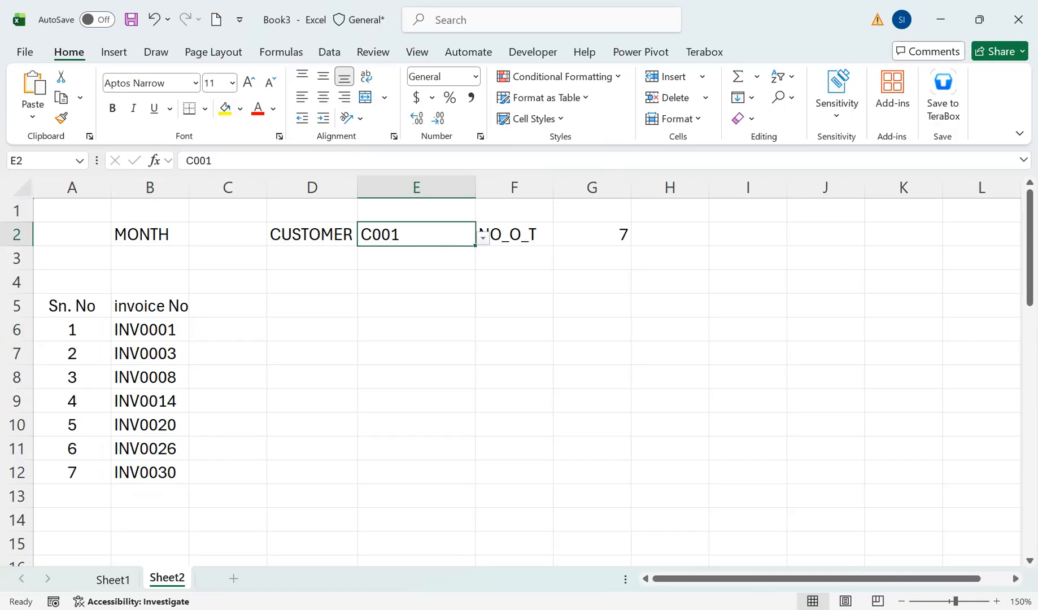
Retype the header in cell B5 as Invoice No and autofit the width of column B
{"action": "left_click", "coordinate": [149, 306]}
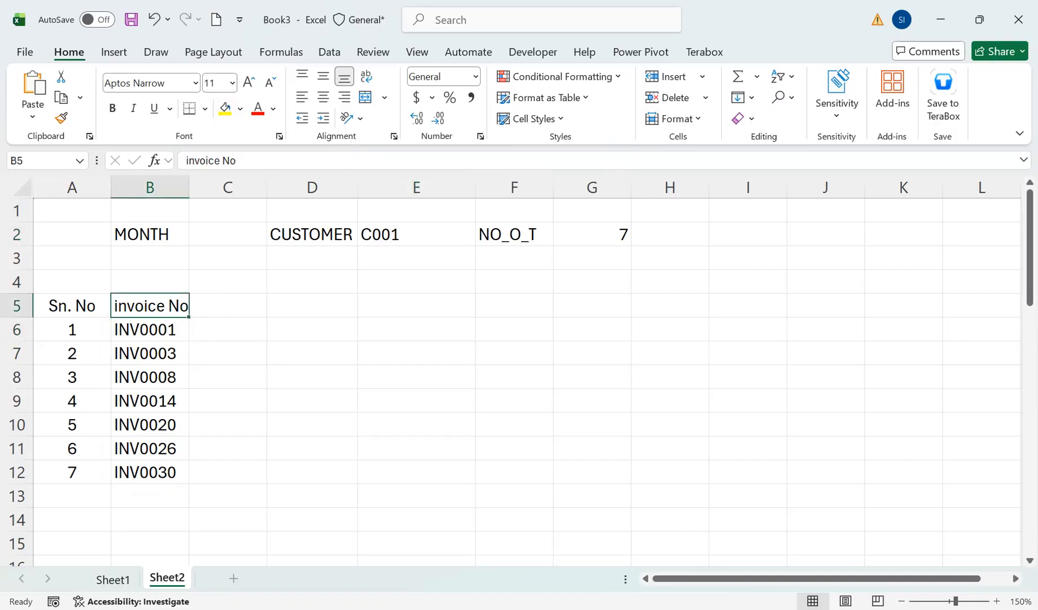
{"action": "type", "text": "Invoie"}
{"action": "key", "text": "BackSpace"}
{"action": "type", "text": "ce No"}
{"action": "key", "text": "Tab"}
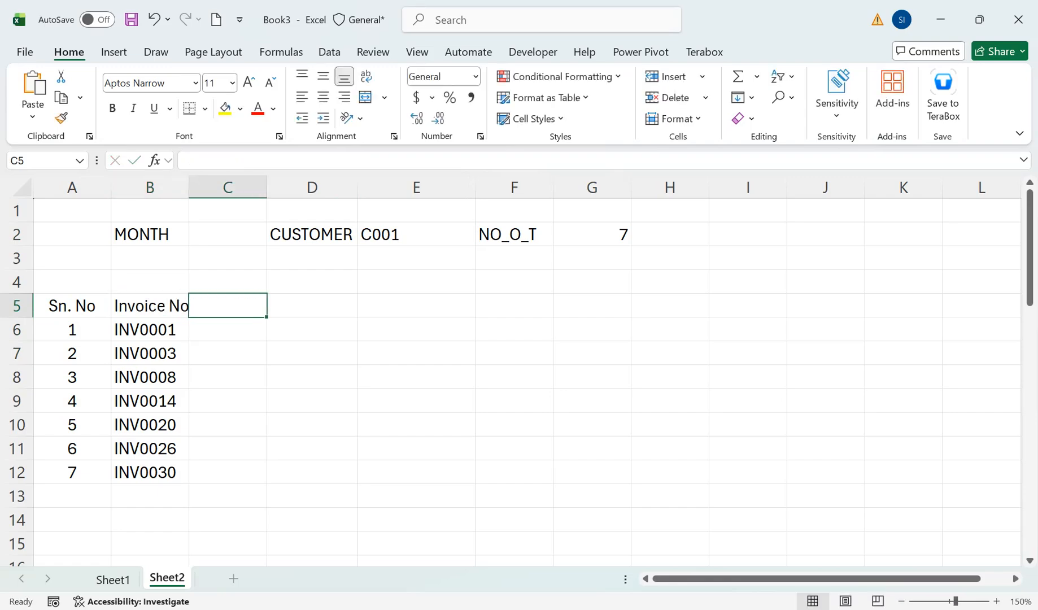
{"action": "key", "text": "Left"}
{"action": "key", "text": "alt+h"}
{"action": "key", "text": "o"}
{"action": "key", "text": "i"}
{"action": "key", "text": "Right"}
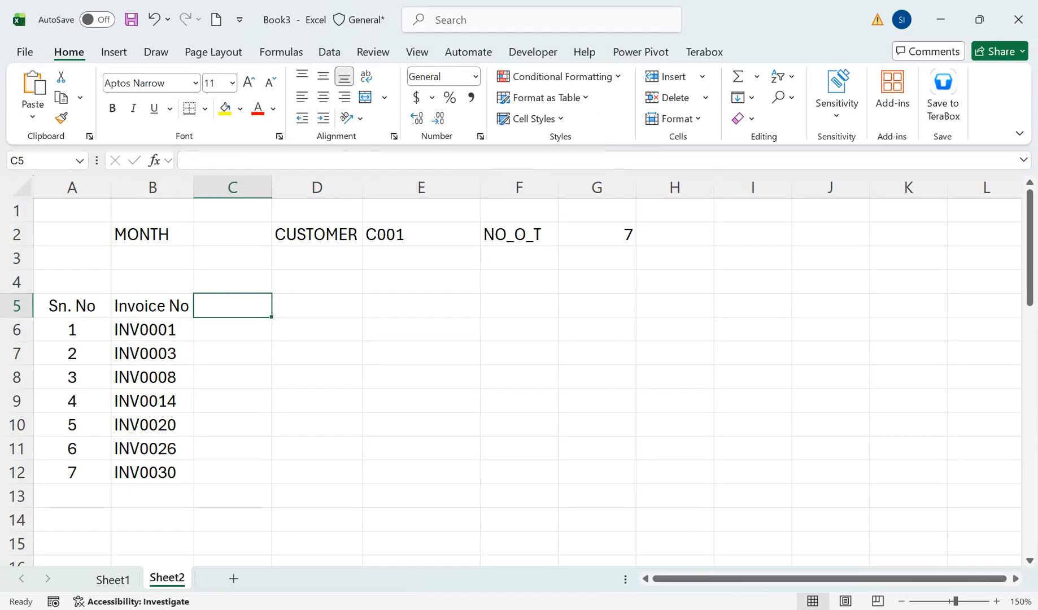
Enter the column header Product N in cell C5
{"action": "type", "text": "Prod"}
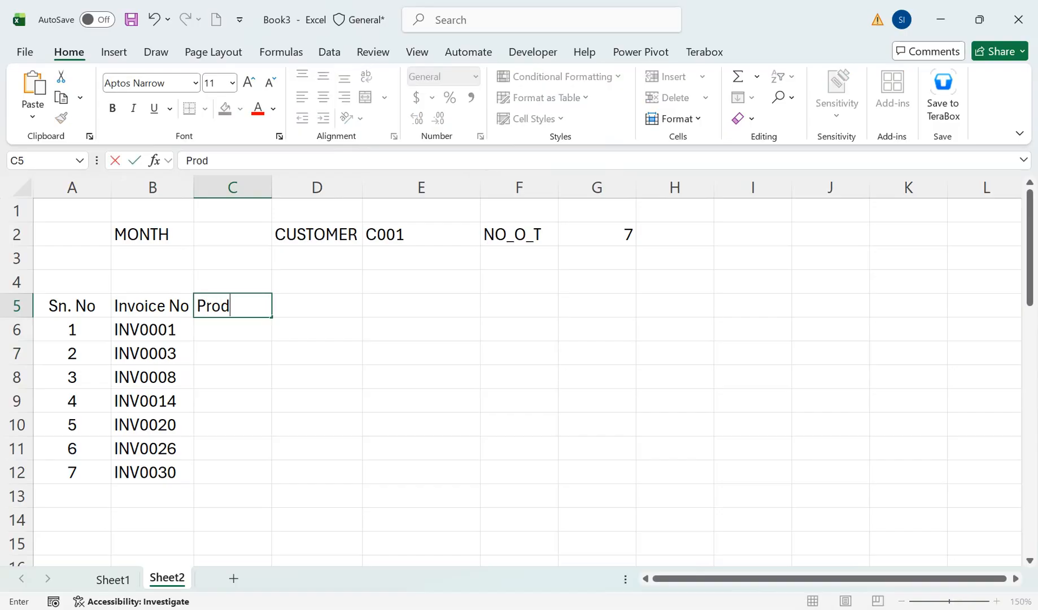
{"action": "type", "text": "uct N"}
{"action": "key", "text": "Return"}
Look up the first invoice's product in cell C6 with =XLOOKUP(B6,Sheet1!B:B,Sheet1!E:E)
{"action": "type", "text": "="}
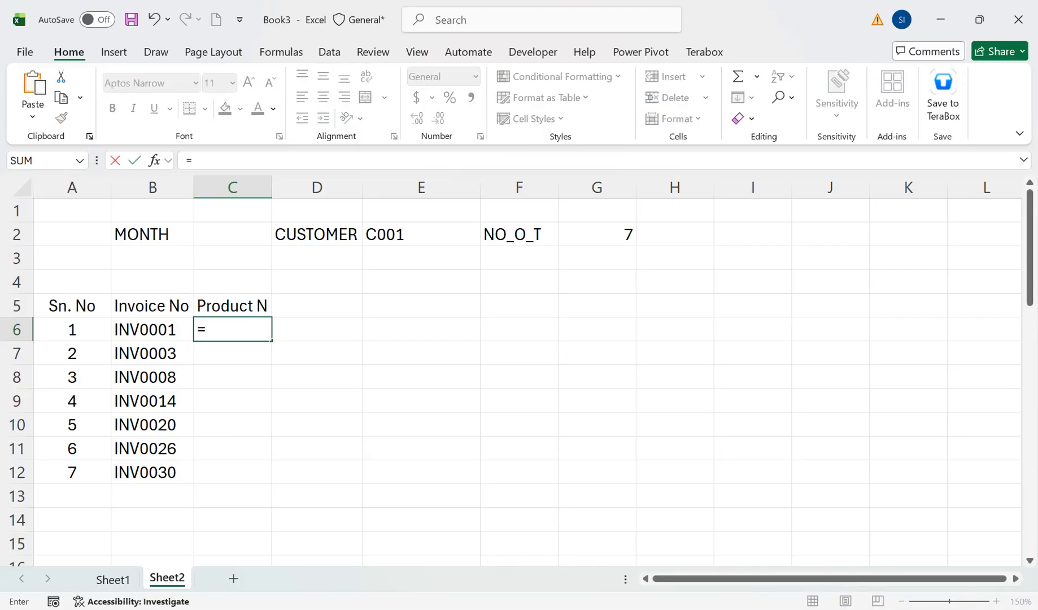
{"action": "type", "text": "xl"}
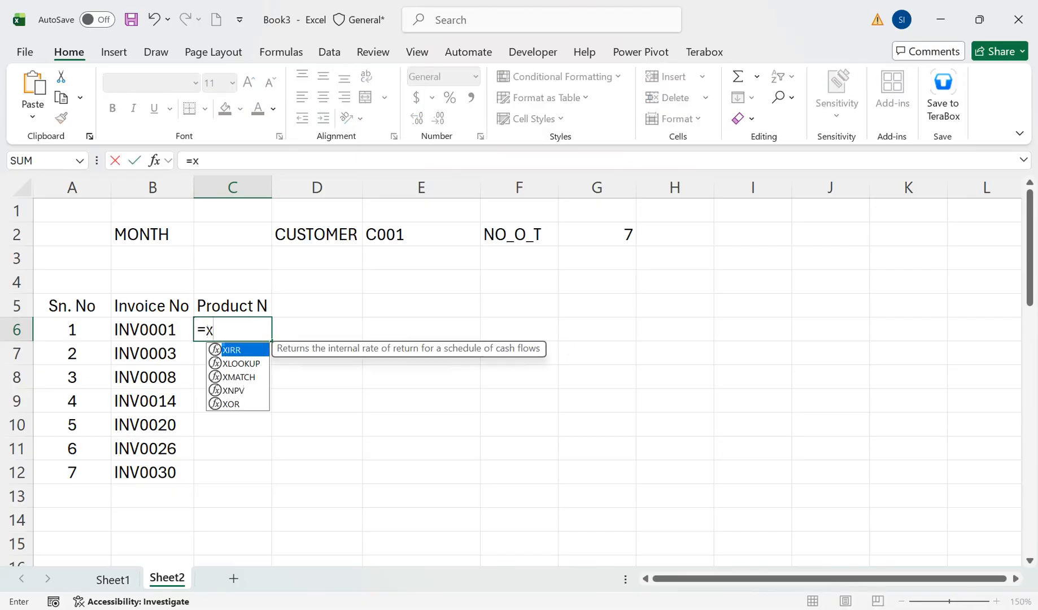
{"action": "key", "text": "Tab"}
{"action": "key", "text": "Left"}
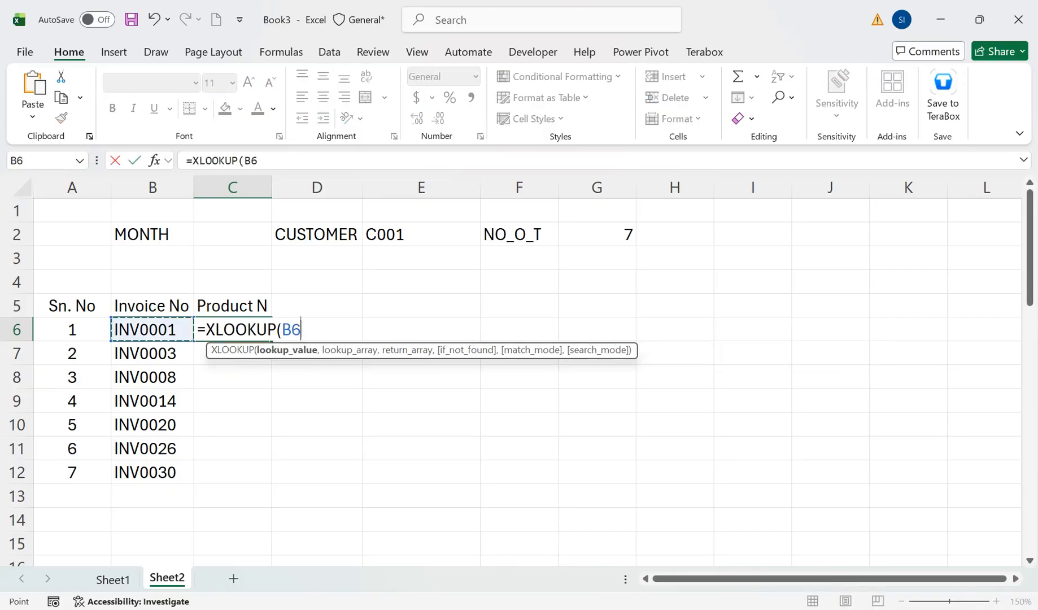
{"action": "type", "text": ","}
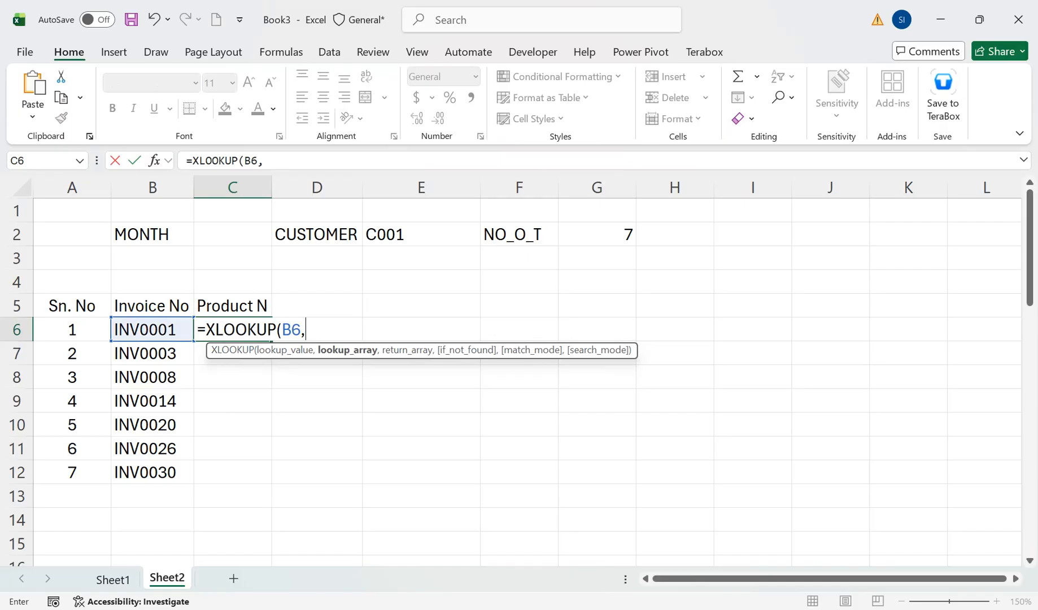
{"action": "left_click", "coordinate": [113, 579]}
{"action": "left_click", "coordinate": [101, 184]}
{"action": "type", "text": ","}
{"action": "left_click", "coordinate": [330, 184]}
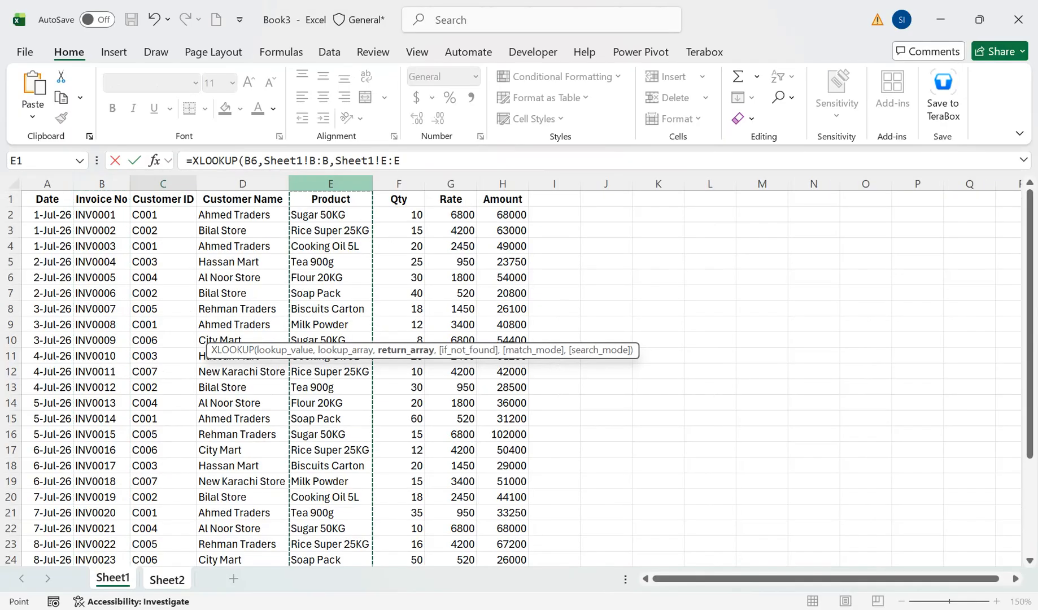
{"action": "type", "text": ")"}
{"action": "key", "text": "Return"}
{"action": "left_click", "coordinate": [264, 330]}
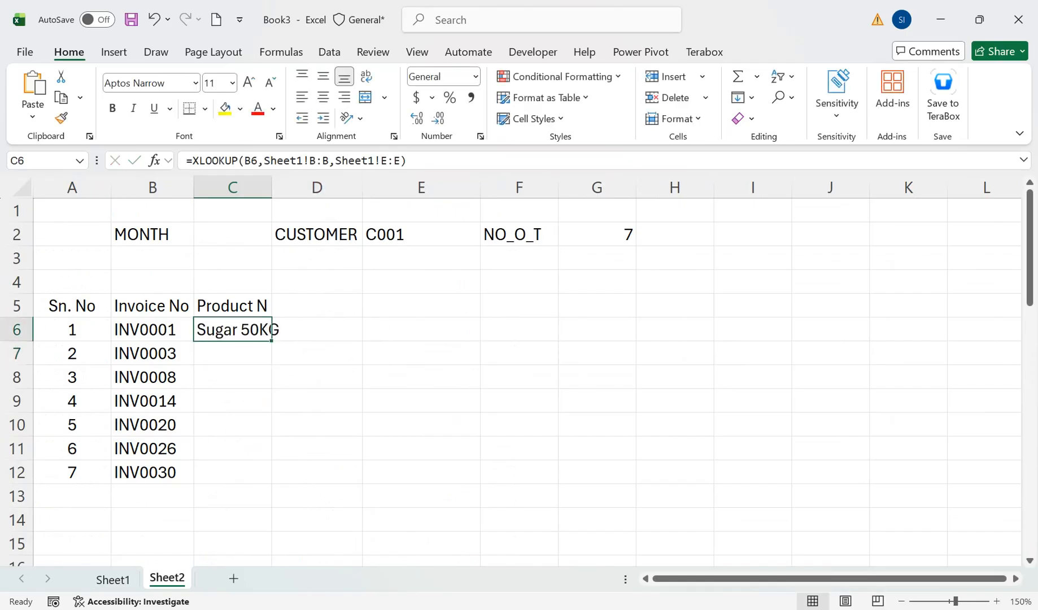
Fill the product lookup formula down to C12 and autofit the width of column C
{"action": "left_click_drag", "start_coordinate": [271, 340], "coordinate": [271, 480]}
{"action": "left_click_drag", "start_coordinate": [272, 187], "coordinate": [272, 187]}
{"action": "double_click", "coordinate": [271, 187]}
Complete the header in cell C5 so it reads Product Name
{"action": "double_click", "coordinate": [277, 305]}
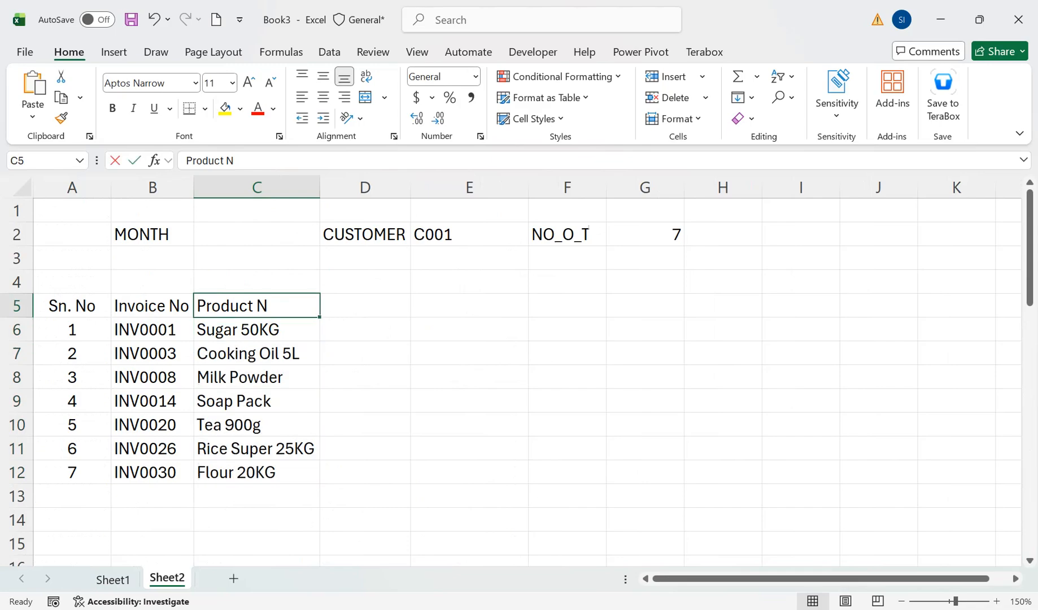
{"action": "type", "text": "ame"}
{"action": "key", "text": "Tab"}
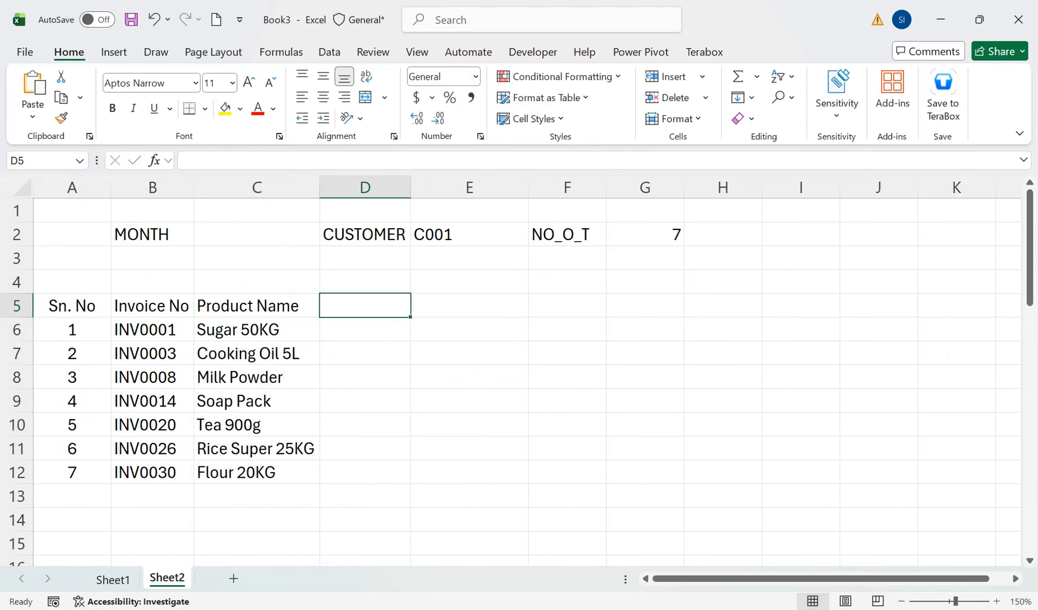
Enter JULY as the report month in cell C2
{"action": "key", "text": "Up"}
{"action": "key", "text": "Up"}
{"action": "key", "text": "Up"}
{"action": "key", "text": "Left"}
{"action": "type", "text": "J"}
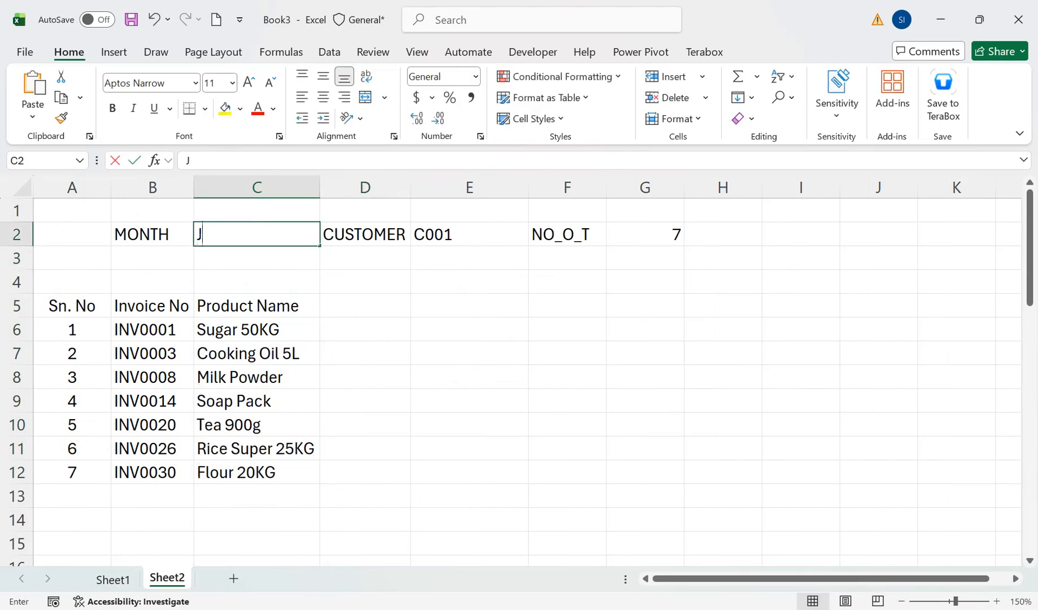
{"action": "type", "text": "ULY"}
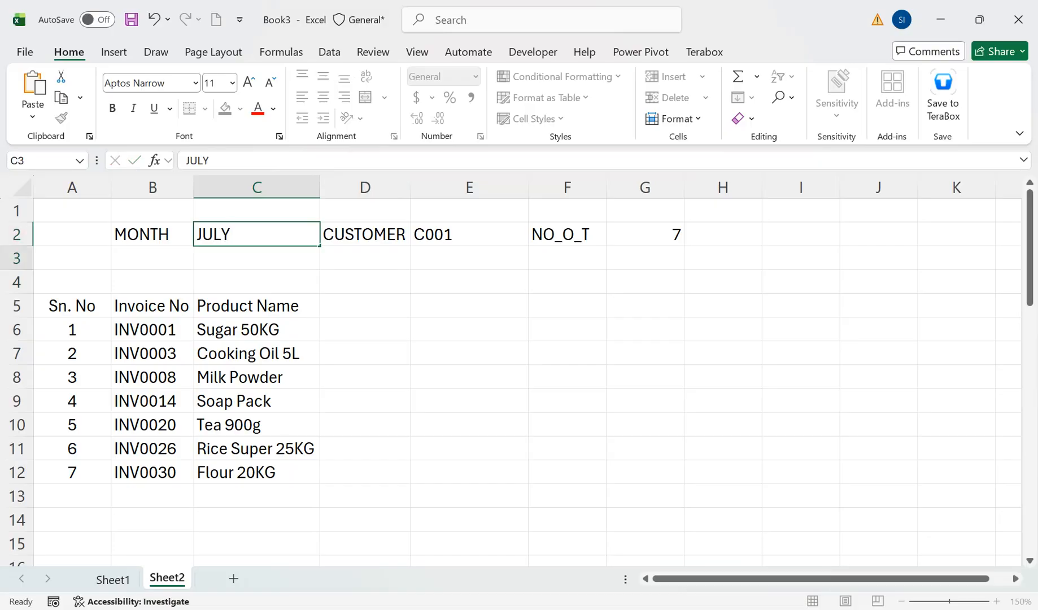
{"action": "key", "text": "Down"}
Enter the column header RATE in cell D5
{"action": "key", "text": "Down"}
{"action": "key", "text": "Down"}
{"action": "key", "text": "Right"}
{"action": "type", "text": "RATE"}
{"action": "key", "text": "Return"}
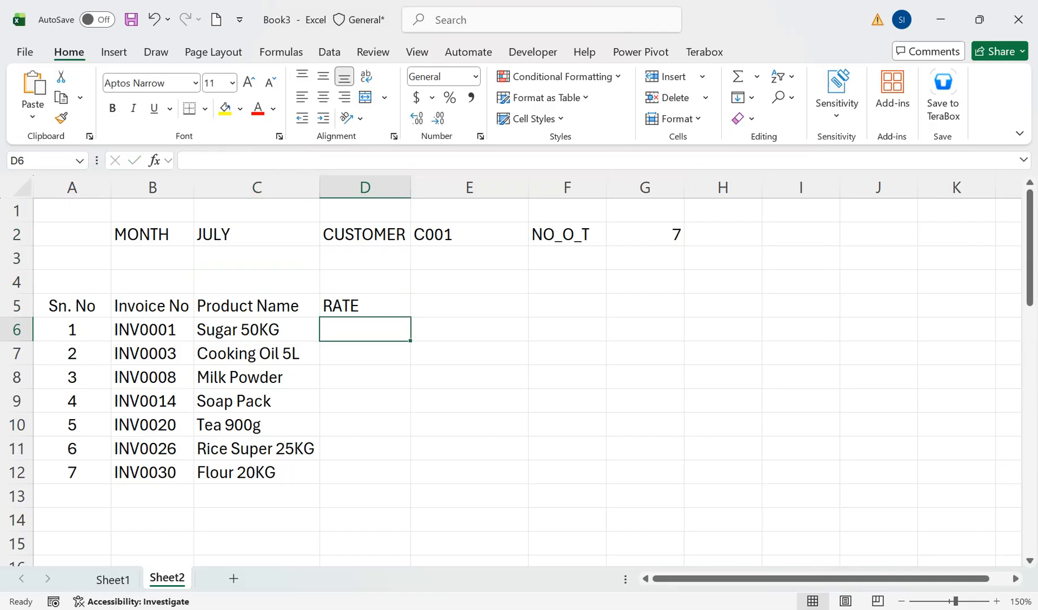
Look up the first invoice's rate in D6 with =XLOOKUP(B6,Sheet1!B:B,Sheet1!G:G) and check it against the Rate column on Sheet1
{"action": "type", "text": "=XLOOKUP("}
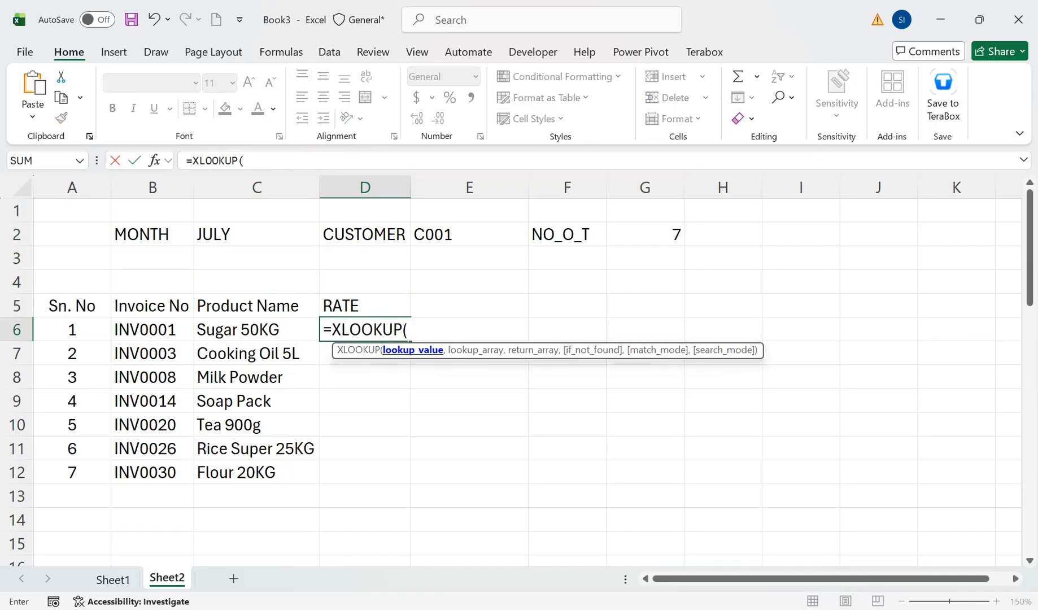
{"action": "left_click", "coordinate": [152, 330]}
{"action": "type", "text": ","}
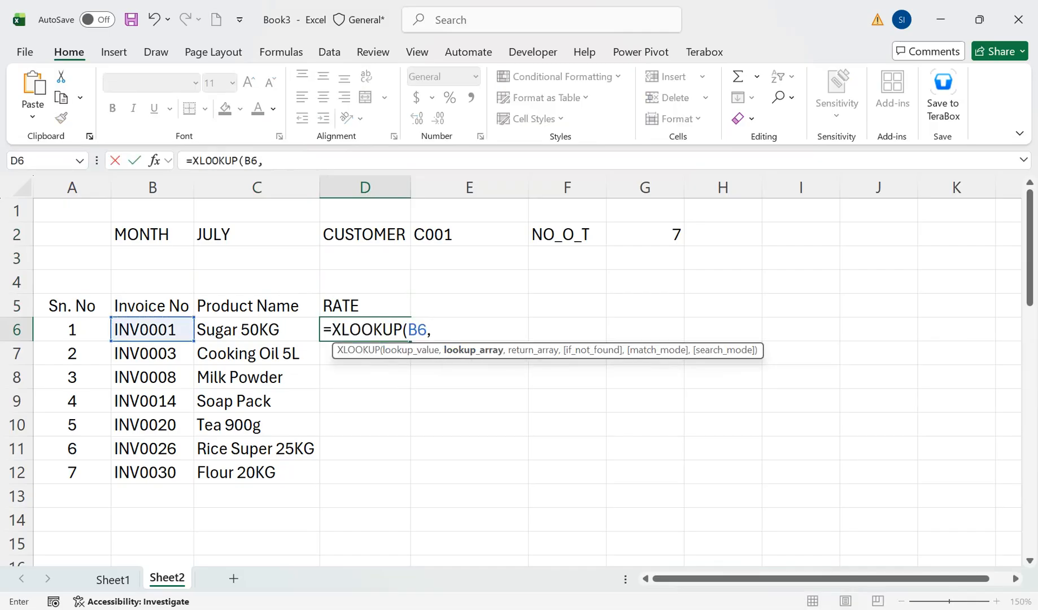
{"action": "left_click", "coordinate": [112, 580]}
{"action": "left_click", "coordinate": [102, 184]}
{"action": "type", "text": ","}
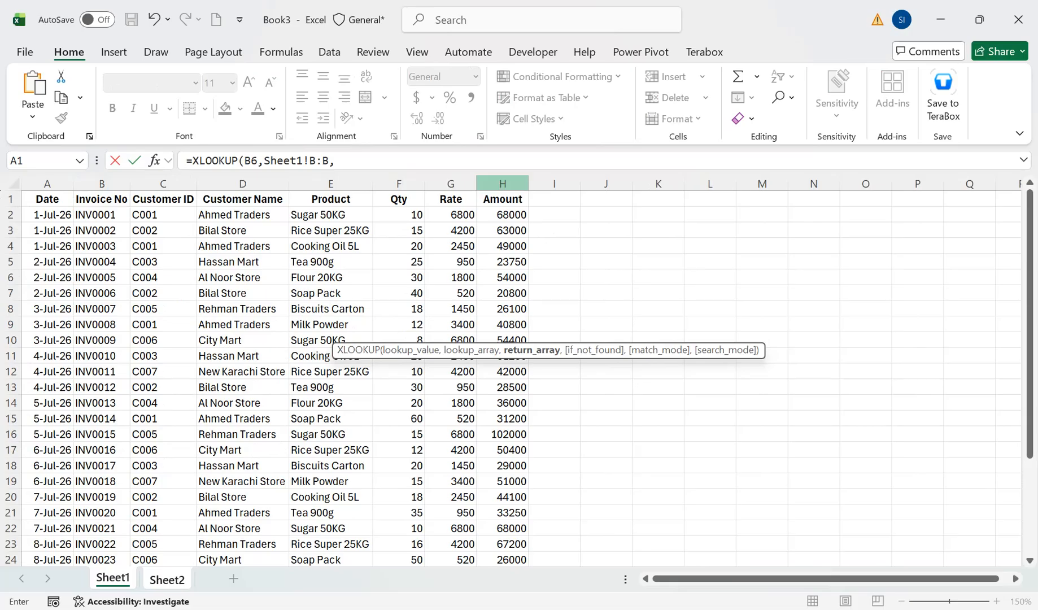
{"action": "left_click", "coordinate": [502, 184]}
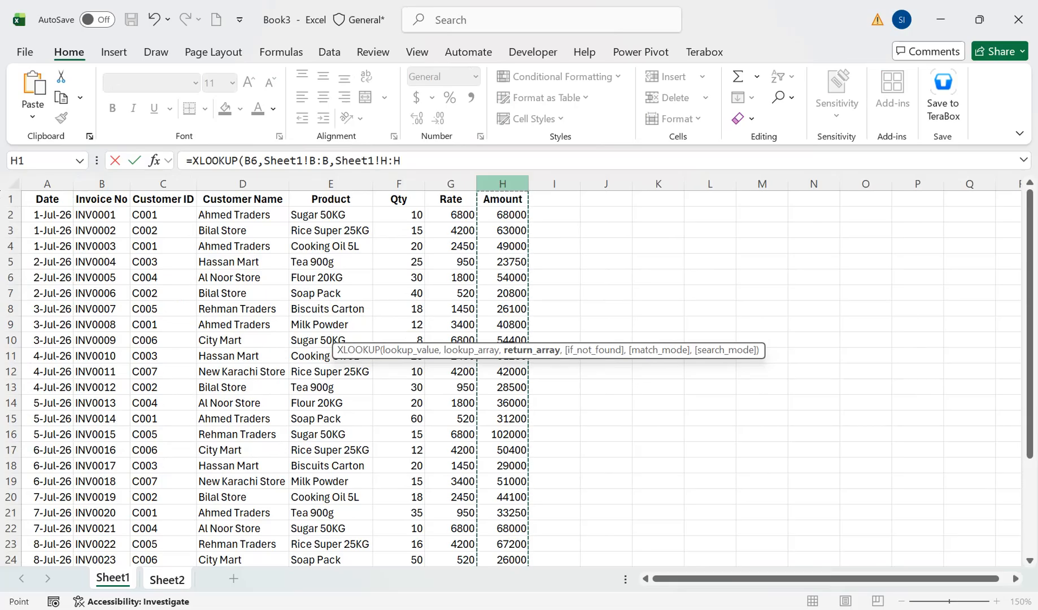
{"action": "left_click", "coordinate": [451, 183]}
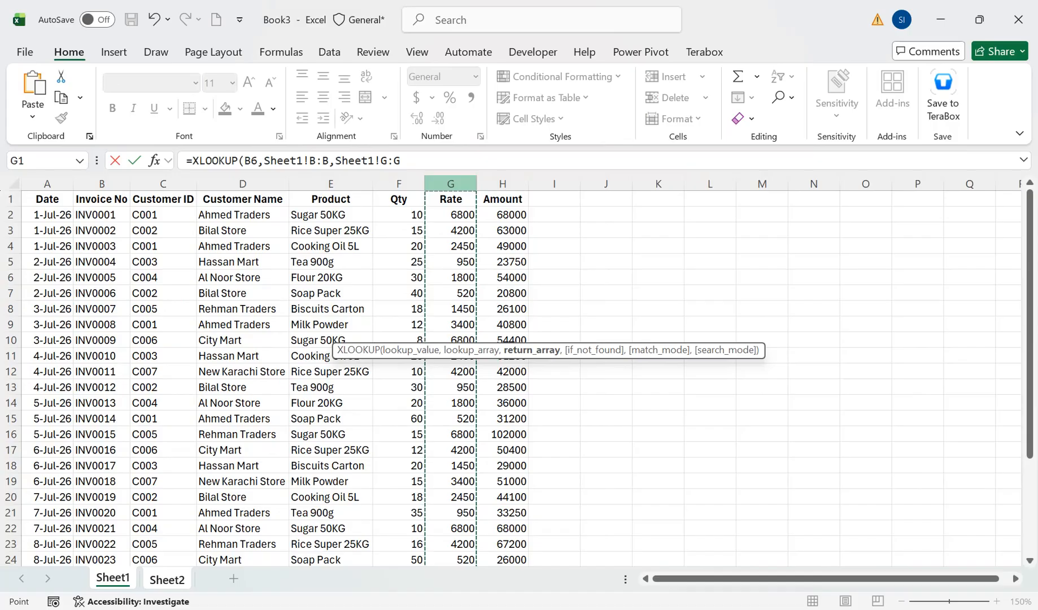
{"action": "type", "text": ")"}
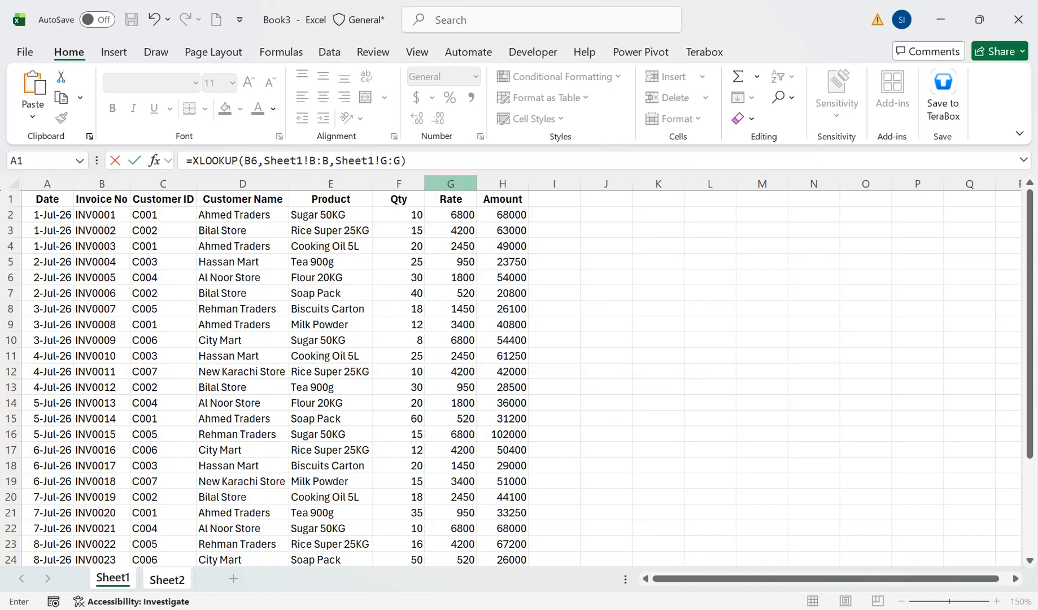
{"action": "key", "text": "Return"}
{"action": "key", "text": "Up"}
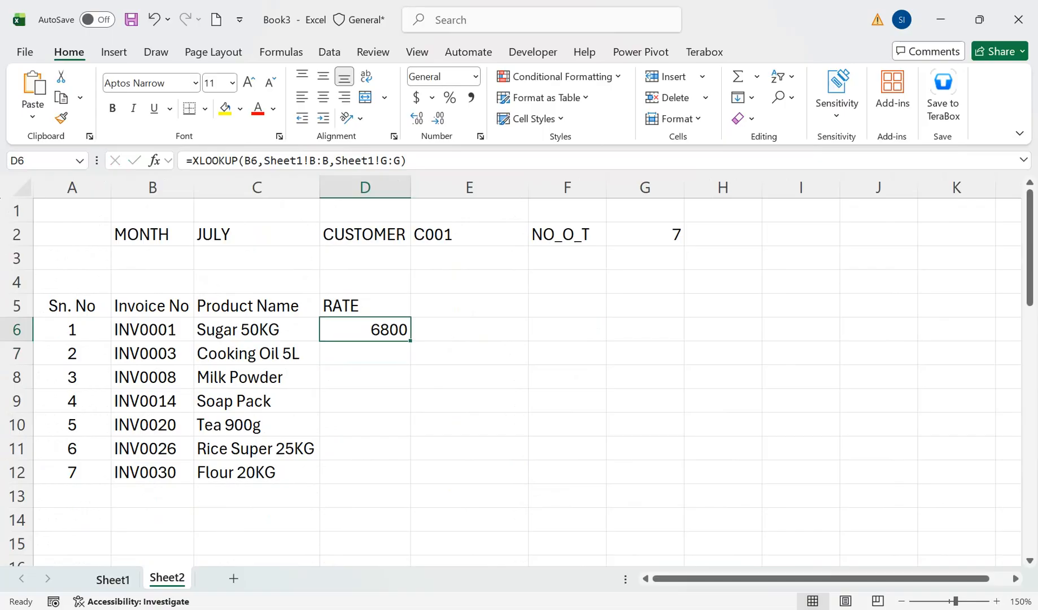
{"action": "left_click", "coordinate": [113, 580]}
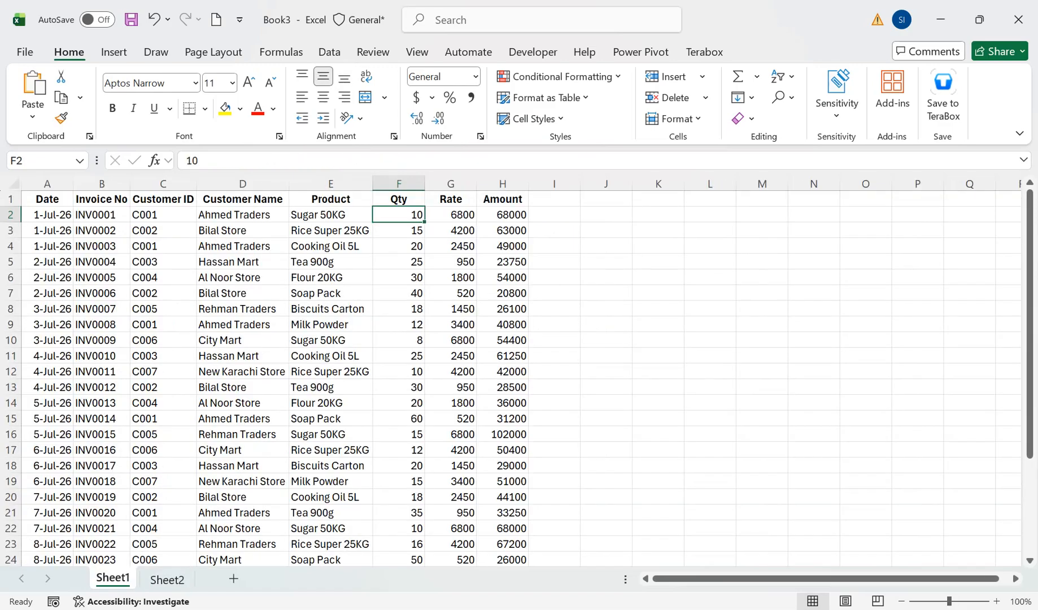
{"action": "key", "text": "Right"}
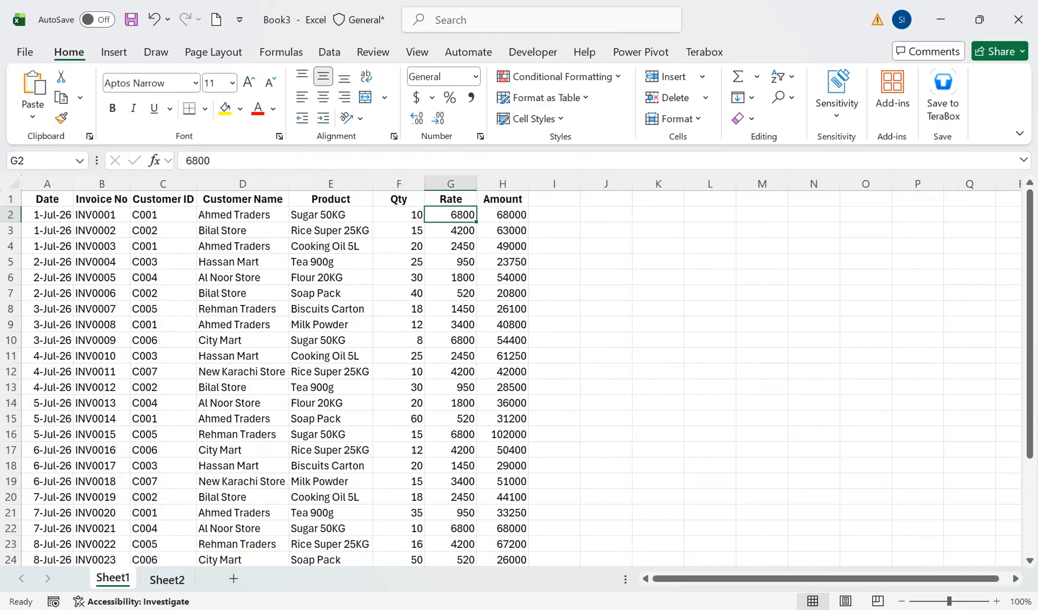
Fill the rate lookup formula in D6 on Sheet2 down through D12
{"action": "left_click", "coordinate": [167, 579]}
{"action": "left_click_drag", "start_coordinate": [411, 341], "coordinate": [407, 480]}
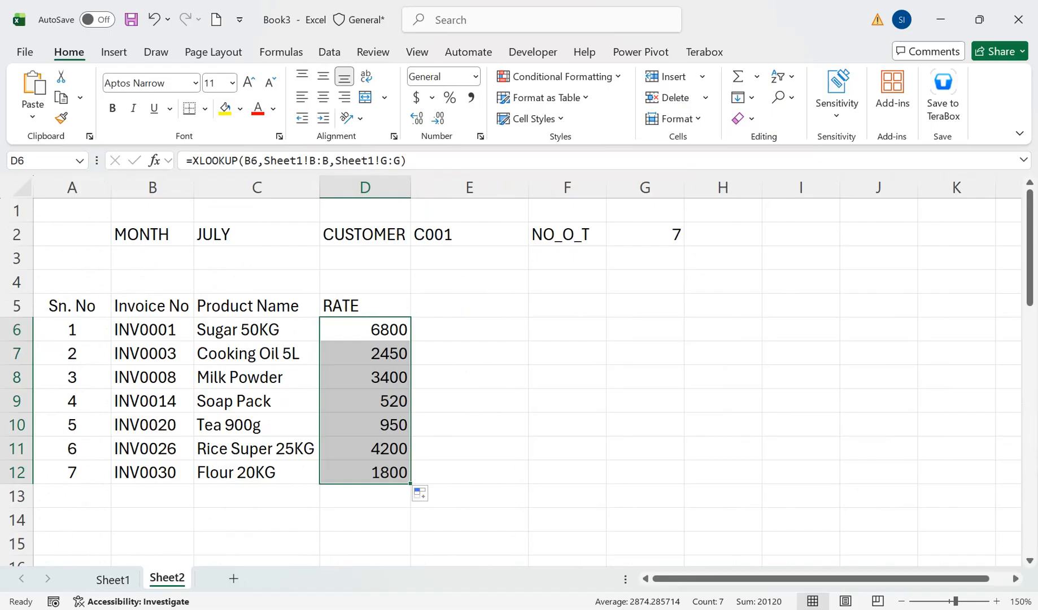
Check the product and rate of the report's second invoice, INV0003, against its row on Sheet1
{"action": "left_click_drag", "start_coordinate": [152, 354], "coordinate": [367, 350]}
{"action": "left_click", "coordinate": [113, 579]}
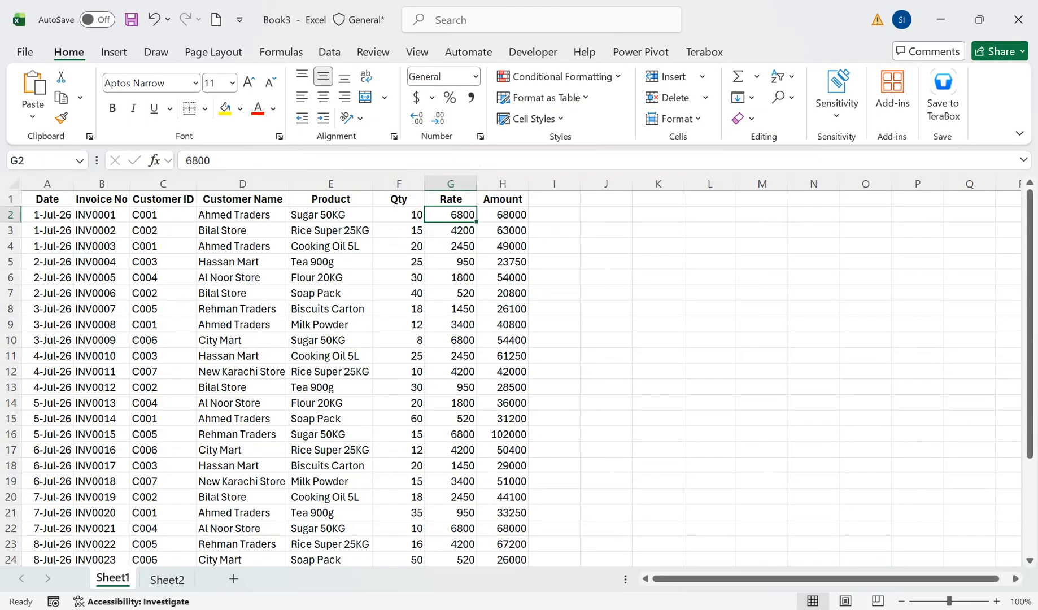
{"action": "left_click_drag", "start_coordinate": [101, 246], "coordinate": [472, 246]}
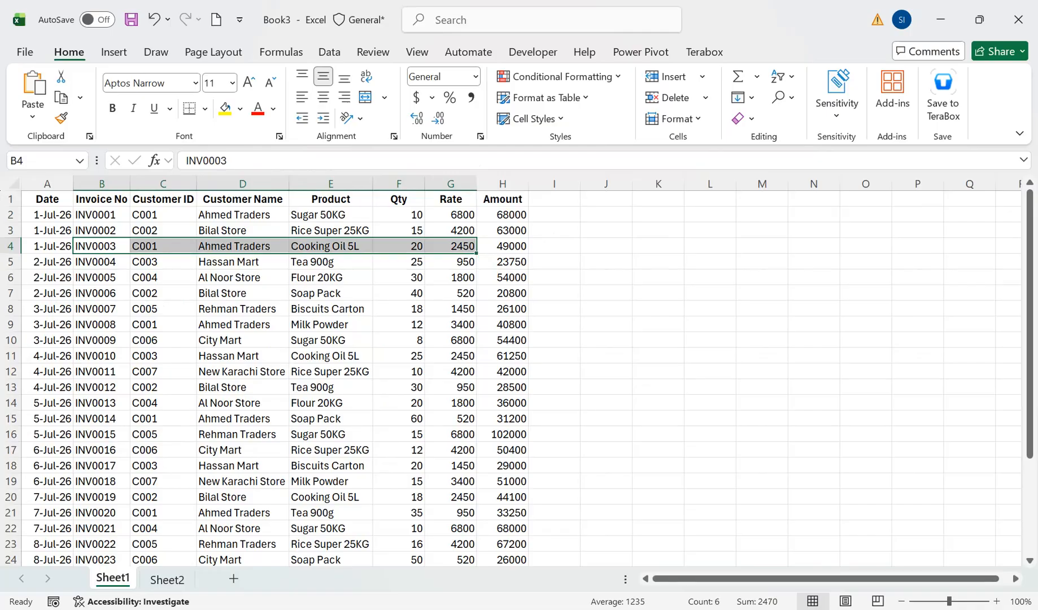
{"action": "left_click", "coordinate": [330, 418]}
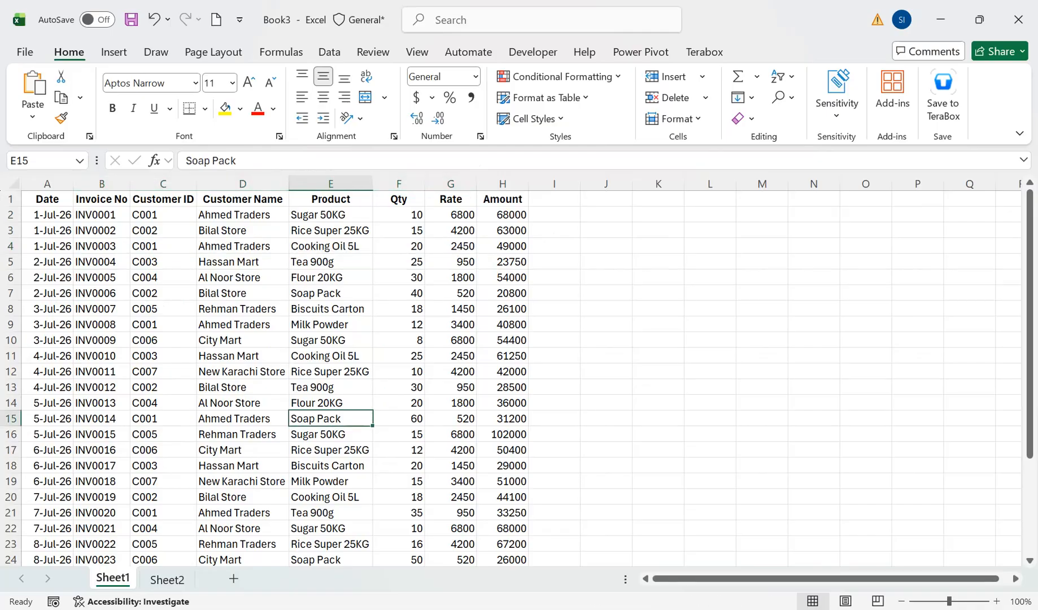
{"action": "left_click", "coordinate": [167, 579]}
{"action": "left_click_drag", "start_coordinate": [257, 353], "coordinate": [364, 353]}
{"action": "left_click", "coordinate": [469, 305]}
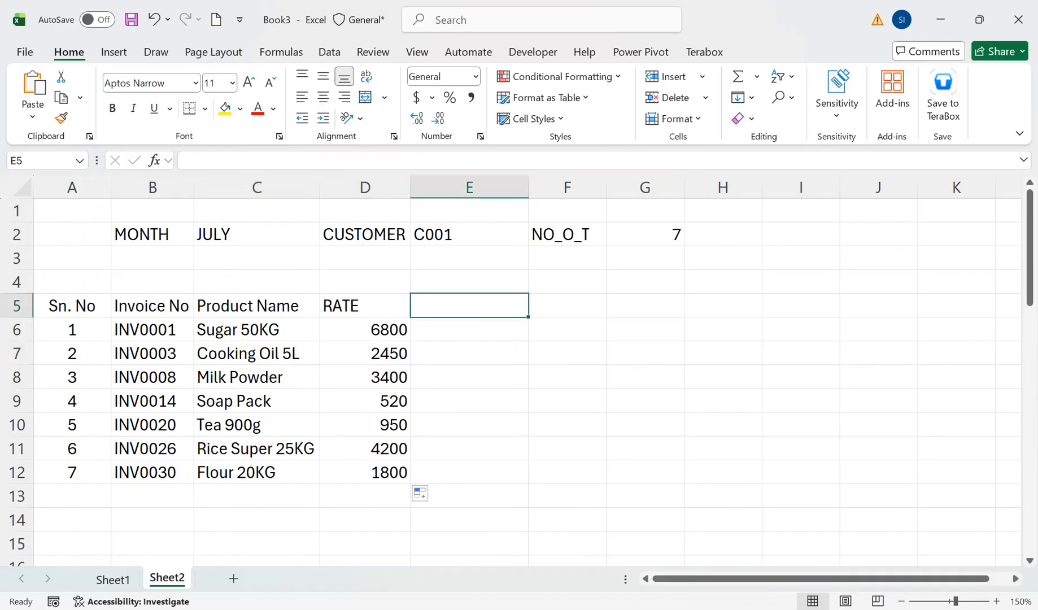
{"action": "type", "text": "1"}
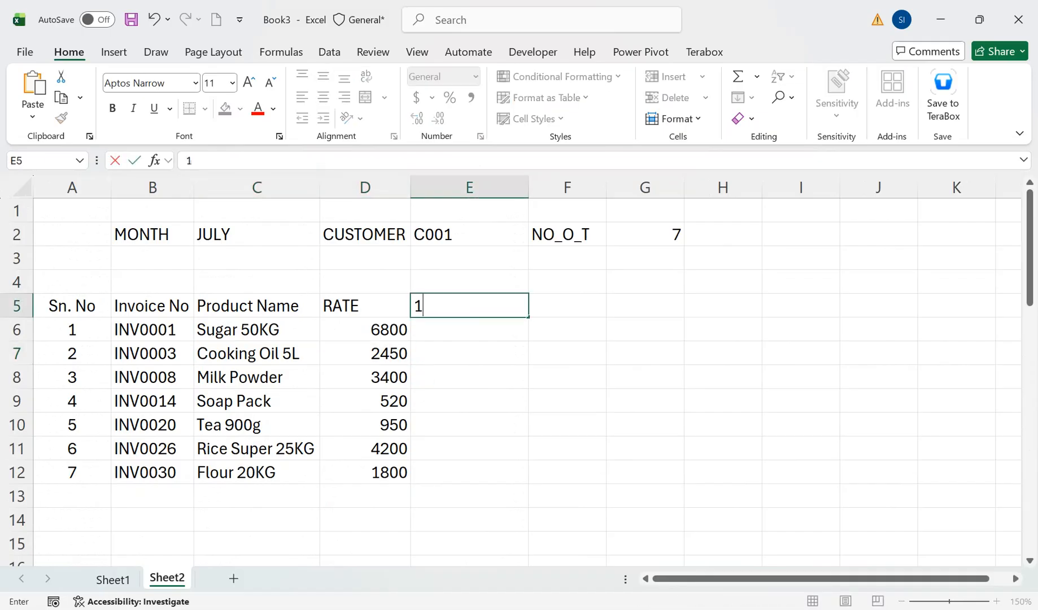
{"action": "key", "text": "BackSpace"}
Enter the label YEAR in B3 and the value 2026 in C3
{"action": "key", "text": "Up"}
{"action": "key", "text": "Up"}
{"action": "key", "text": "Up"}
{"action": "key", "text": "Left"}
{"action": "key", "text": "Left"}
{"action": "key", "text": "Left"}
{"action": "key", "text": "Down"}
{"action": "type", "text": "YEAR"}
{"action": "key", "text": "Tab"}
{"action": "type", "text": "2026"}
{"action": "key", "text": "Return"}
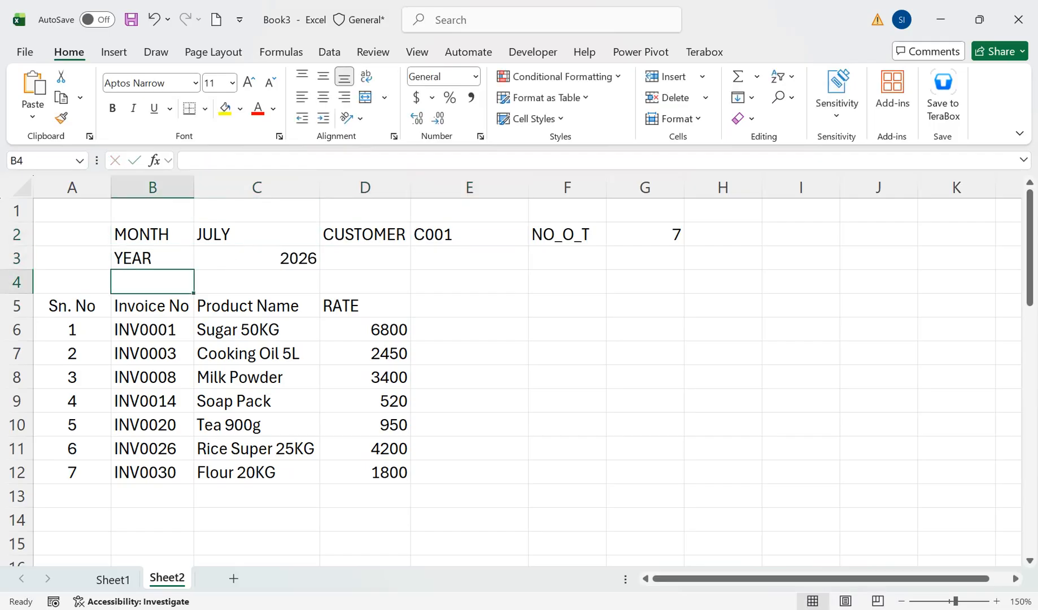
Check the first transaction date on Sheet1 and return to cell E5 on Sheet2
{"action": "left_click", "coordinate": [113, 579]}
{"action": "left_click", "coordinate": [48, 215]}
{"action": "left_click", "coordinate": [167, 579]}
{"action": "left_click", "coordinate": [470, 305]}
Rearrange the report header by moving the month and year block to A2:B3, the customer cells to C2:D2 and the NO_O_T cells to C3:D3
{"action": "left_click_drag", "start_coordinate": [152, 235], "coordinate": [267, 259]}
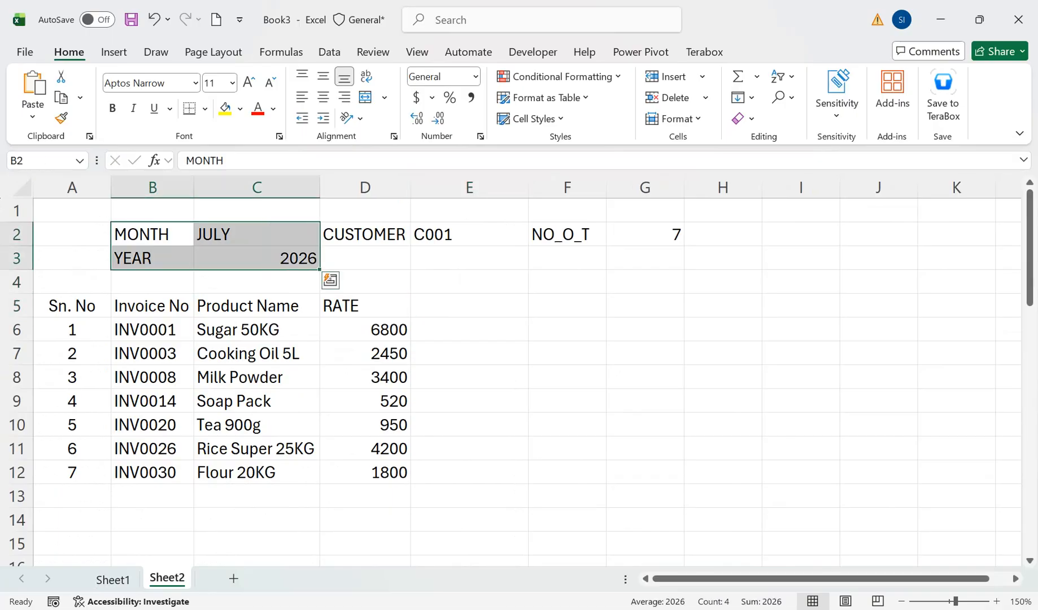
{"action": "left_click_drag", "start_coordinate": [249, 222], "coordinate": [154, 232]}
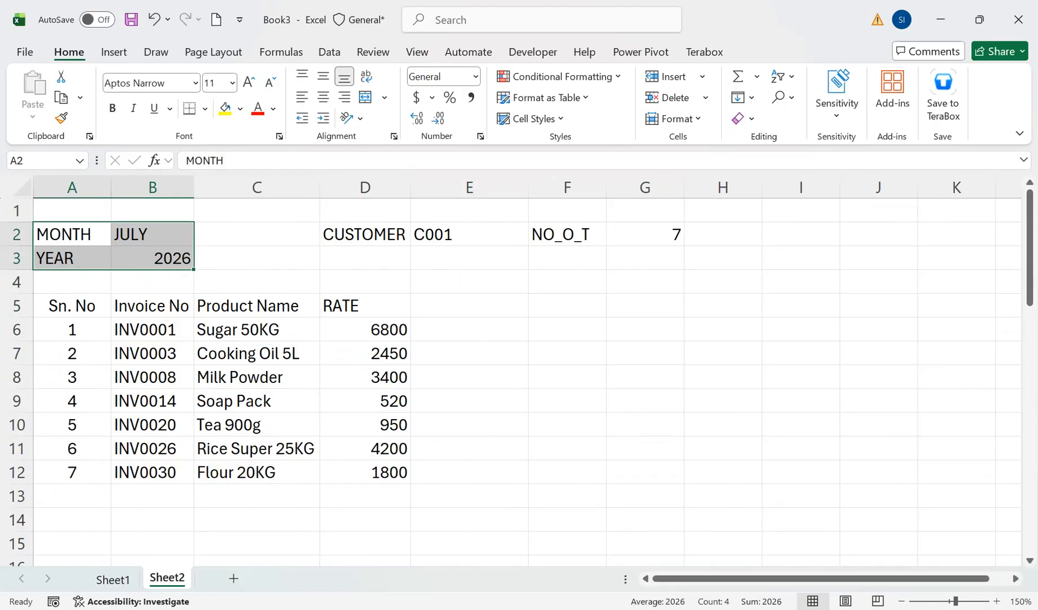
{"action": "left_click", "coordinate": [365, 234]}
{"action": "left_click_drag", "start_coordinate": [364, 234], "coordinate": [469, 234]}
{"action": "left_click_drag", "start_coordinate": [403, 246], "coordinate": [280, 244]}
{"action": "left_click_drag", "start_coordinate": [567, 235], "coordinate": [302, 281]}
{"action": "left_click", "coordinate": [257, 234]}
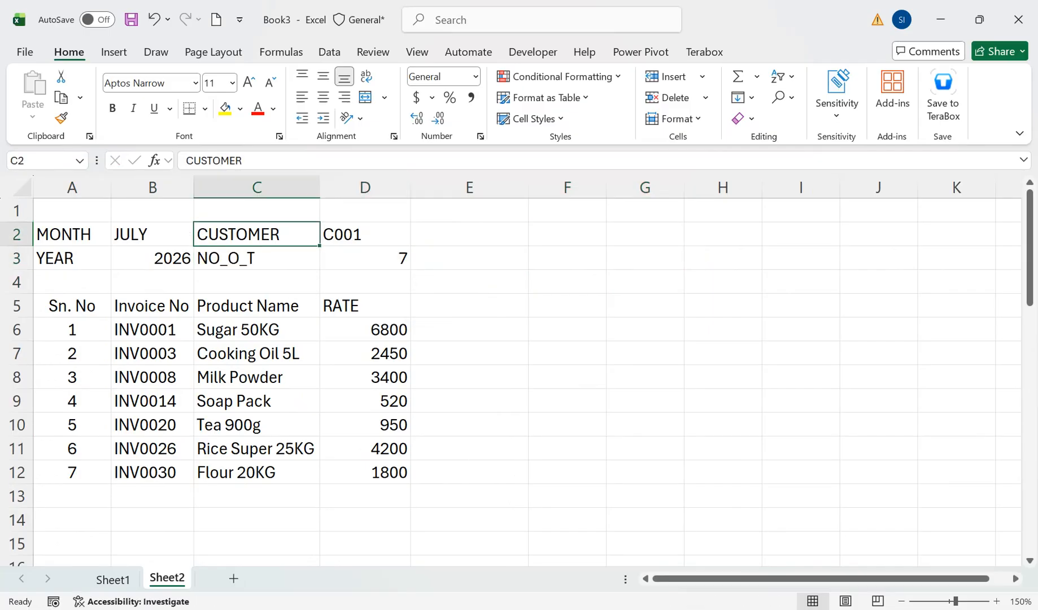
{"action": "left_click", "coordinate": [364, 211]}
{"action": "left_click", "coordinate": [256, 282]}
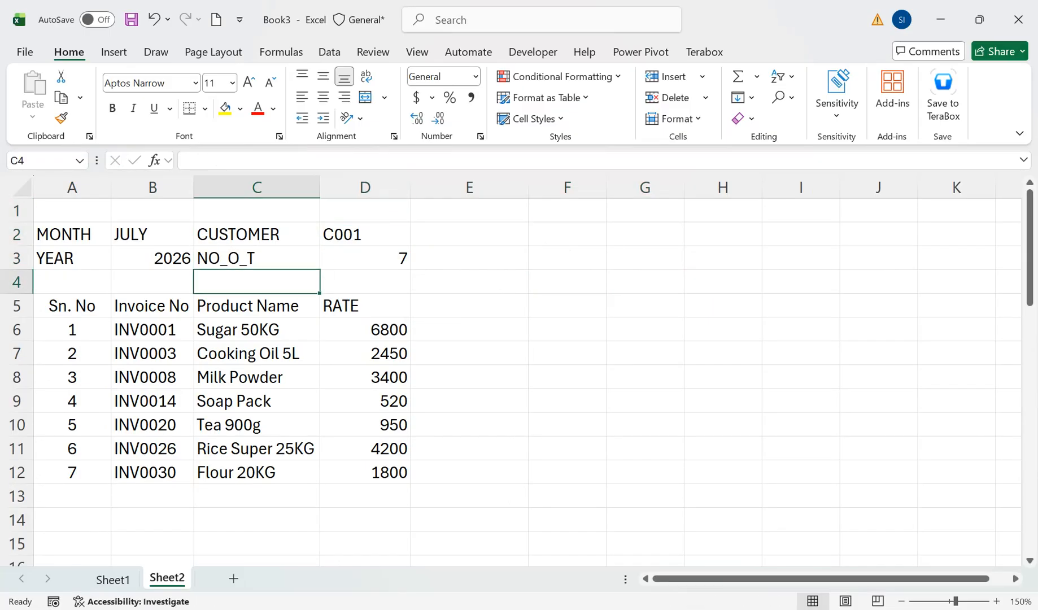
Look up the selected customer's name in D4 with =XLOOKUP(D2,Sheet1!C:C,Sheet1!D:D), and merge and centre it across C4:D4
{"action": "left_click", "coordinate": [365, 282]}
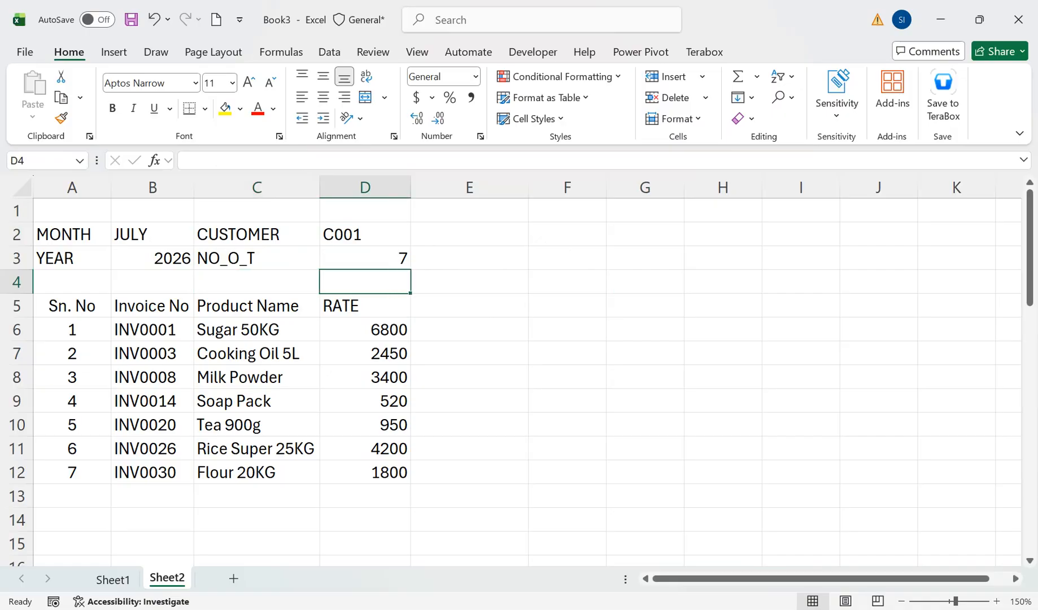
{"action": "type", "text": "=XL"}
{"action": "key", "text": "Tab"}
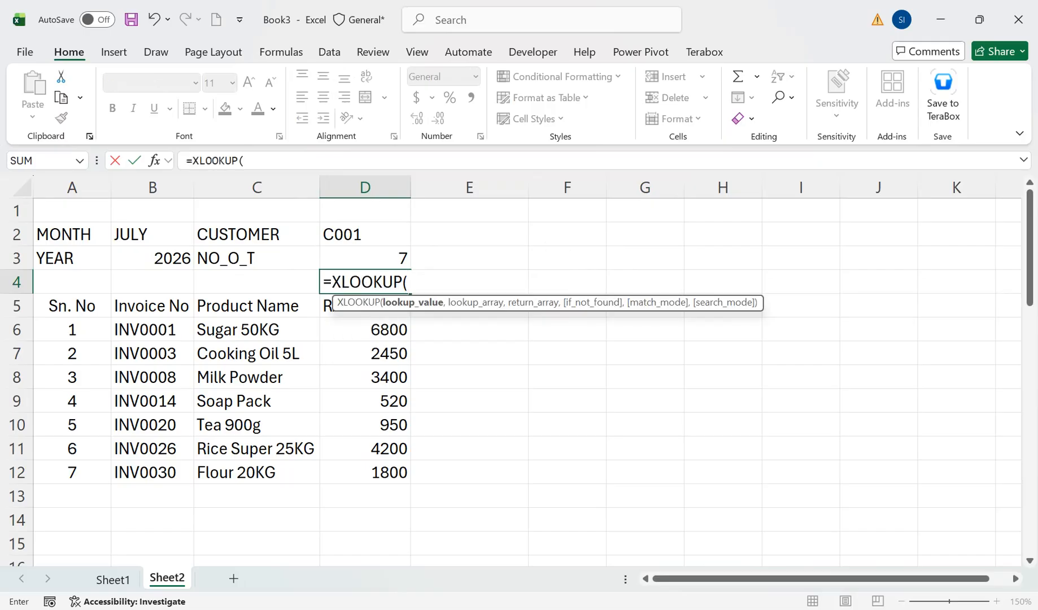
{"action": "type", "text": ","}
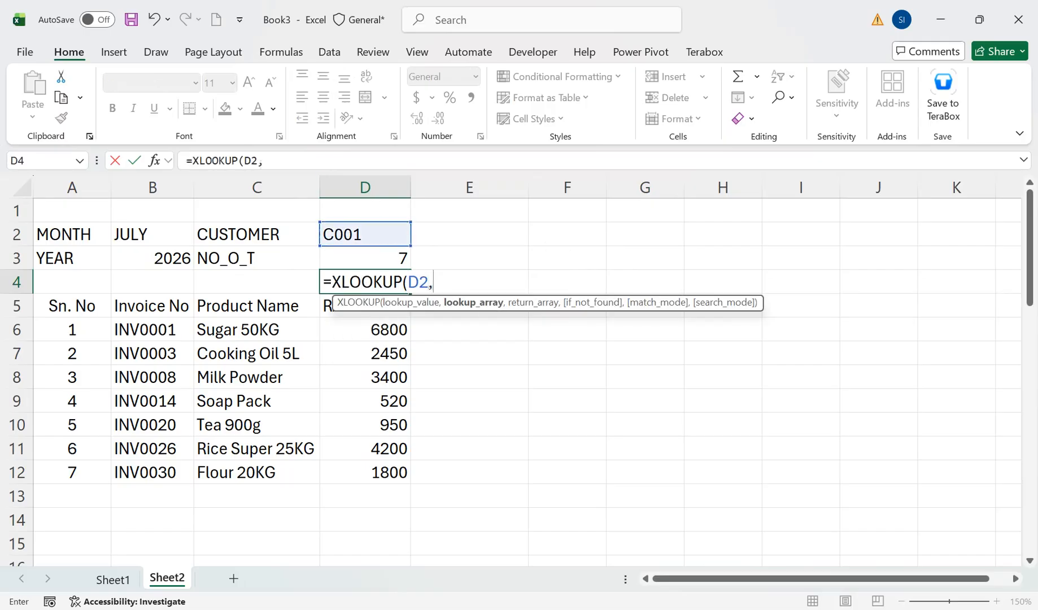
{"action": "left_click", "coordinate": [112, 579]}
{"action": "left_click", "coordinate": [163, 183]}
{"action": "type", "text": ","}
{"action": "left_click", "coordinate": [243, 183]}
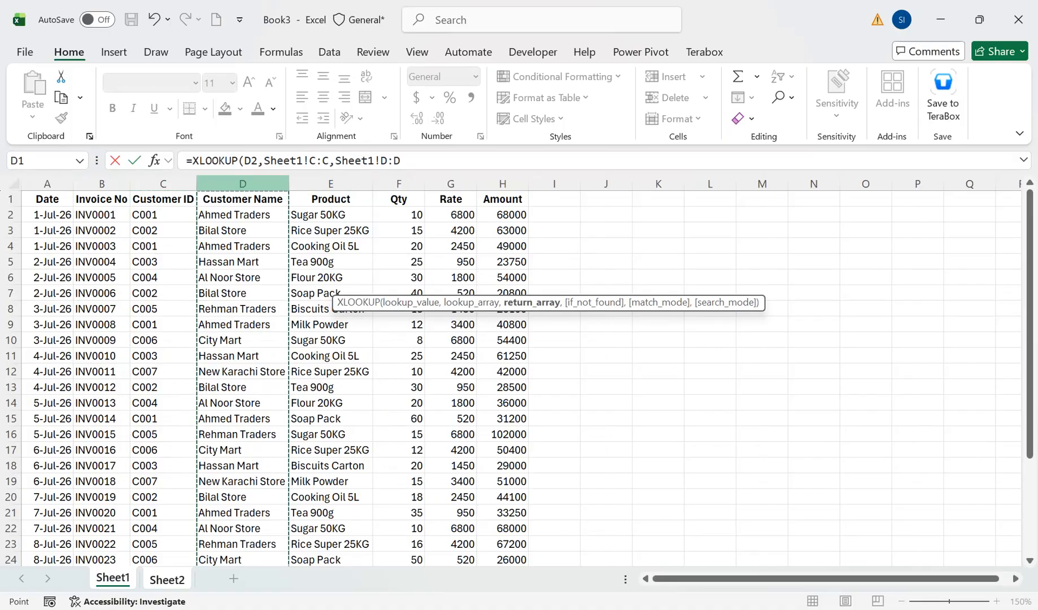
{"action": "key", "text": "Return"}
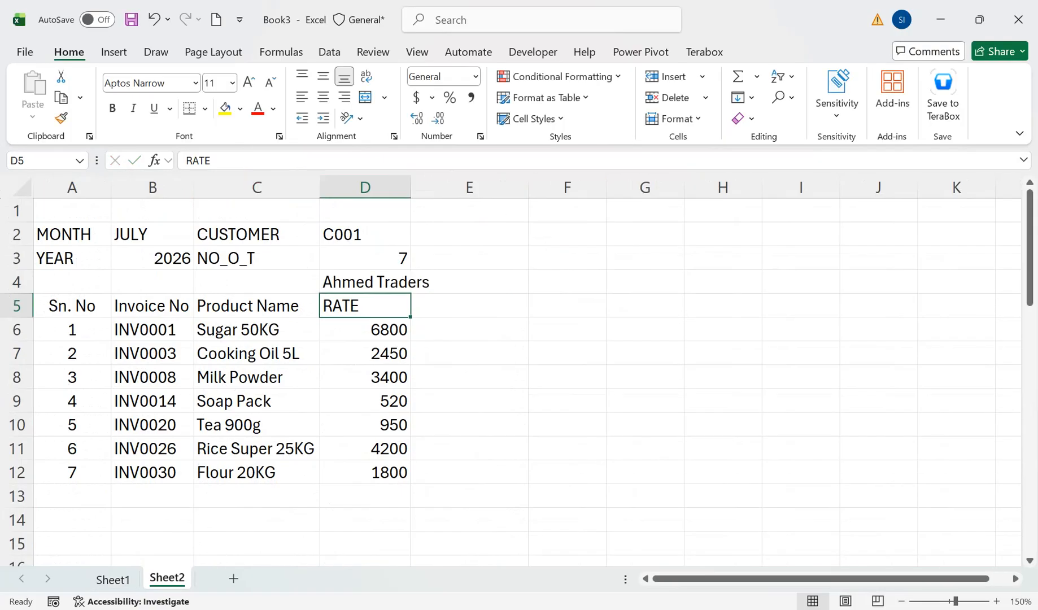
{"action": "left_click_drag", "start_coordinate": [365, 282], "coordinate": [256, 281]}
{"action": "left_click", "coordinate": [365, 97]}
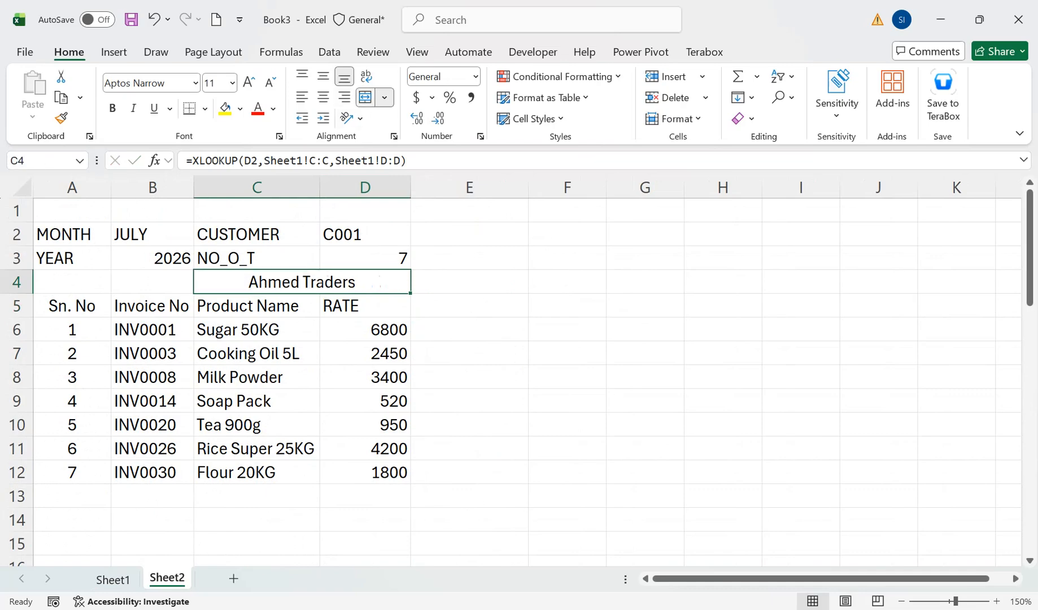
Test the customer dropdown in D2 by choosing C002, and set it back to C001
{"action": "left_click", "coordinate": [365, 234]}
{"action": "left_click", "coordinate": [418, 238]}
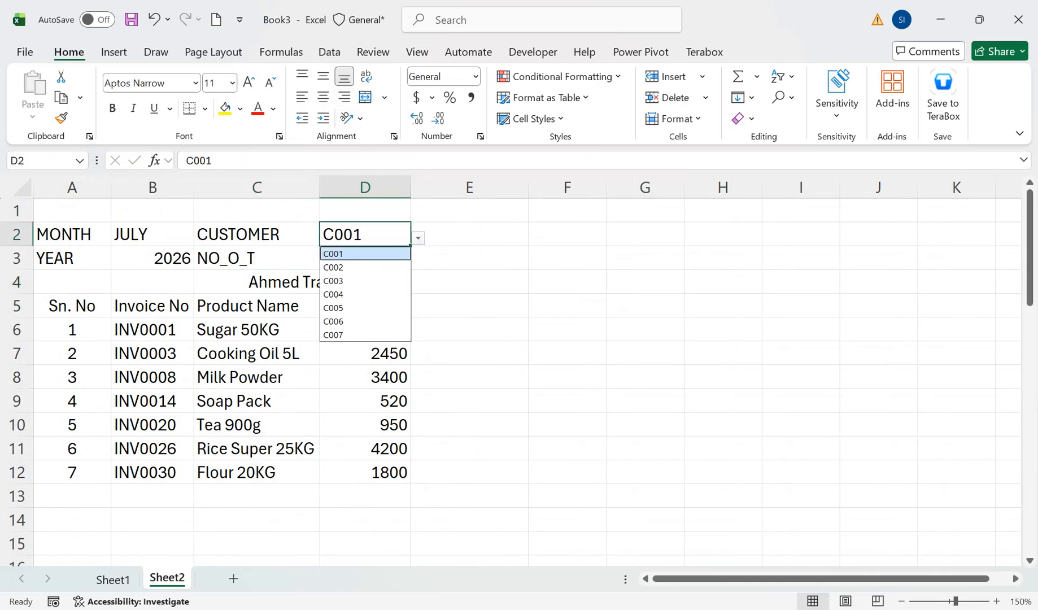
{"action": "left_click", "coordinate": [362, 267]}
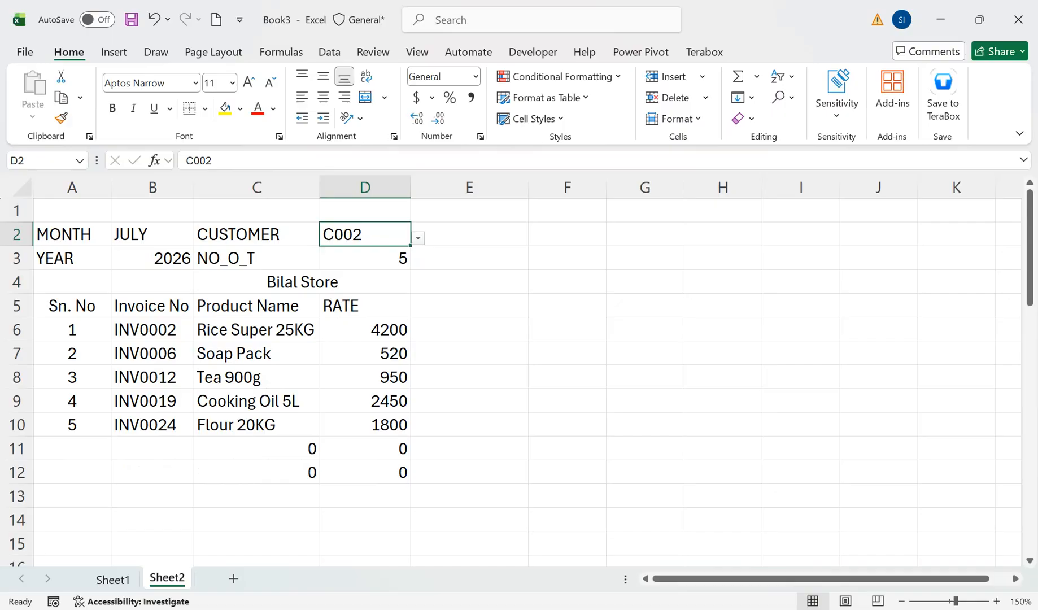
{"action": "left_click", "coordinate": [418, 238]}
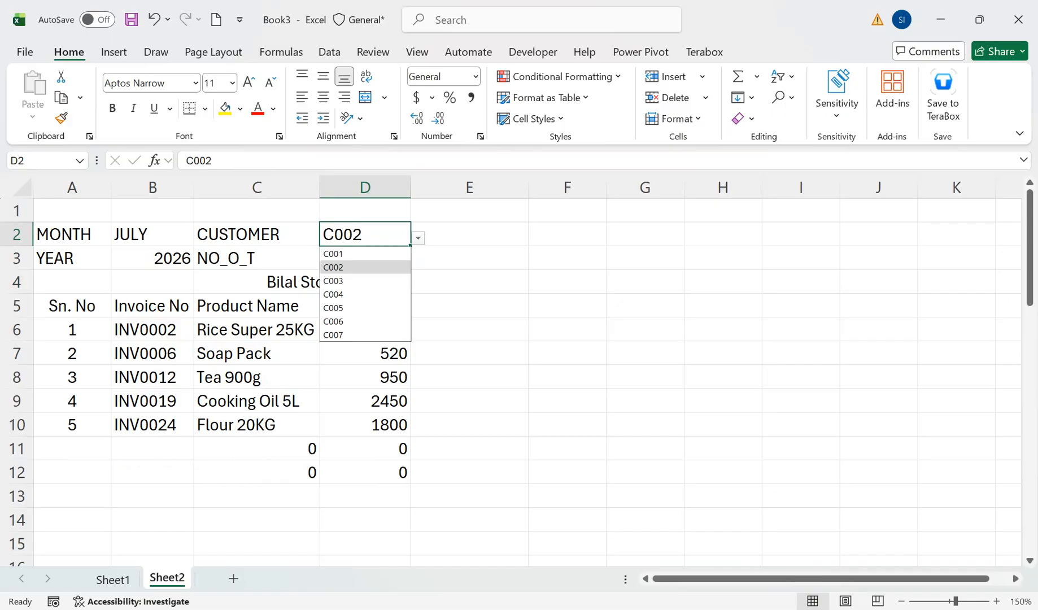
{"action": "left_click", "coordinate": [361, 254]}
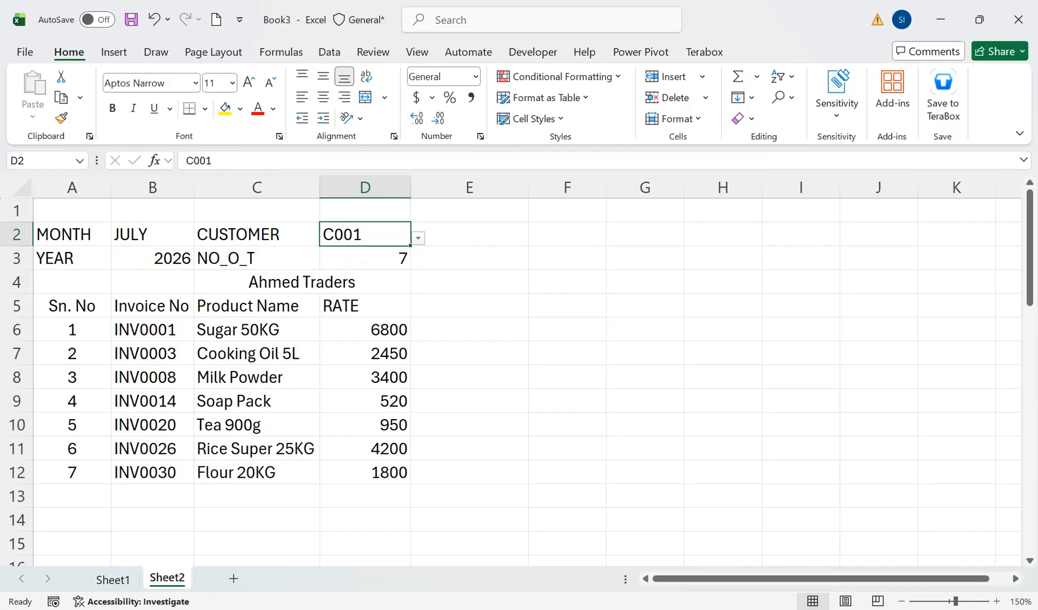
Give the merged customer name cell in row 4 a yellow fill and bold text
{"action": "left_click", "coordinate": [338, 282]}
{"action": "left_click", "coordinate": [225, 109]}
{"action": "key", "text": "ctrl+b"}
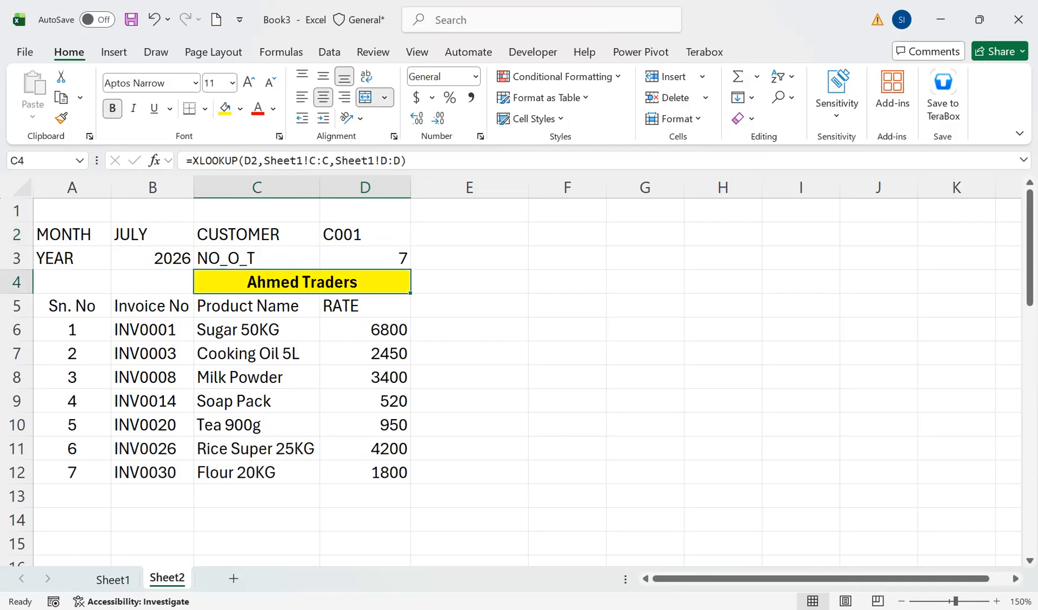
Begin a DATE formula in E5 with the year in B3 as its first argument
{"action": "left_click", "coordinate": [469, 306]}
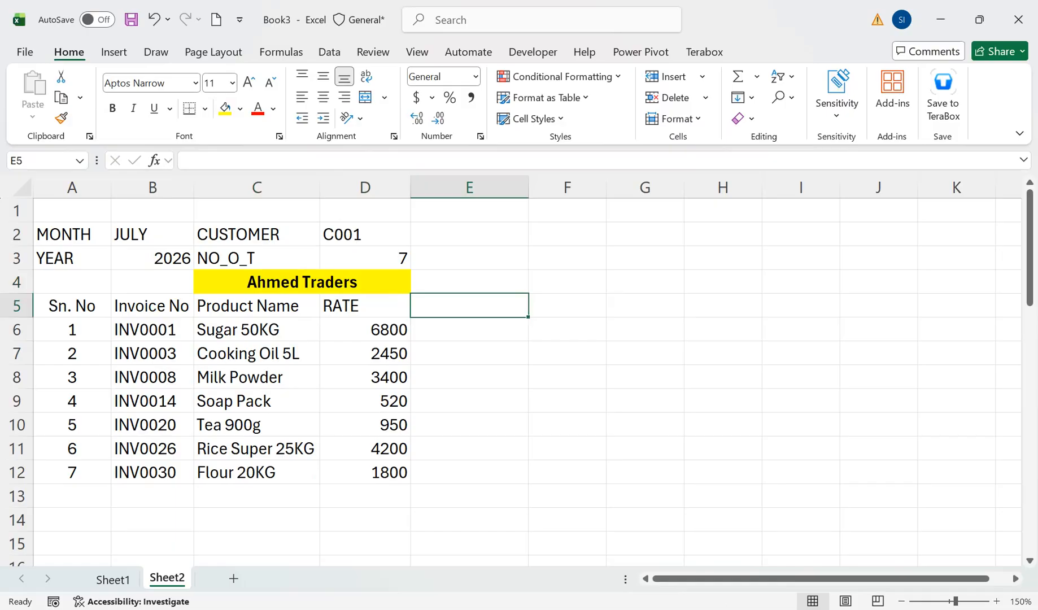
{"action": "type", "text": "=DATE("}
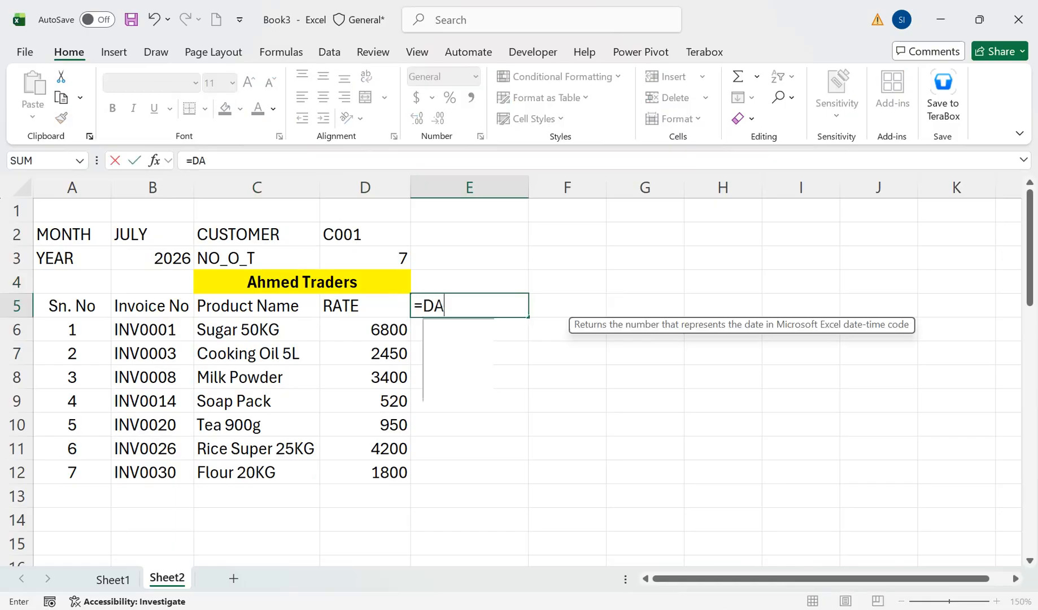
{"action": "key", "text": "Left"}
{"action": "key", "text": "Left"}
{"action": "key", "text": "Left"}
{"action": "key", "text": "Up"}
{"action": "key", "text": "Up"}
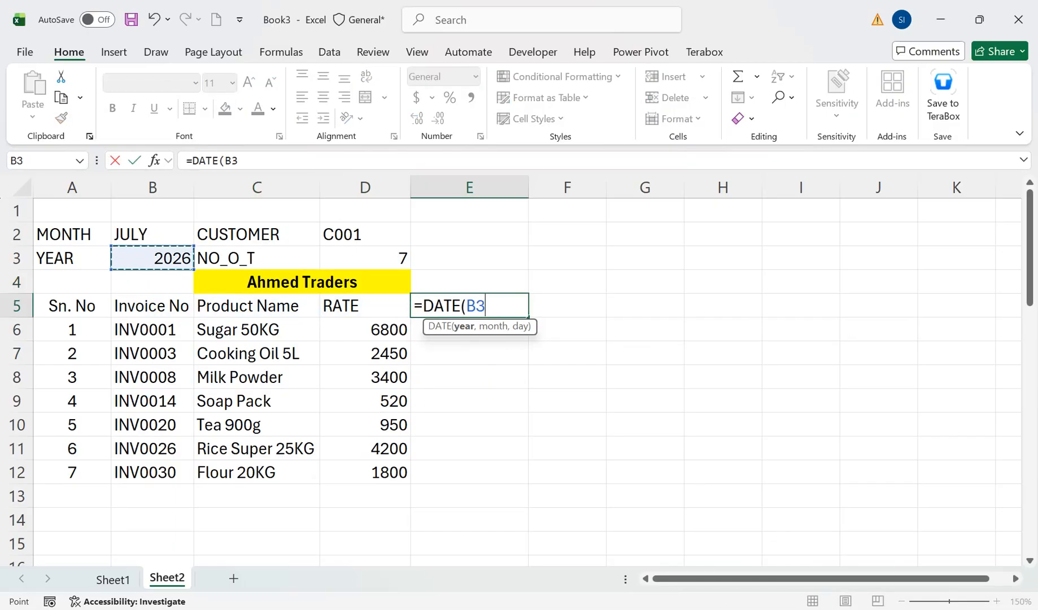
{"action": "type", "text": ","}
Try referencing the month name in B2 directly as the DATE formula's month argument, and remove that reference
{"action": "key", "text": "Up"}
{"action": "key", "text": "Up"}
{"action": "key", "text": "Up"}
{"action": "key", "text": "Left"}
{"action": "key", "text": "Left"}
{"action": "key", "text": "Left"}
{"action": "key", "text": "Left"}
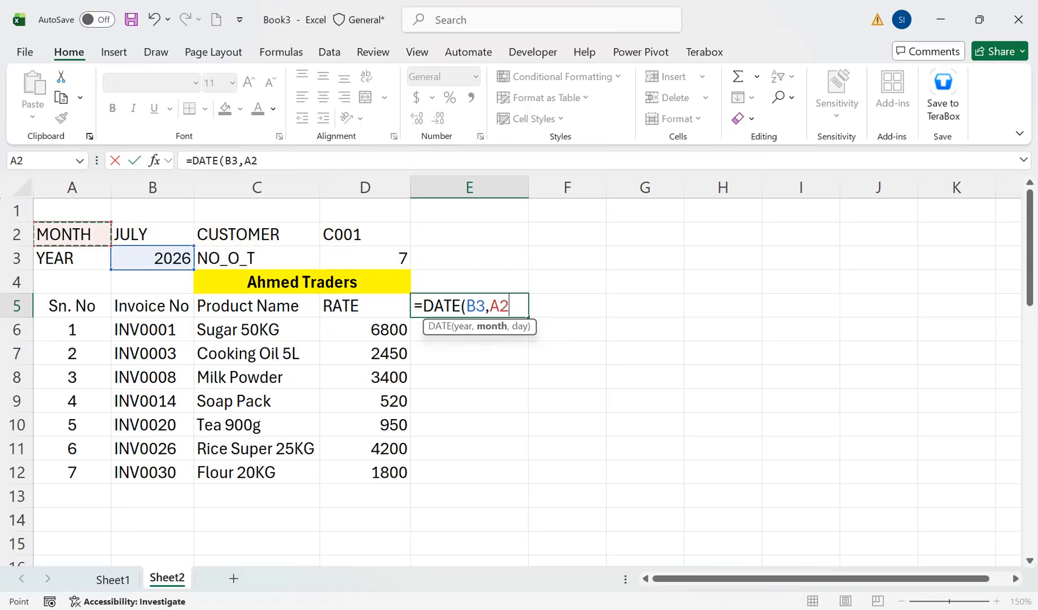
{"action": "key", "text": "Right"}
{"action": "key", "text": "BackSpace"}
{"action": "key", "text": "BackSpace"}
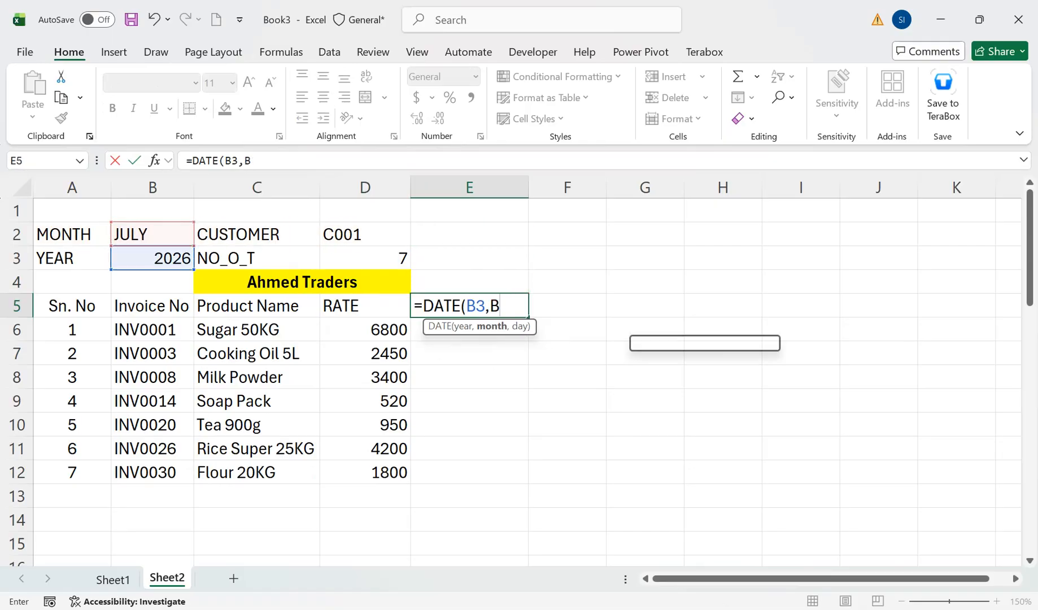
Complete the first date header formula in E5 as =DATE(B3,MONTH(1&B2),1)
{"action": "type", "text": "MONTH("}
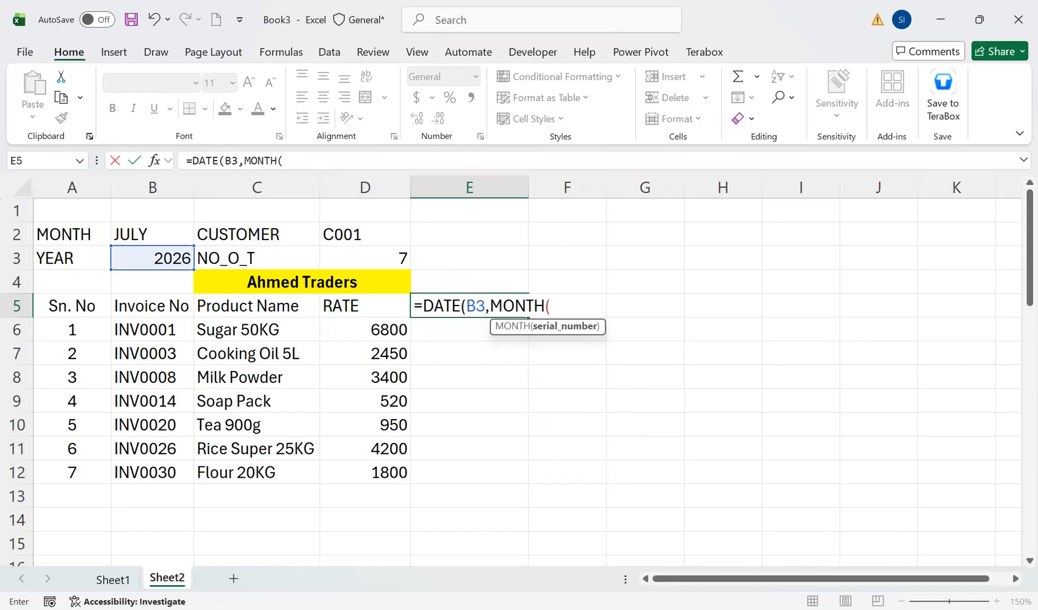
{"action": "type", "text": "1&"}
{"action": "left_click", "coordinate": [153, 235]}
{"action": "type", "text": ")"}
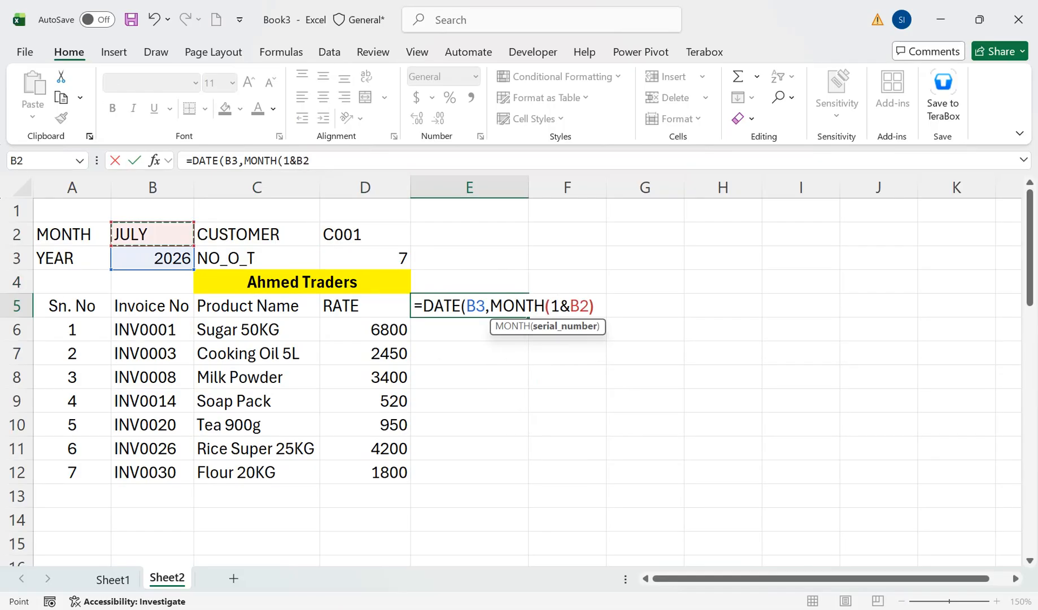
{"action": "type", "text": ",1"}
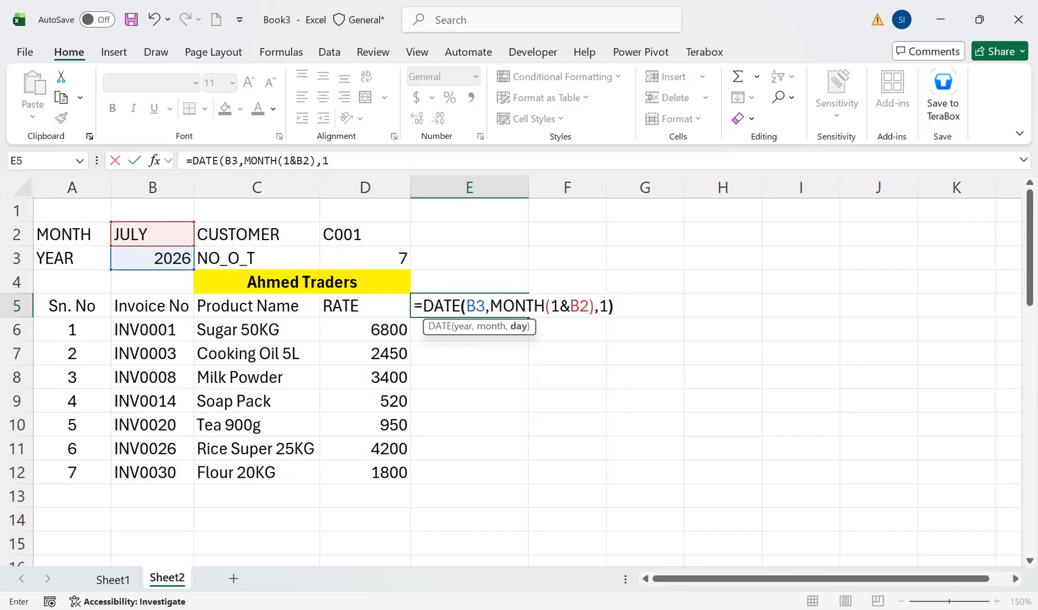
{"action": "type", "text": ")"}
{"action": "key", "text": "Return"}
{"action": "key", "text": "Up"}
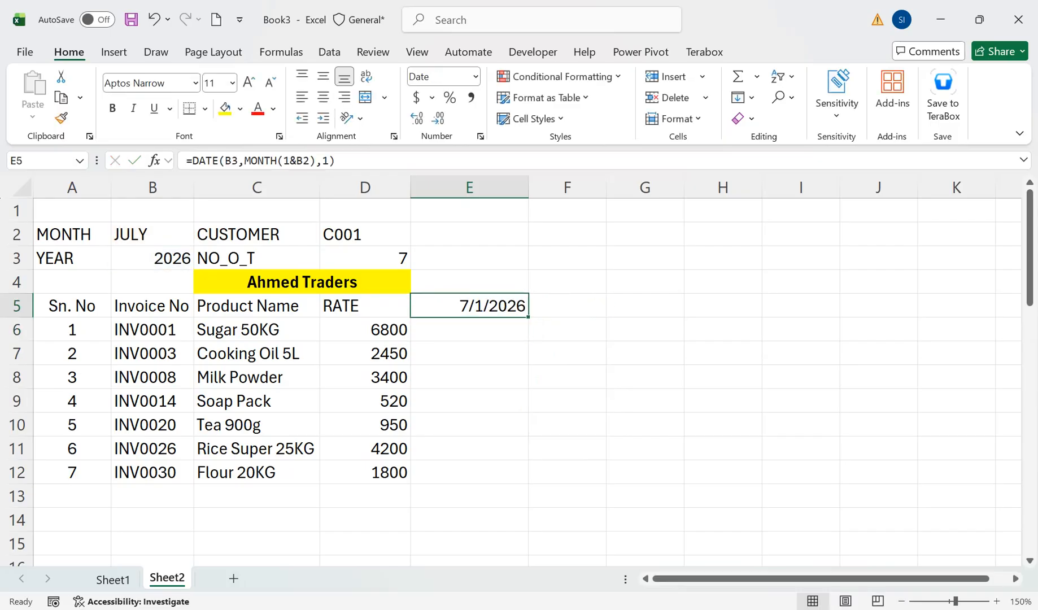
Calculate the following day's date header in F5 with =E5+1
{"action": "key", "text": "Right"}
{"action": "type", "text": "="}
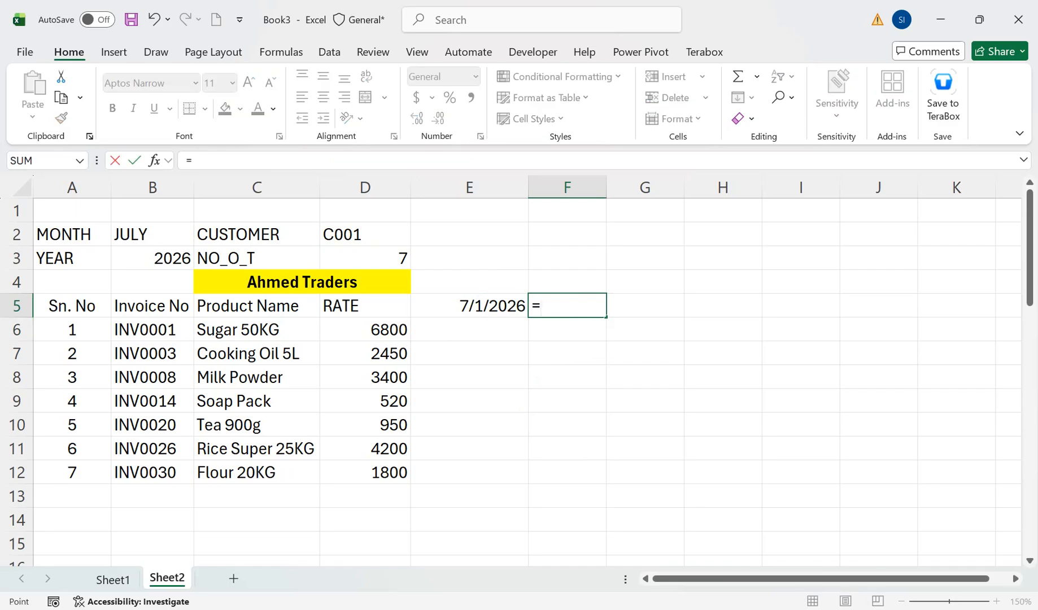
{"action": "key", "text": "Left"}
{"action": "type", "text": "+"}
{"action": "key", "text": "Return"}
{"action": "key", "text": "Up"}
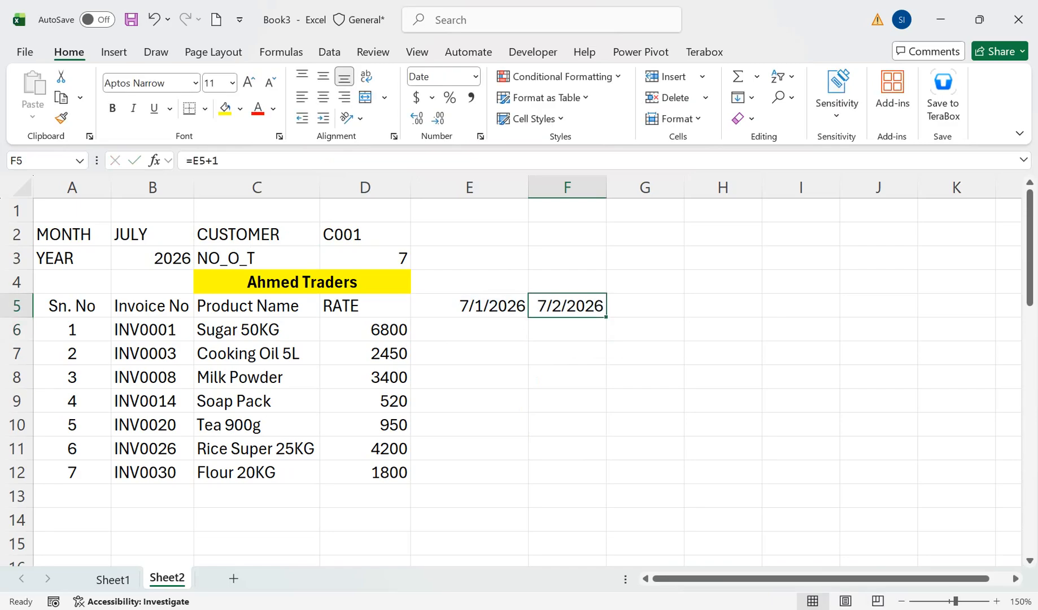
Wrap the F5 date formula in IFERROR and IF, testing whether E5+1 is greater than EOMONTH(E5,0)
{"action": "key", "text": "F2"}
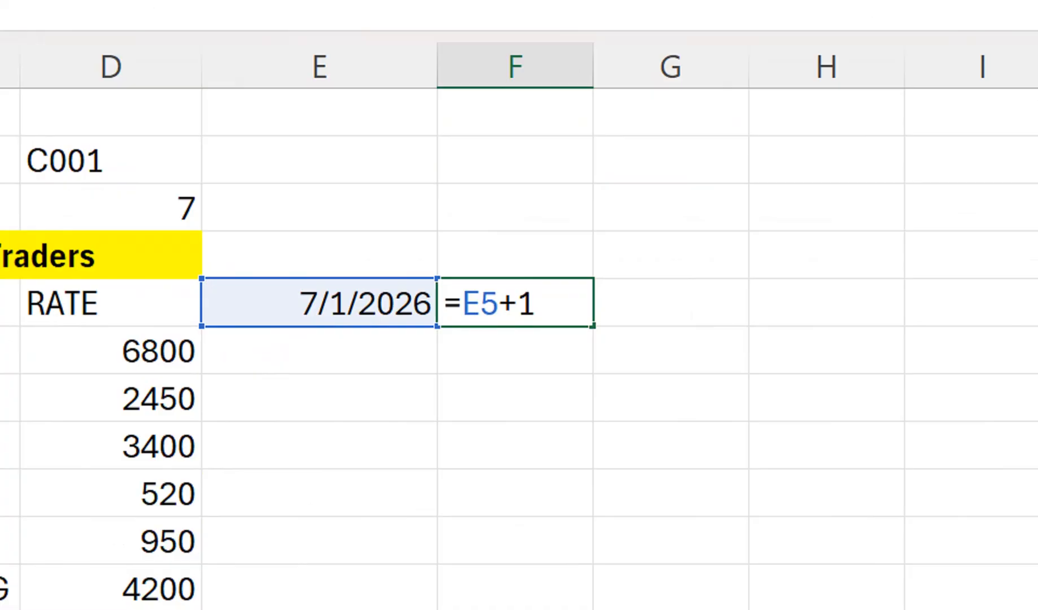
{"action": "left_click", "coordinate": [541, 306]}
{"action": "type", "text": "IF"}
{"action": "key", "text": "Down"}
{"action": "key", "text": "Tab"}
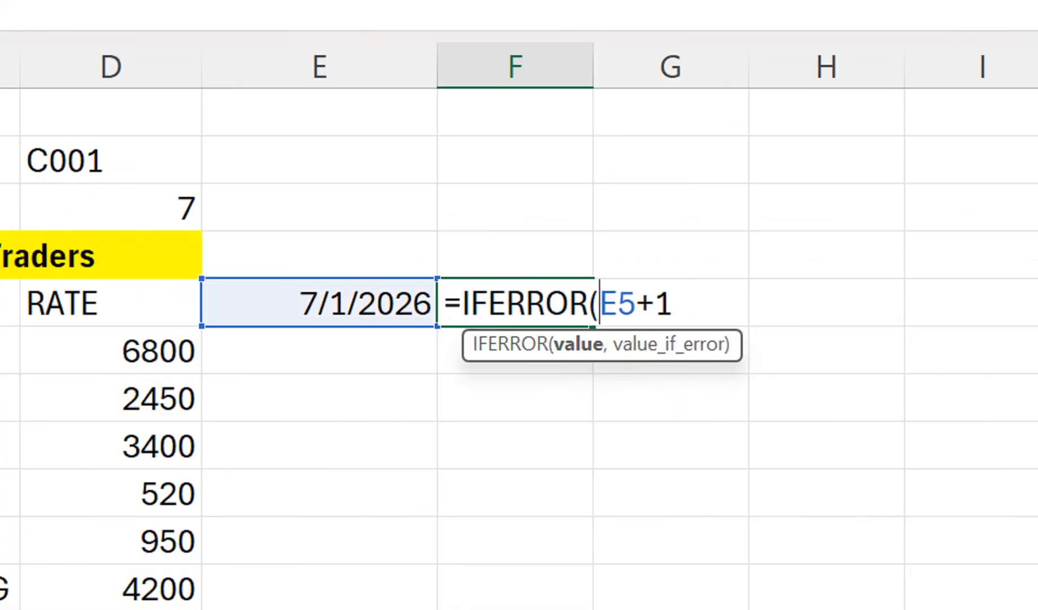
{"action": "type", "text": "IF"}
{"action": "key", "text": "Tab"}
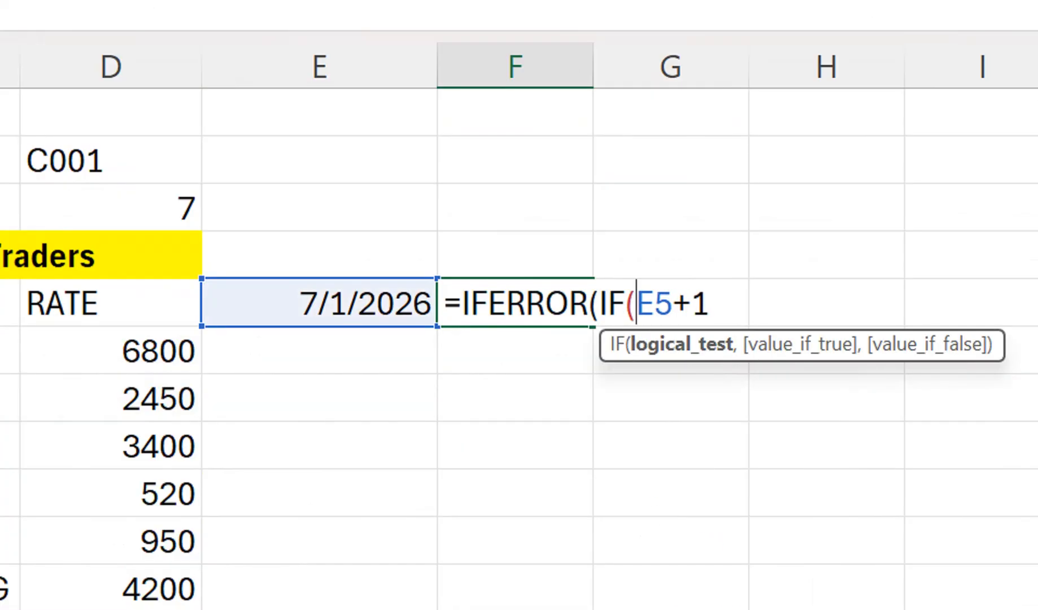
{"action": "type", "text": ">EOM"}
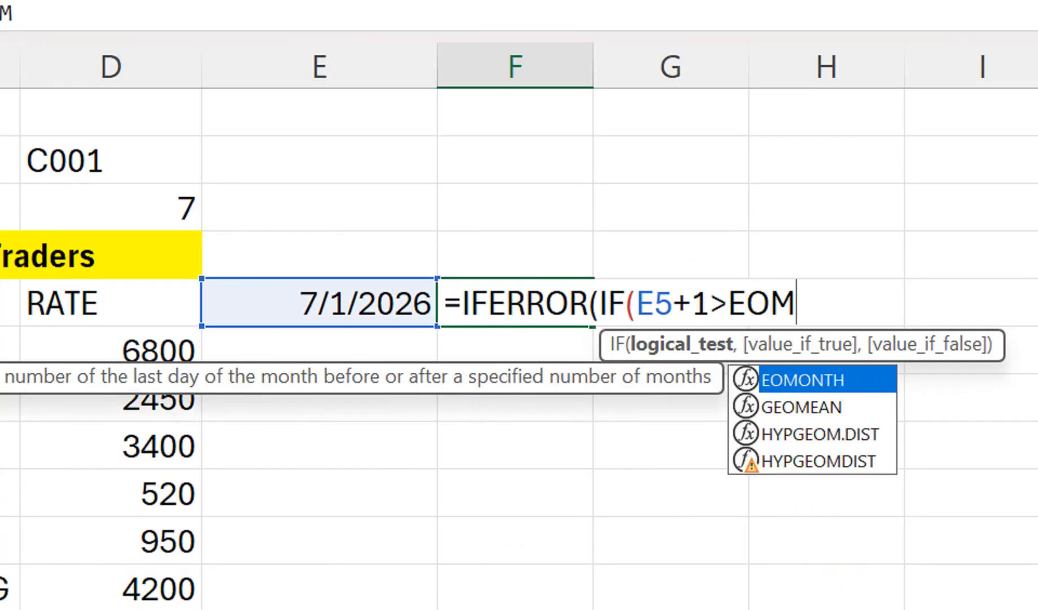
{"action": "key", "text": "Tab"}
{"action": "key", "text": "Left"}
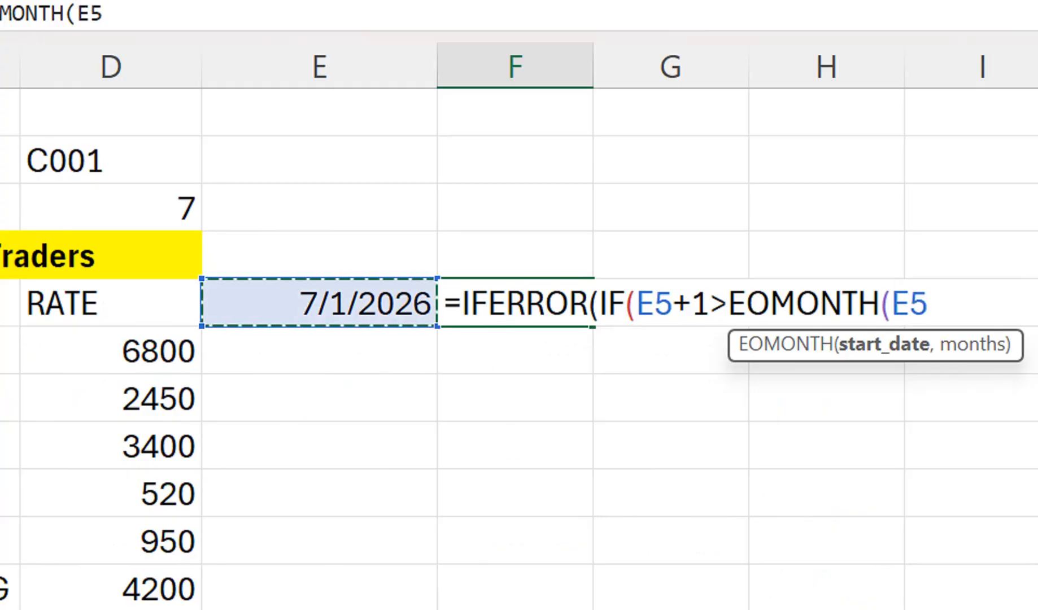
{"action": "type", "text": ",0),"}
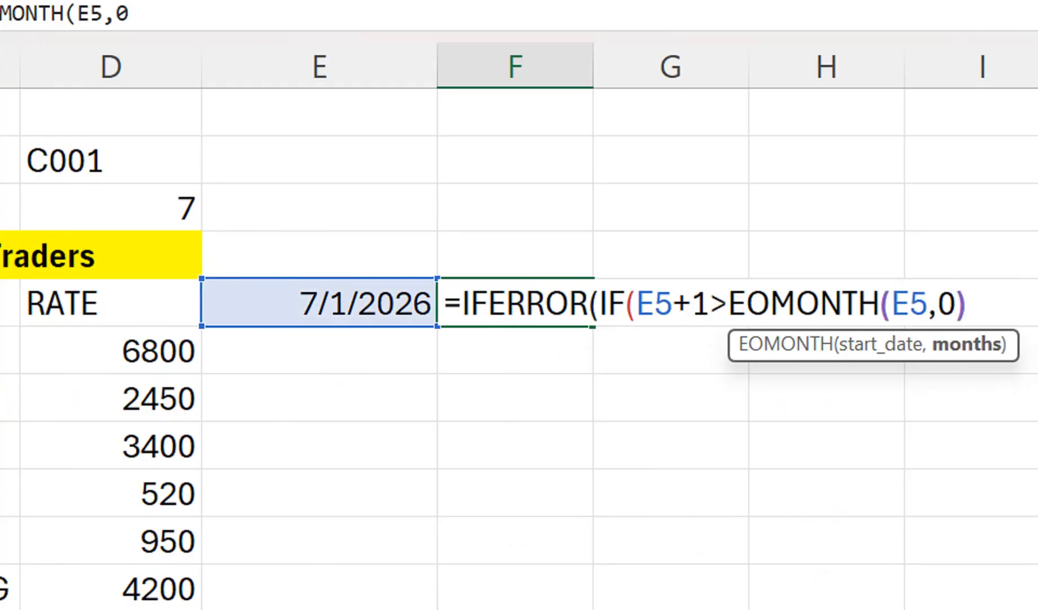
Complete the F5 formula with "" as the IF true result, E5+1 as the false result, and "" as the IFERROR fallback
{"action": "type", "text": "''"}
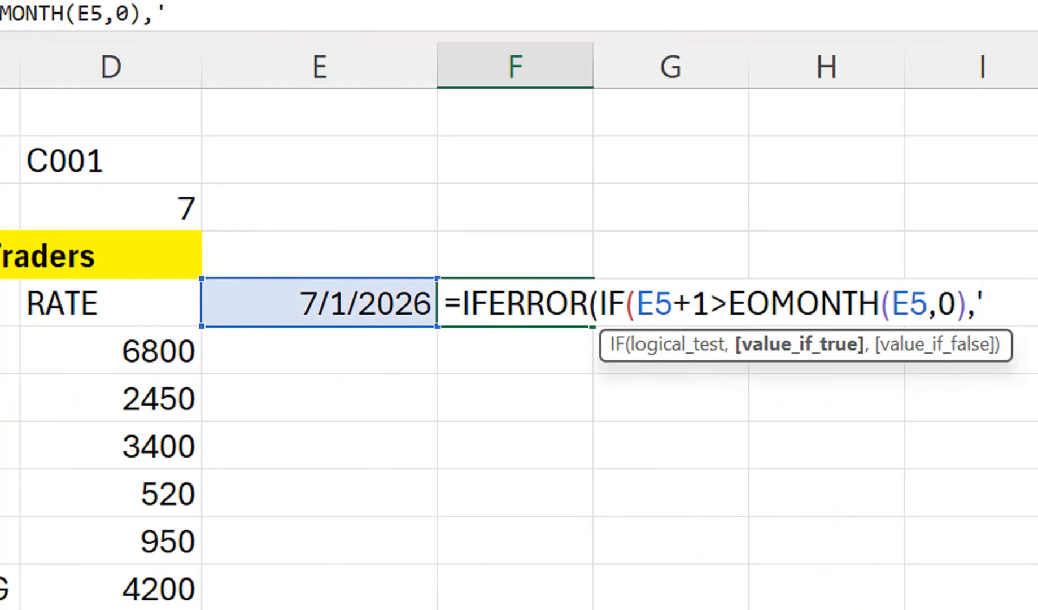
{"action": "key", "text": "BackSpace"}
{"action": "type", "text": "\"\""}
{"action": "key", "text": "BackSpace"}
{"action": "key", "text": "BackSpace"}
{"action": "key", "text": "BackSpace"}
{"action": "type", "text": "\"\","}
{"action": "key", "text": "Left"}
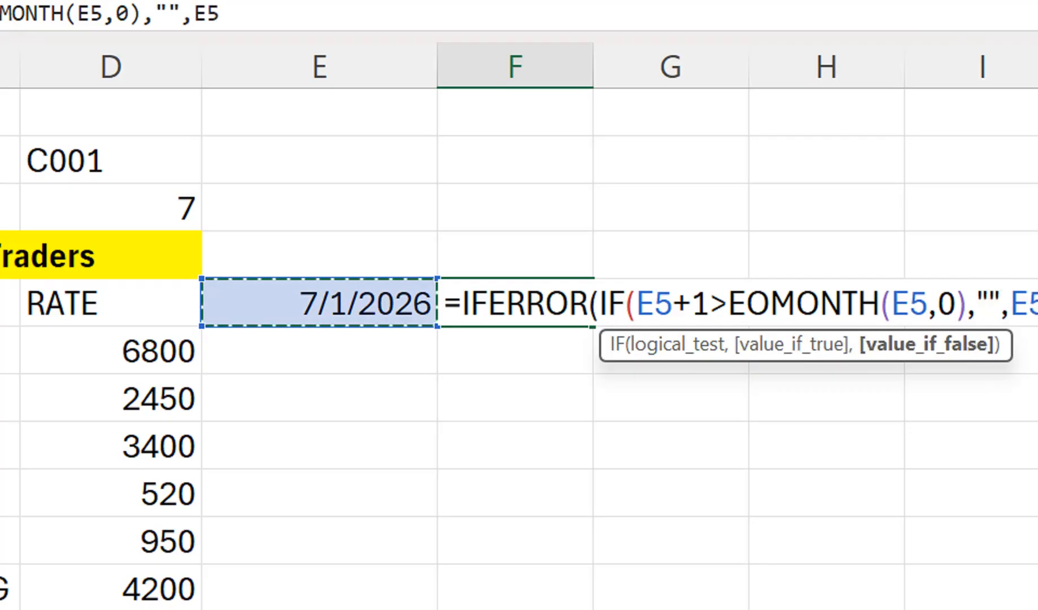
{"action": "type", "text": "+"}
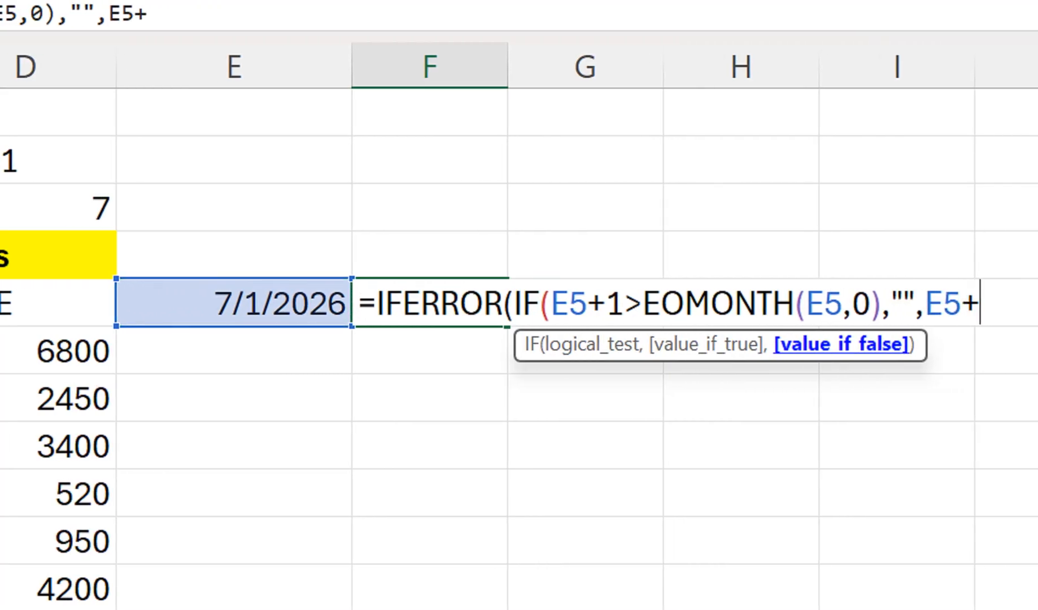
{"action": "type", "text": "1)"}
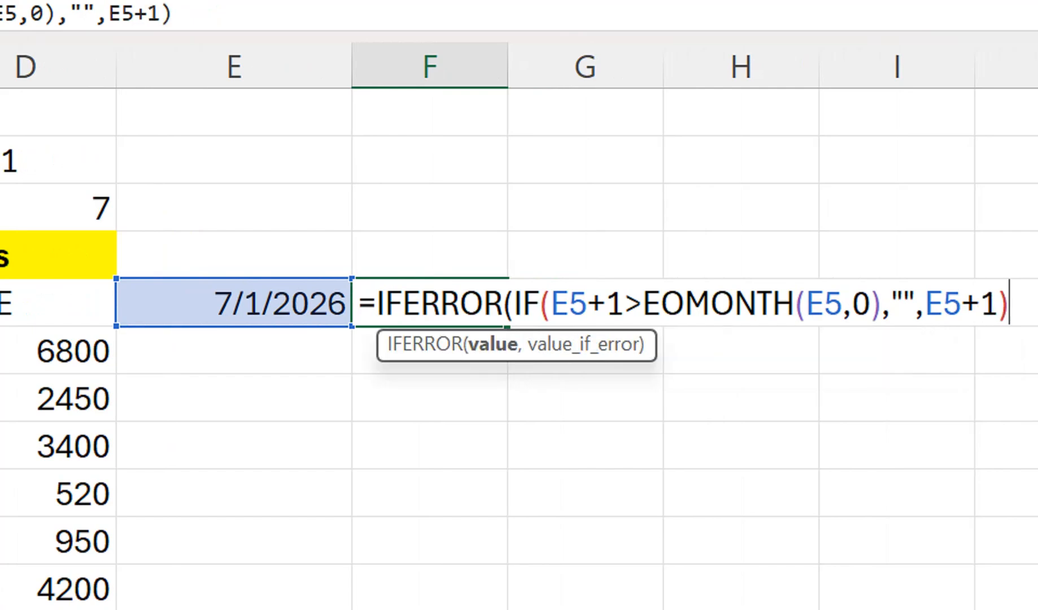
{"action": "type", "text": ",\""}
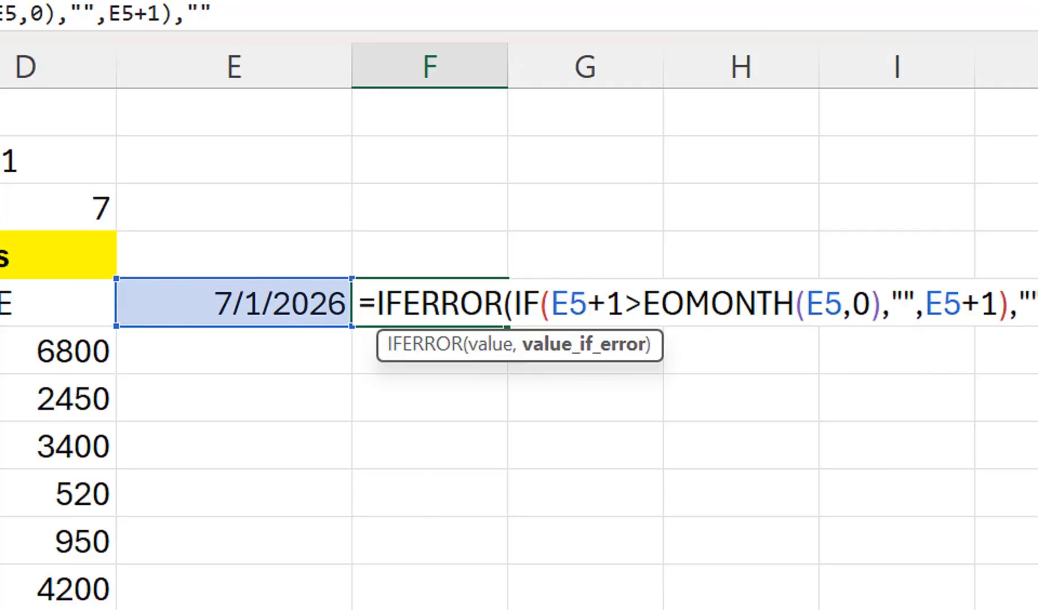
{"action": "type", "text": "\")"}
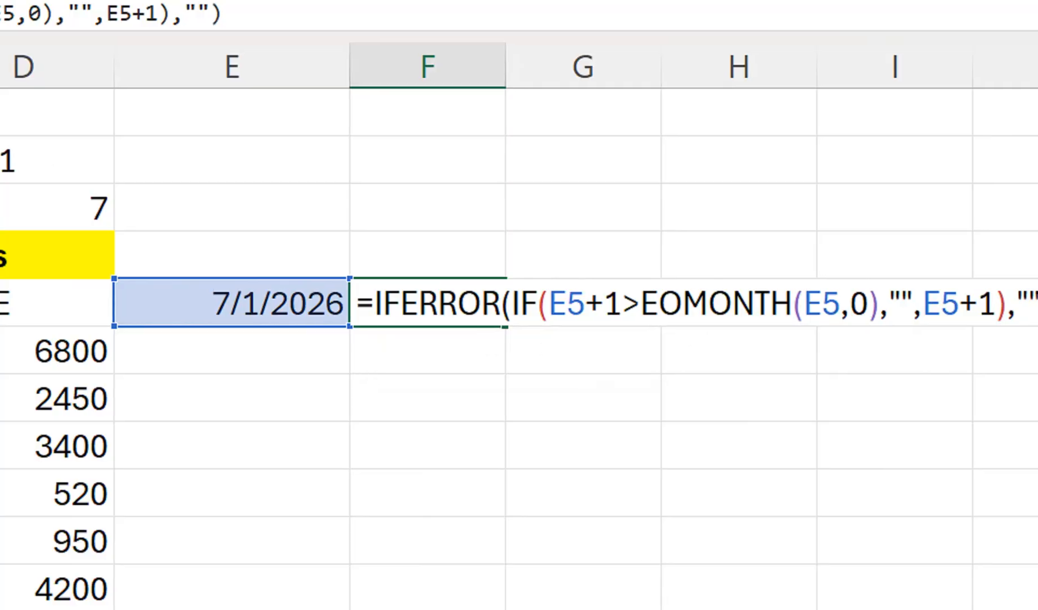
Make the EOMONTH start date in the F5 formula absolute as $E$5 and commit the formula
{"action": "left_click", "coordinate": [569, 303]}
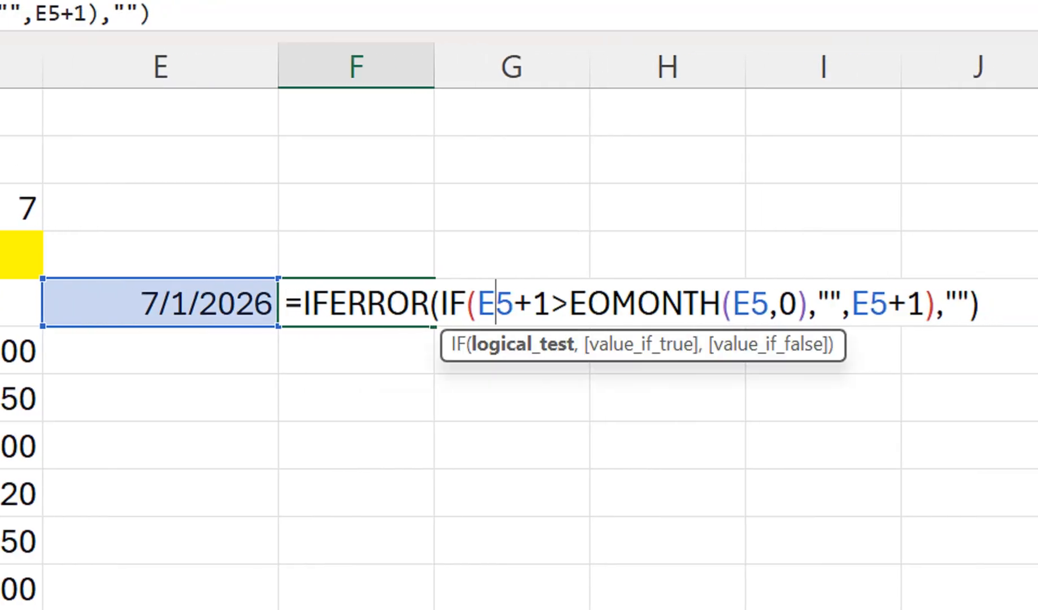
{"action": "left_click", "coordinate": [751, 303]}
{"action": "key", "text": "F4"}
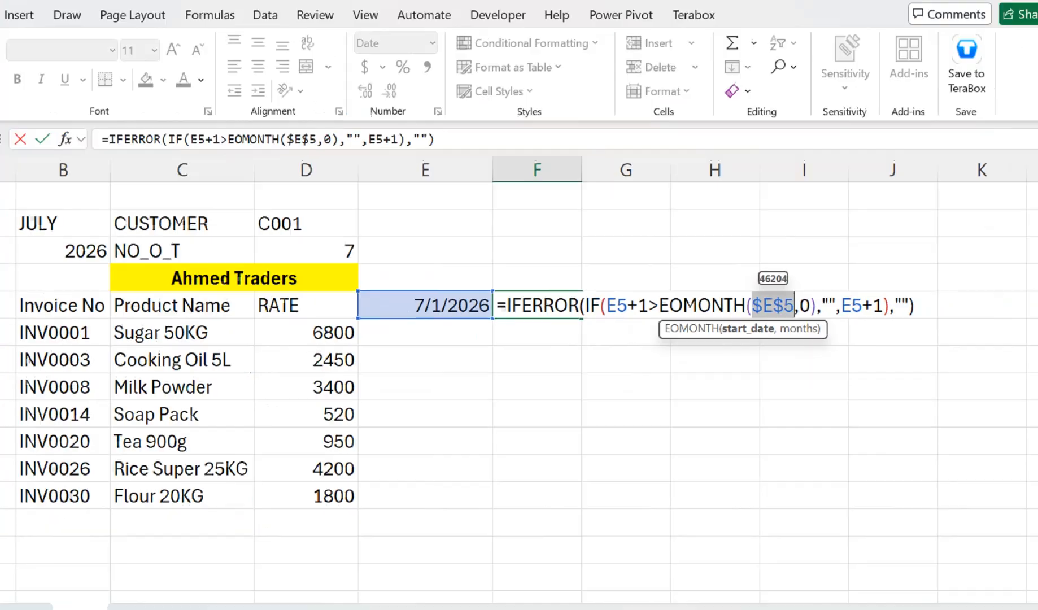
{"action": "key", "text": "Return"}
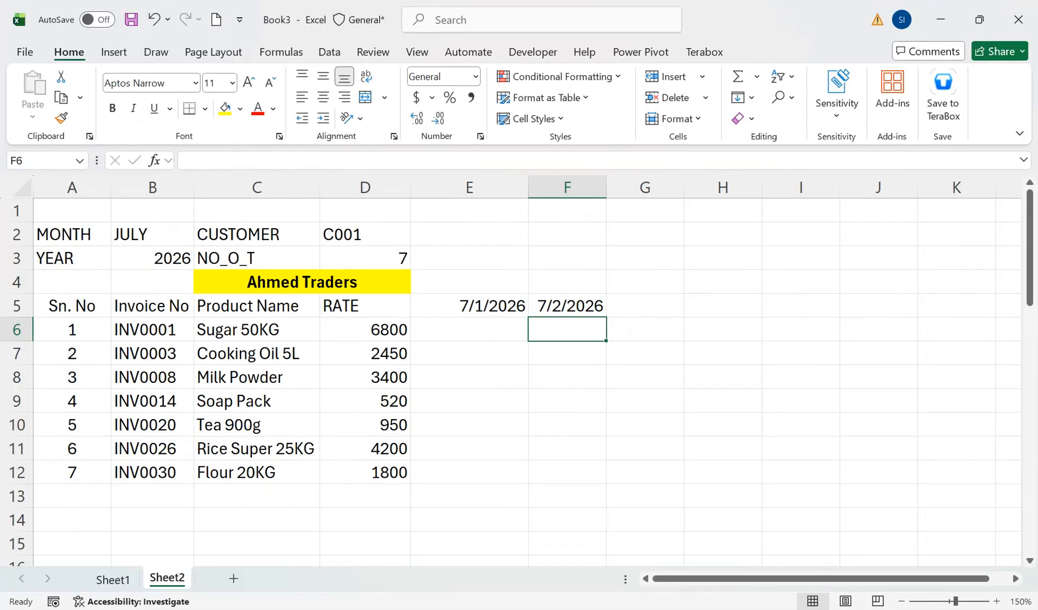
{"action": "left_click", "coordinate": [567, 305]}
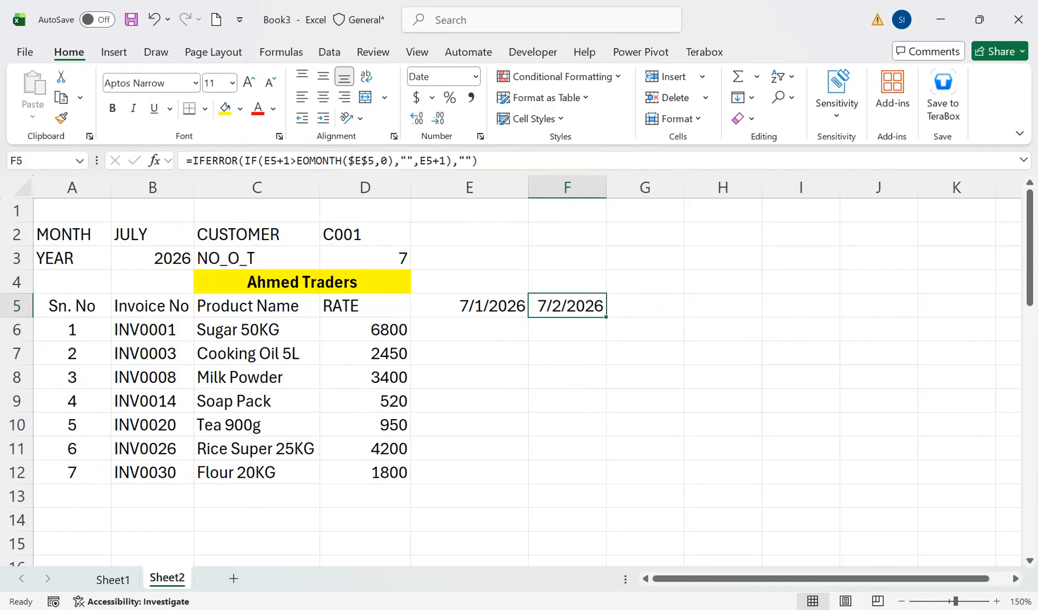
{"action": "left_click", "coordinate": [469, 305]}
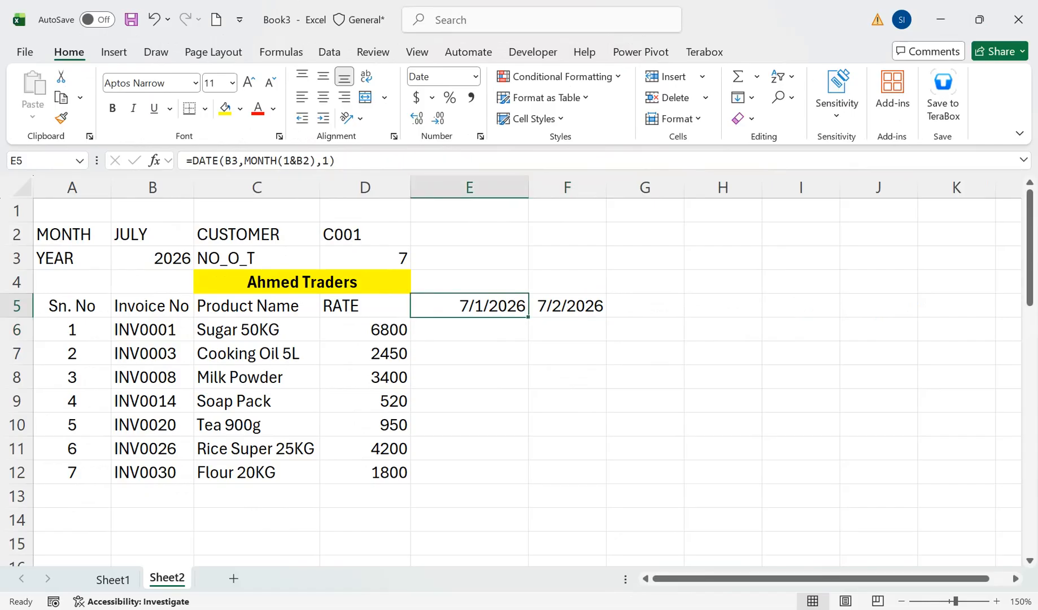
{"action": "key", "text": "Left"}
{"action": "key", "text": "shift+Left"}
{"action": "key", "text": "shift+Left"}
{"action": "key", "text": "shift+Left"}
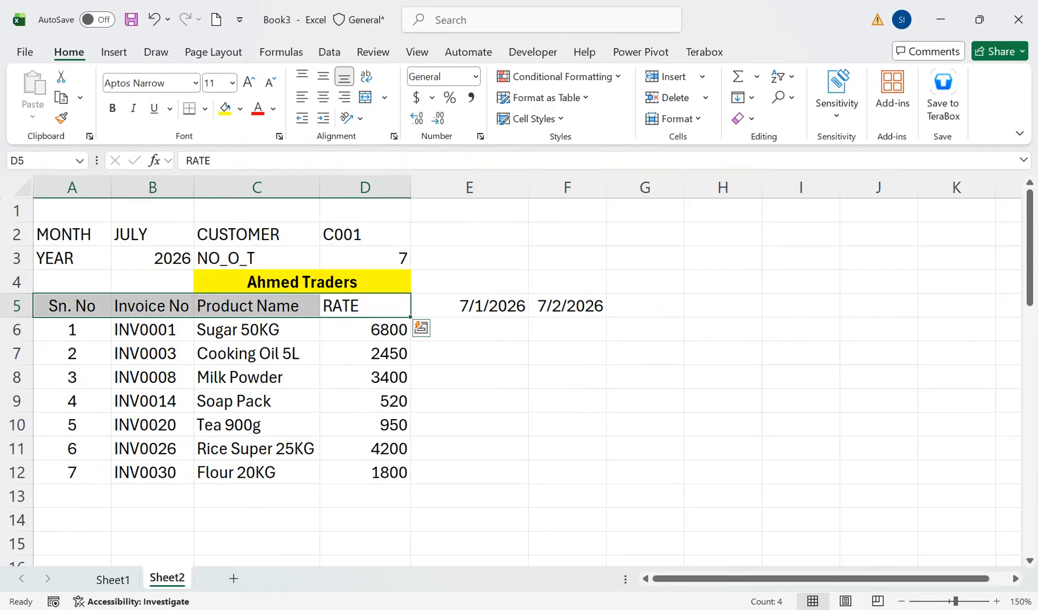
Apply the custom number format DD to the date headers in E5:F5
{"action": "left_click_drag", "start_coordinate": [469, 306], "coordinate": [567, 305]}
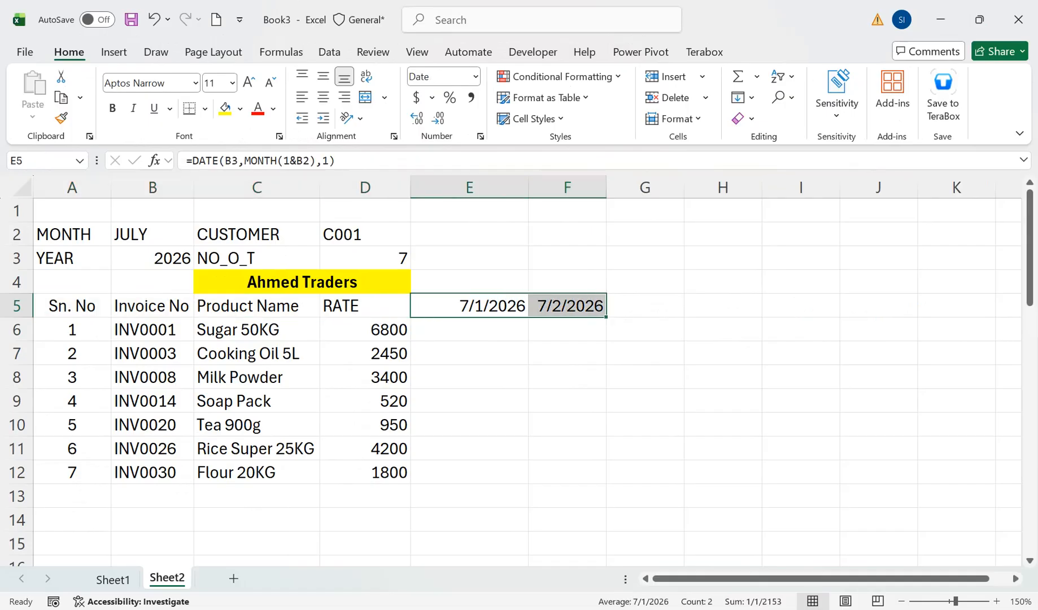
{"action": "key", "text": "ctrl+1"}
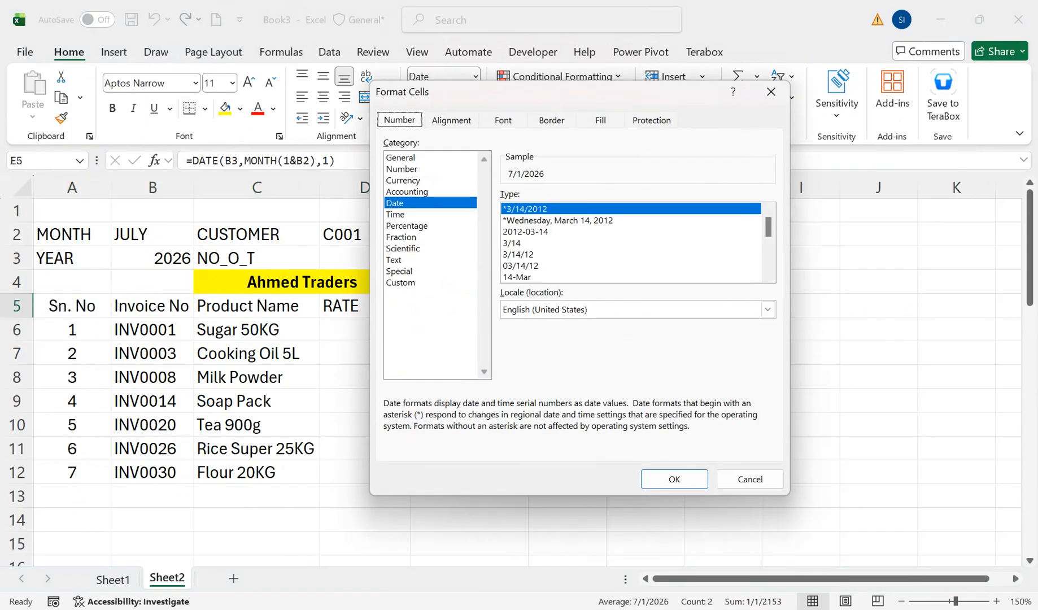
{"action": "left_click", "coordinate": [401, 282]}
{"action": "key", "text": "Tab"}
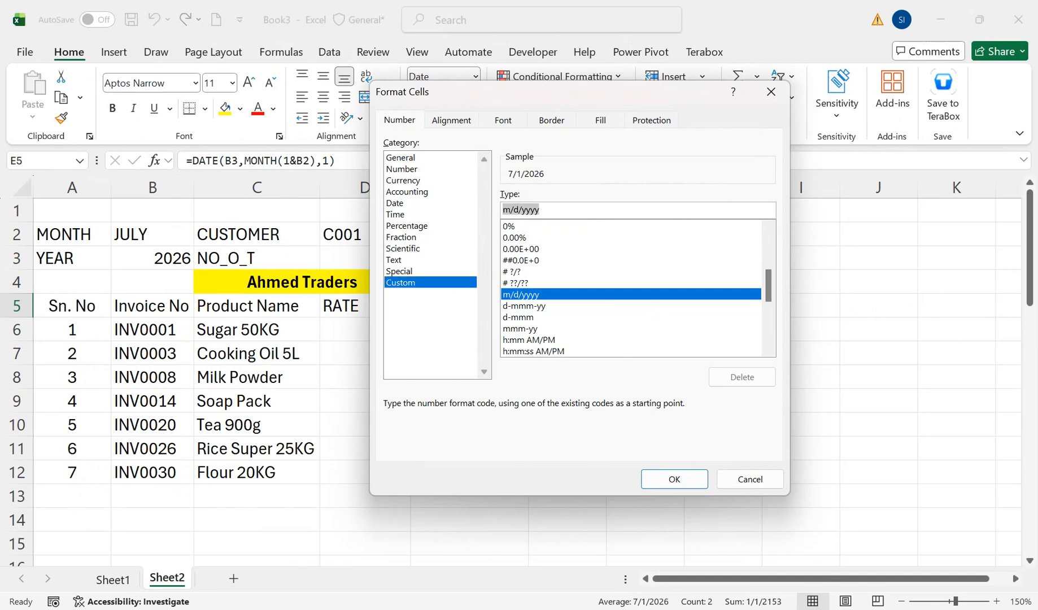
{"action": "type", "text": "!"}
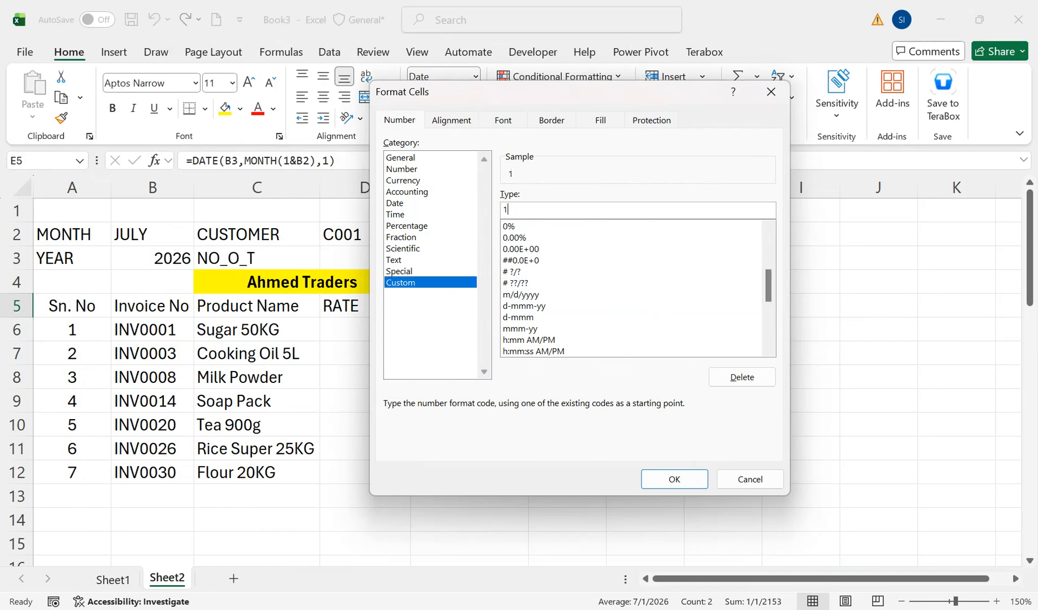
{"action": "key", "text": "BackSpace"}
{"action": "type", "text": "DD"}
{"action": "key", "text": "Return"}
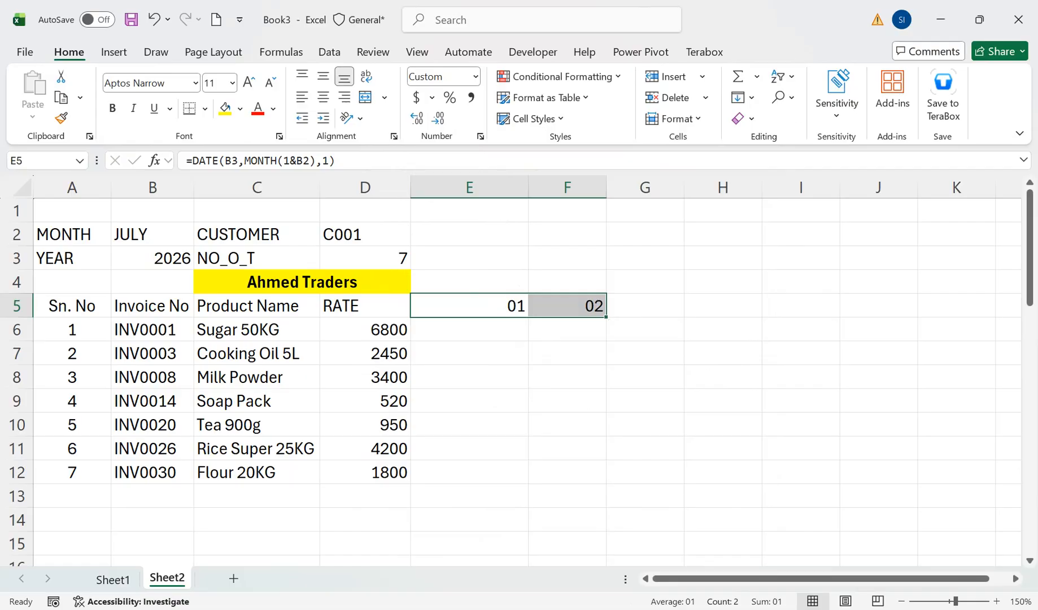
Narrow columns E and F to fit their two-digit day headers
{"action": "left_click", "coordinate": [152, 258]}
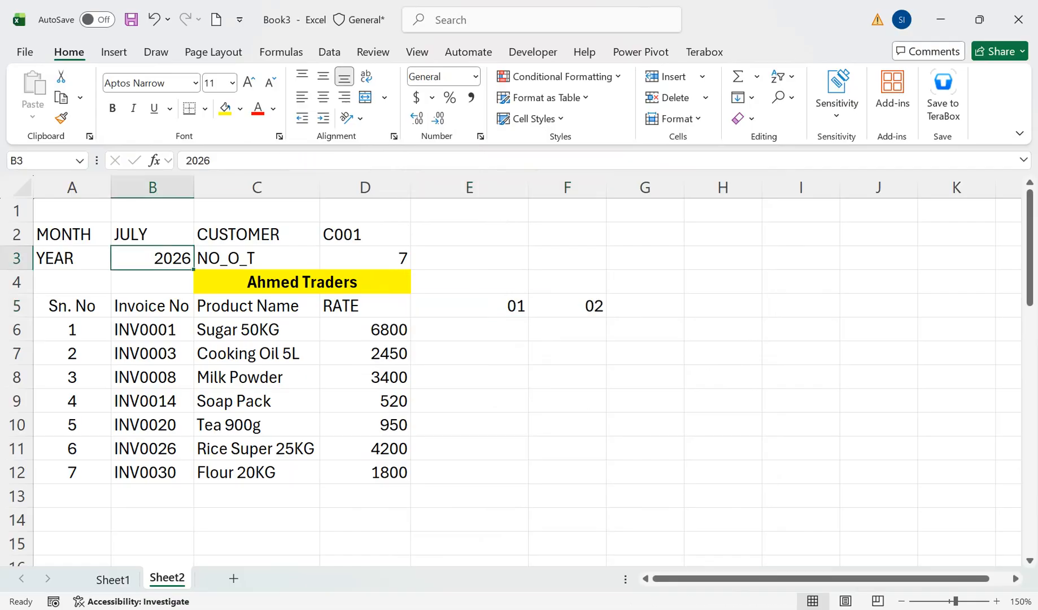
{"action": "left_click", "coordinate": [469, 305]}
{"action": "left_click_drag", "start_coordinate": [529, 186], "coordinate": [437, 187]}
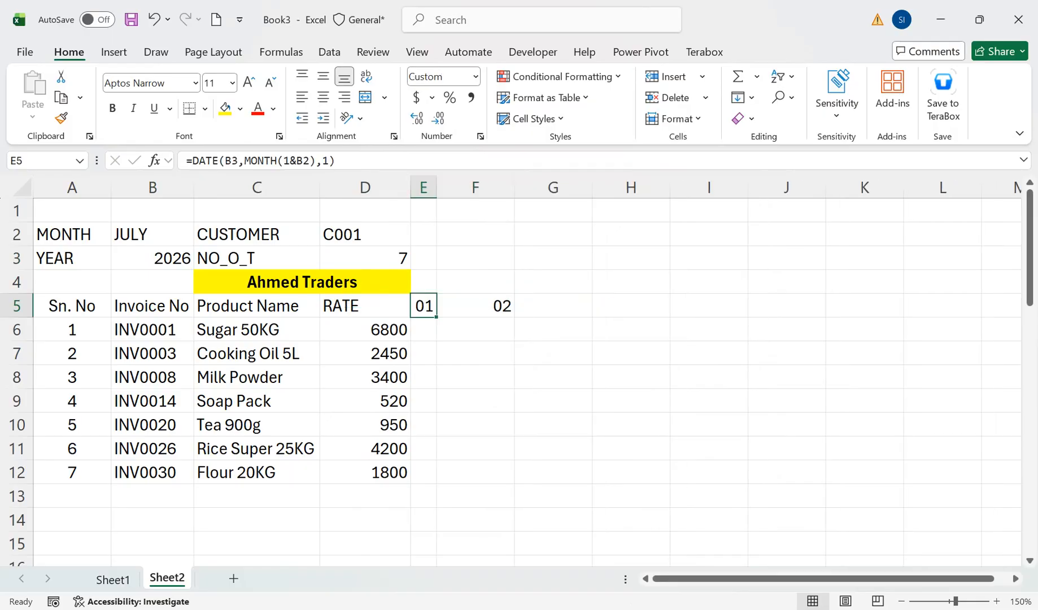
{"action": "double_click", "coordinate": [514, 187]}
{"action": "key", "text": "shift+Right"}
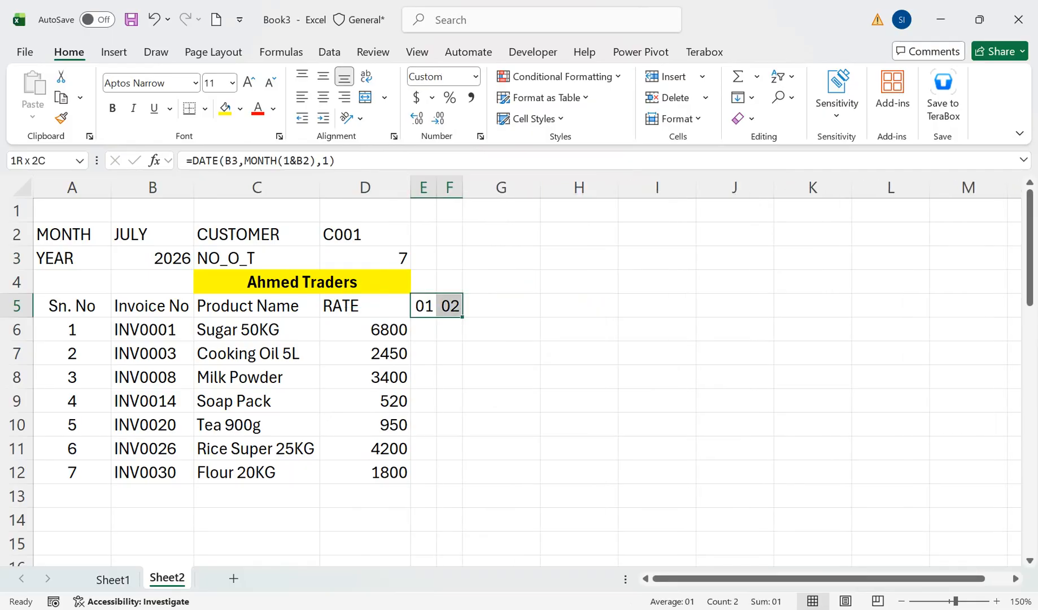
Fill the F5 day header formula across row 5 through column AS
{"action": "left_click", "coordinate": [450, 306]}
{"action": "left_click_drag", "start_coordinate": [462, 318], "coordinate": [869, 311]}
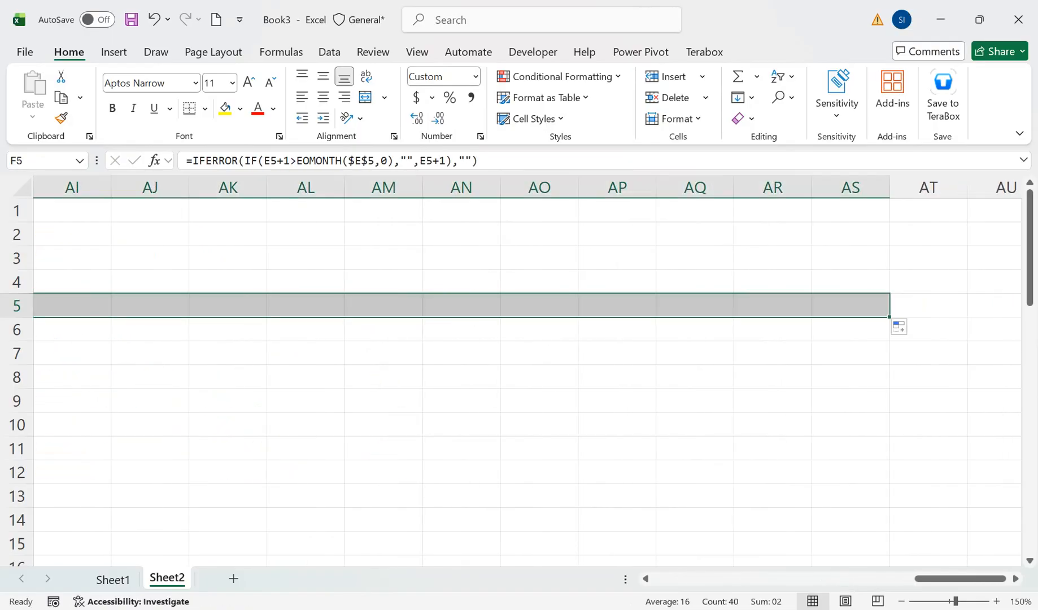
{"action": "left_click_drag", "start_coordinate": [150, 305], "coordinate": [954, 401]}
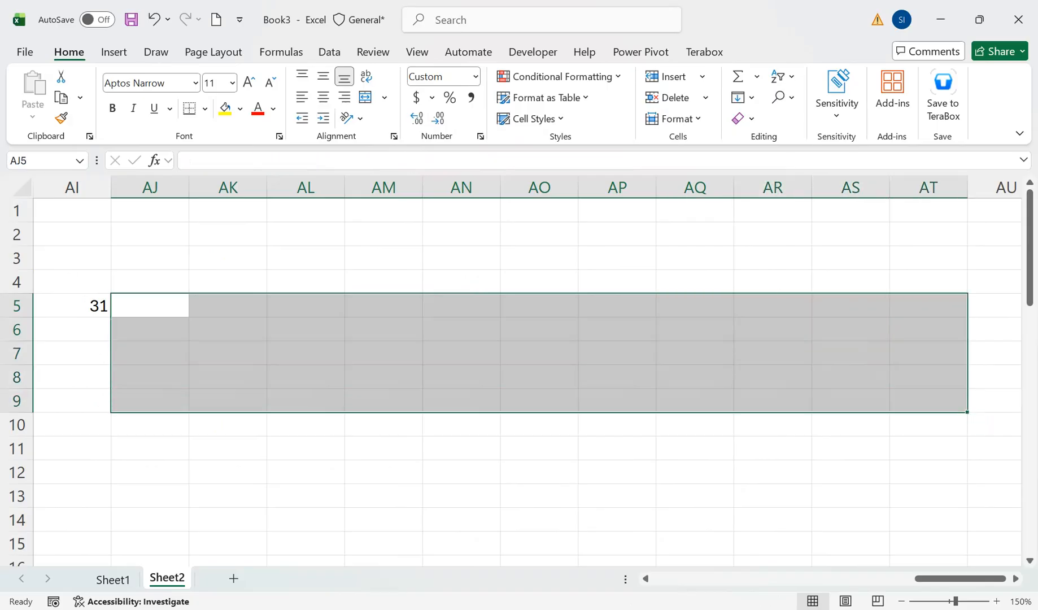
Autofit the widths of columns E through AI to their day headers
{"action": "left_click", "coordinate": [72, 305]}
{"action": "left_click_drag", "start_coordinate": [71, 187], "coordinate": [424, 188]}
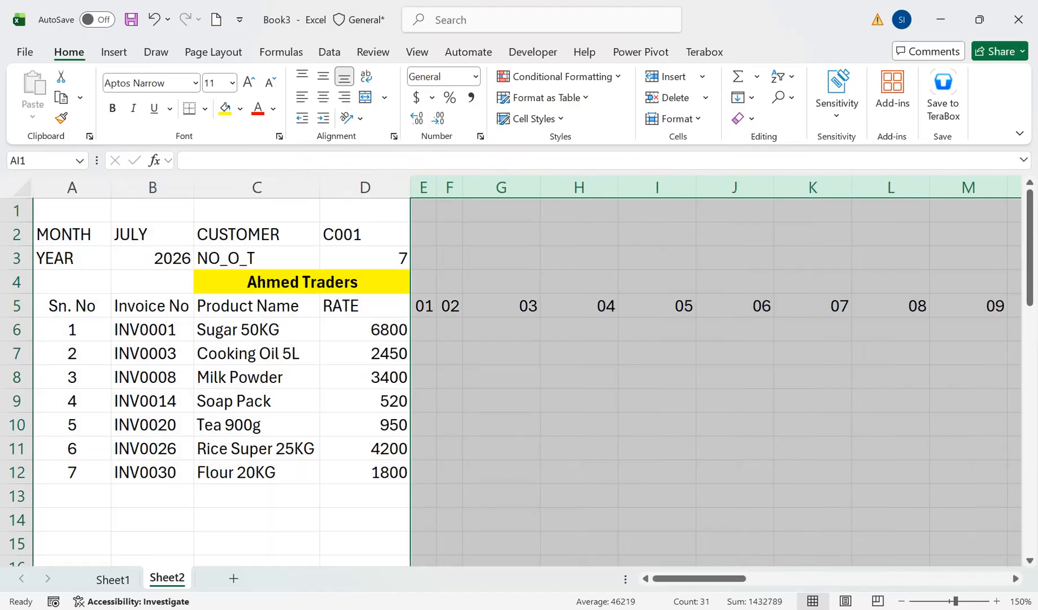
{"action": "left_click", "coordinate": [501, 187]}
{"action": "left_click_drag", "start_coordinate": [501, 187], "coordinate": [892, 187]}
{"action": "double_click", "coordinate": [889, 188]}
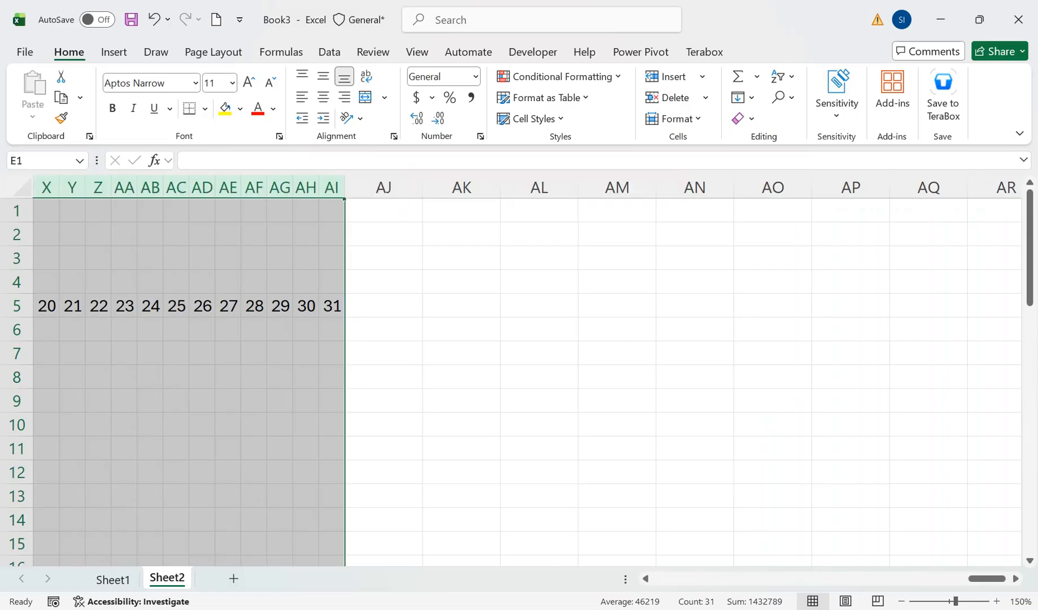
{"action": "left_click_drag", "start_coordinate": [332, 306], "coordinate": [446, 449]}
Start a SUMIFS formula in E6 with Sheet1's Qty column, $F:$F, as the absolute sum range
{"action": "left_click", "coordinate": [423, 330]}
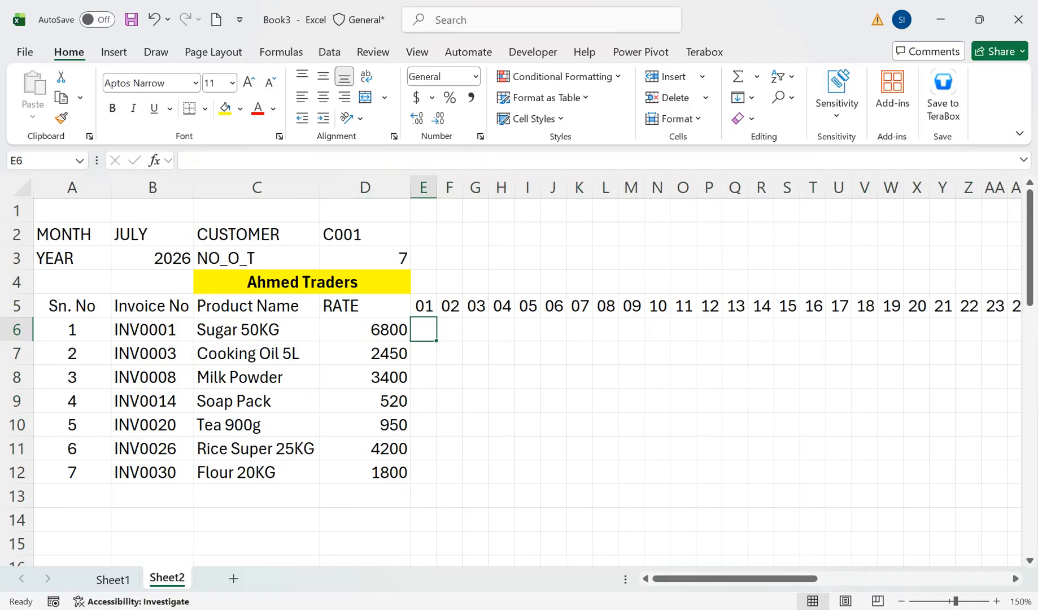
{"action": "type", "text": "=SUMIFS("}
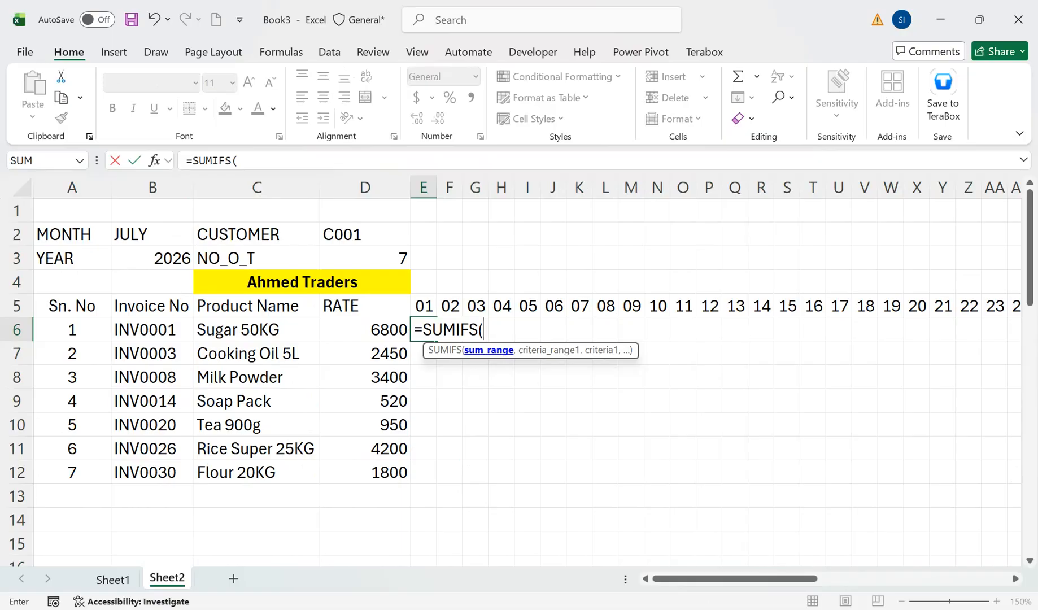
{"action": "left_click", "coordinate": [113, 578]}
{"action": "left_click", "coordinate": [398, 183]}
{"action": "key", "text": "F4"}
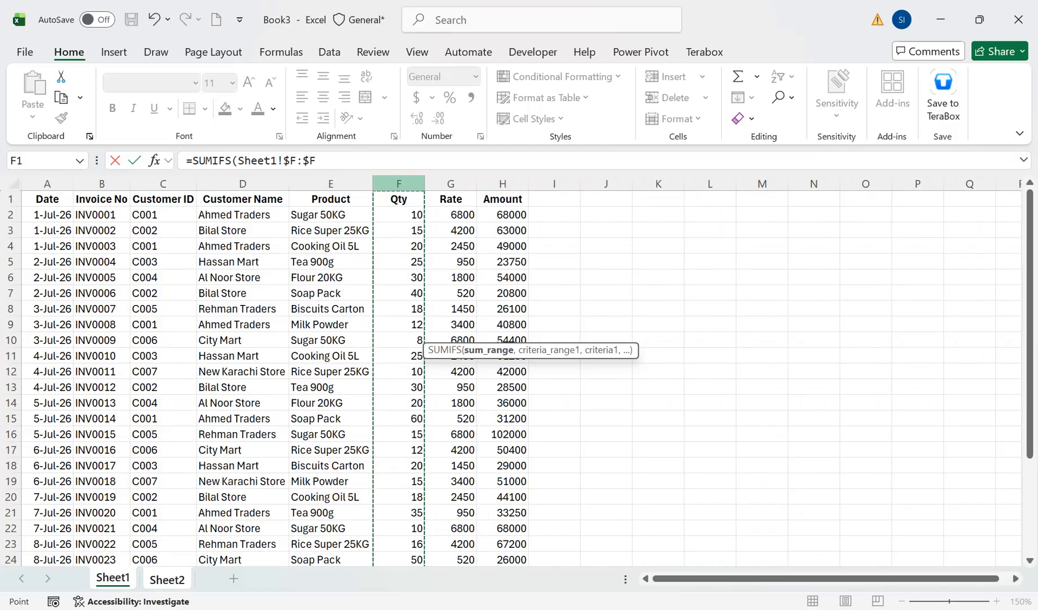
{"action": "type", "text": ","}
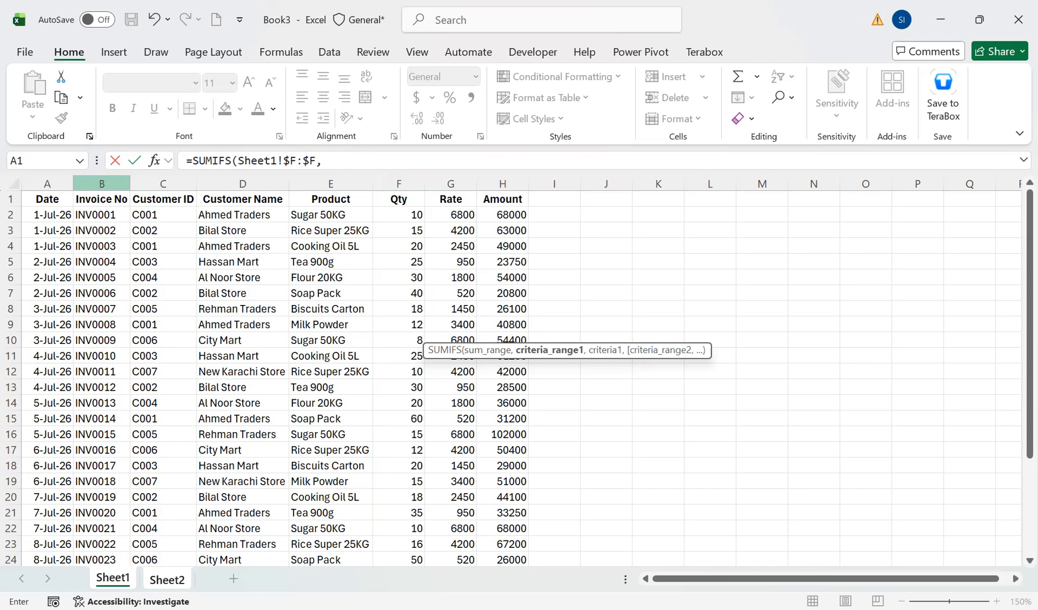
Add the first criteria pair to the SUMIFS: Sheet1's invoice column $B:$B matched to Sheet2!$B6 with the column locked
{"action": "left_click", "coordinate": [102, 183]}
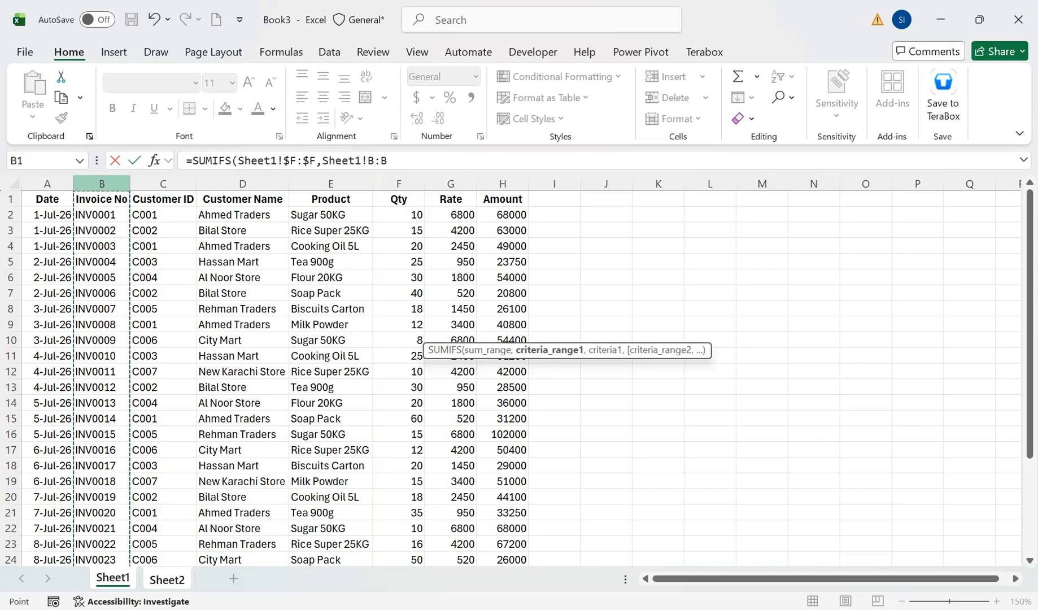
{"action": "key", "text": "F4"}
{"action": "type", "text": ","}
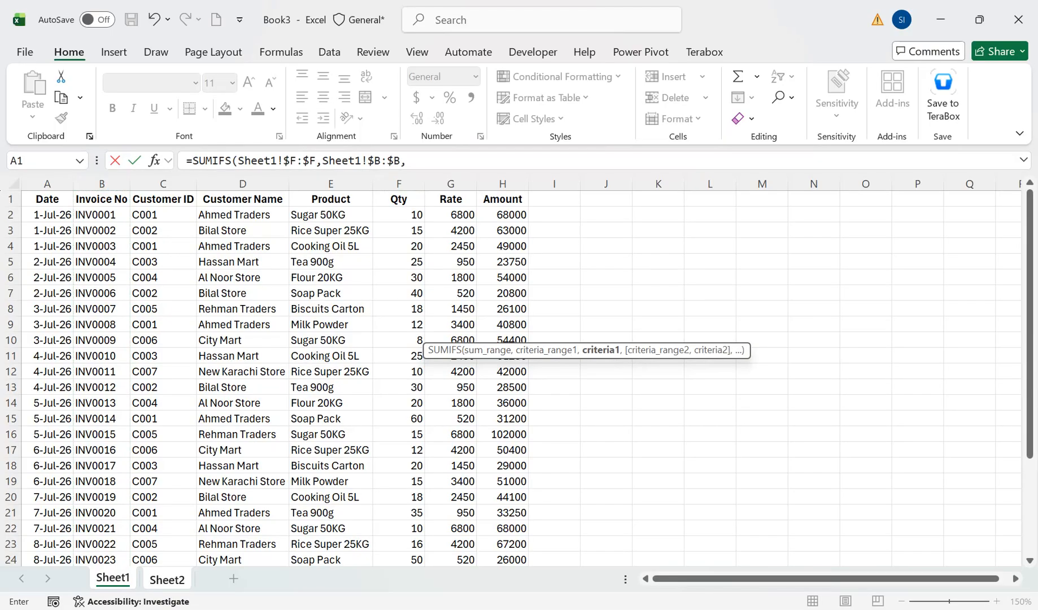
{"action": "left_click", "coordinate": [168, 580]}
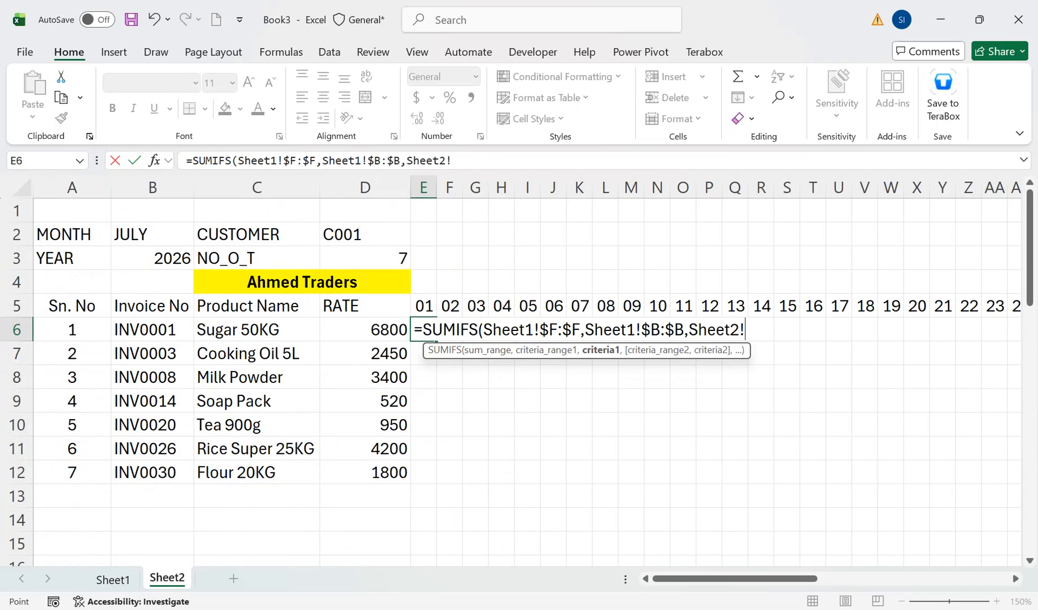
{"action": "left_click", "coordinate": [152, 330]}
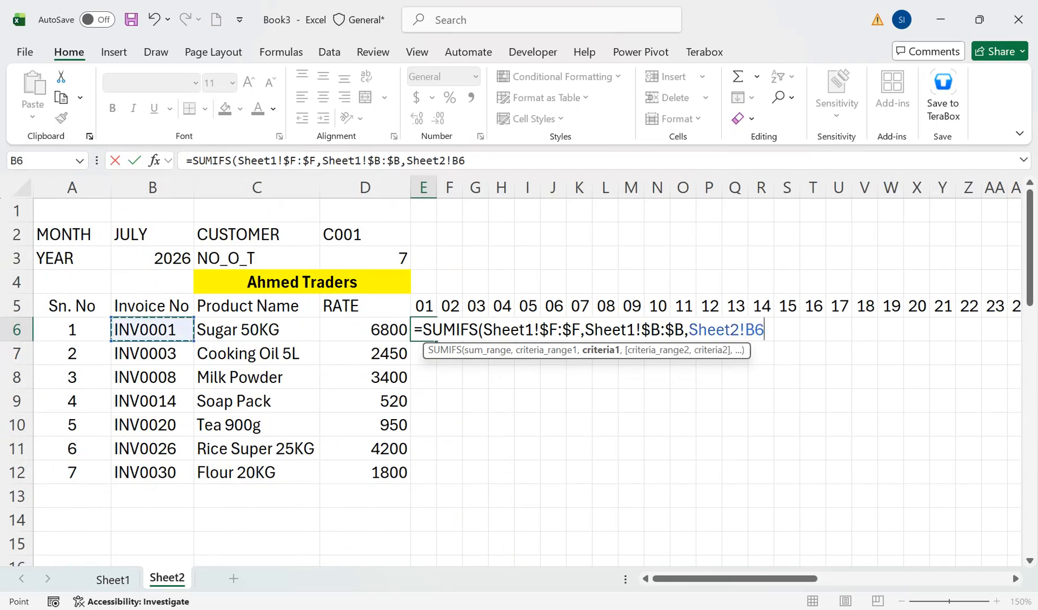
{"action": "key", "text": "F4"}
{"action": "key", "text": "F4"}
{"action": "key", "text": "F4"}
{"action": "type", "text": ","}
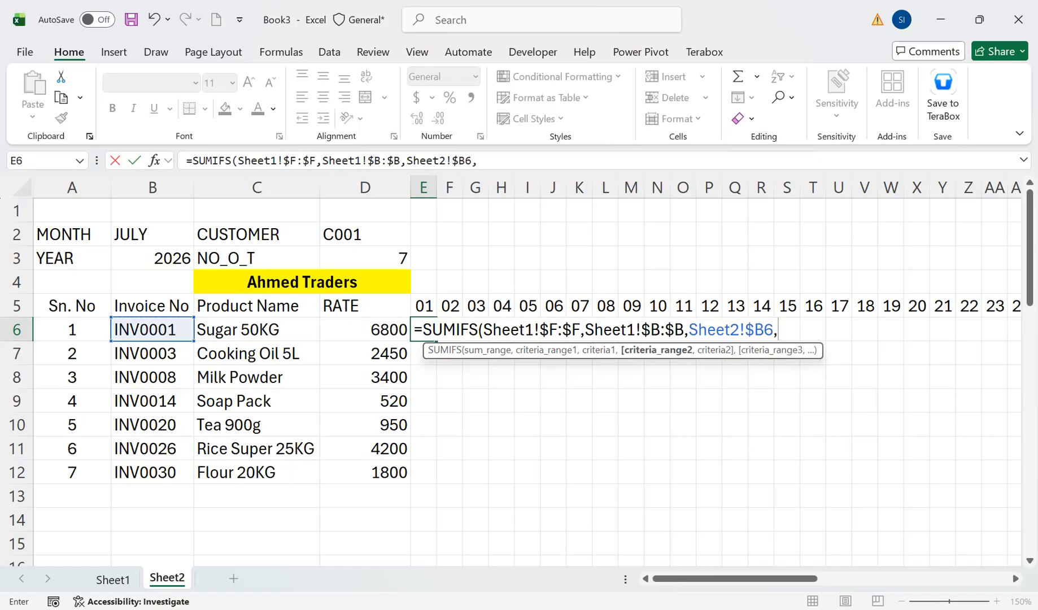
Finish the E6 SUMIFS with Sheet1's date column $A:$A matched to the day header Sheet2!E$5
{"action": "key", "text": "ctrl+Page_Up"}
{"action": "left_click", "coordinate": [47, 184]}
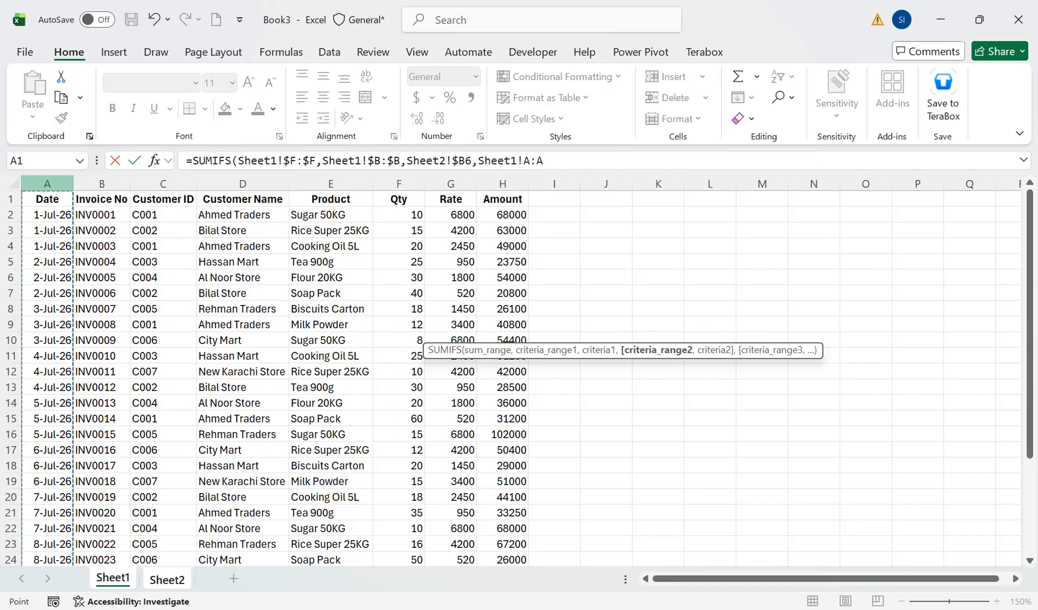
{"action": "key", "text": "F4"}
{"action": "type", "text": ","}
{"action": "left_click", "coordinate": [167, 580]}
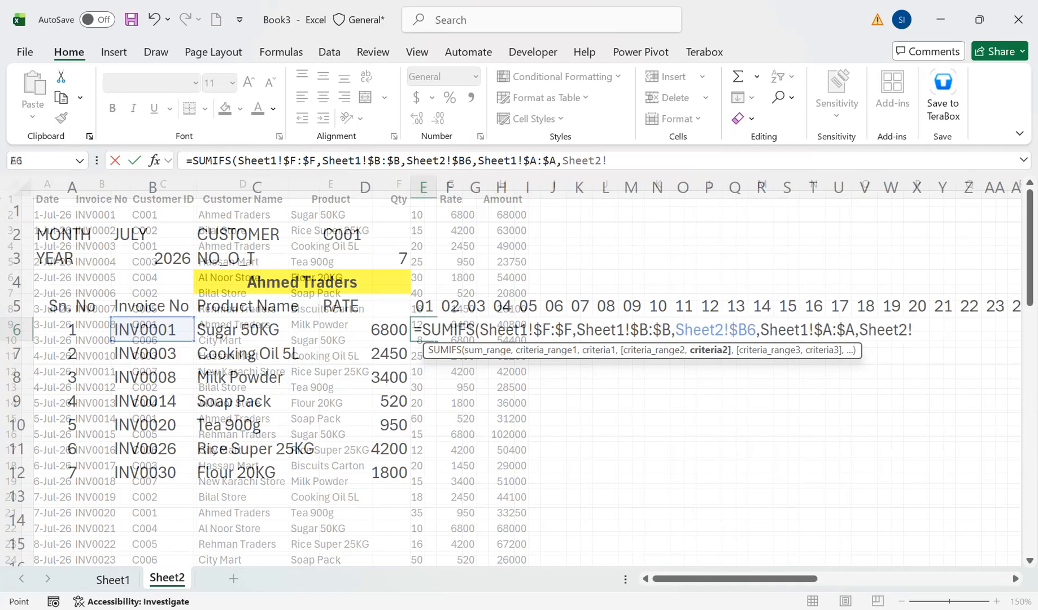
{"action": "left_click", "coordinate": [423, 305]}
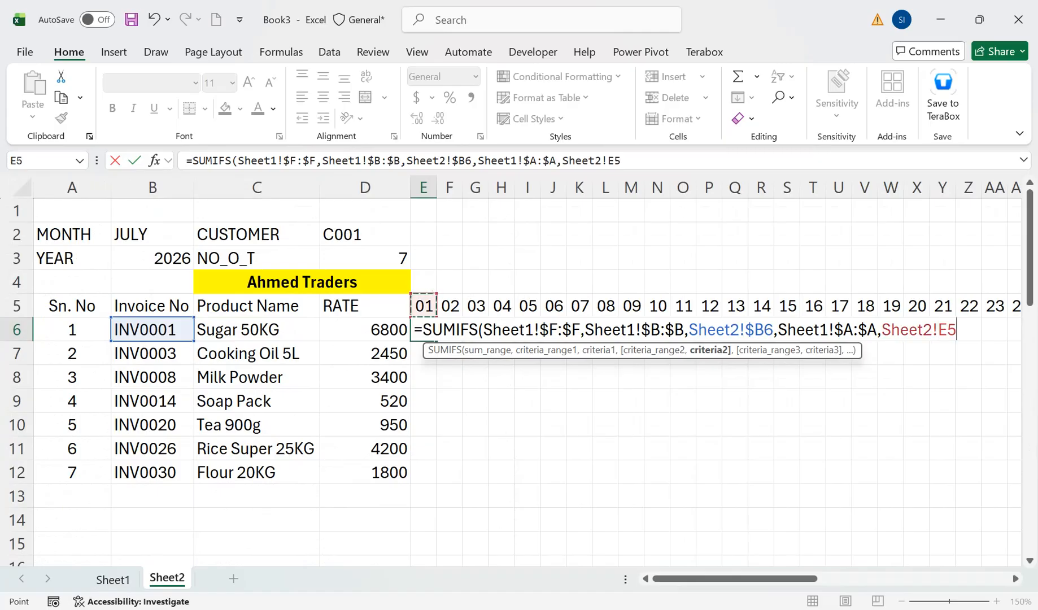
{"action": "key", "text": "F4"}
{"action": "key", "text": "F4"}
{"action": "type", "text": ")"}
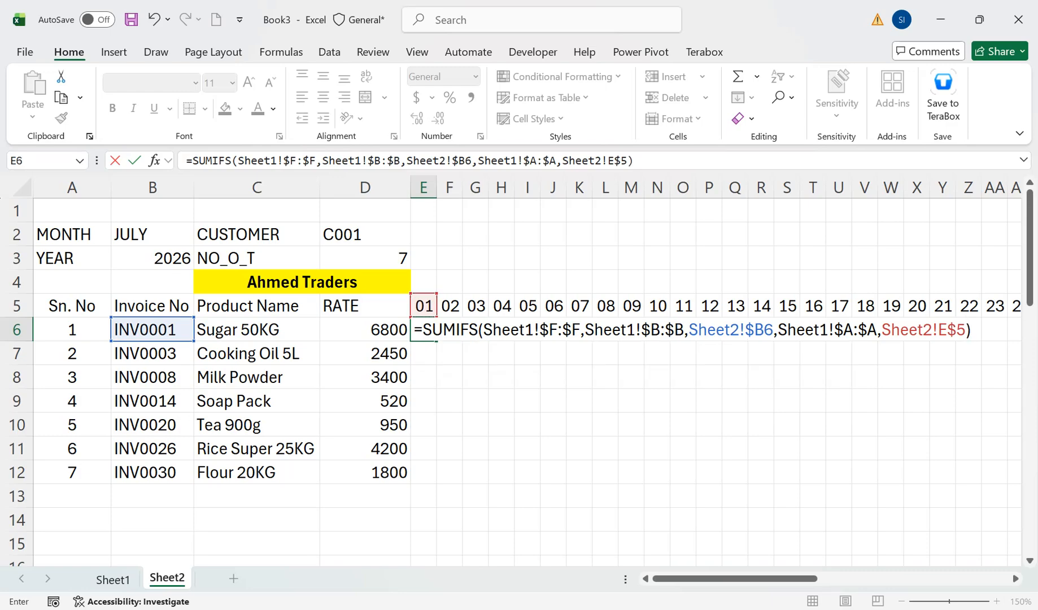
{"action": "key", "text": "Return"}
{"action": "key", "text": "Up"}
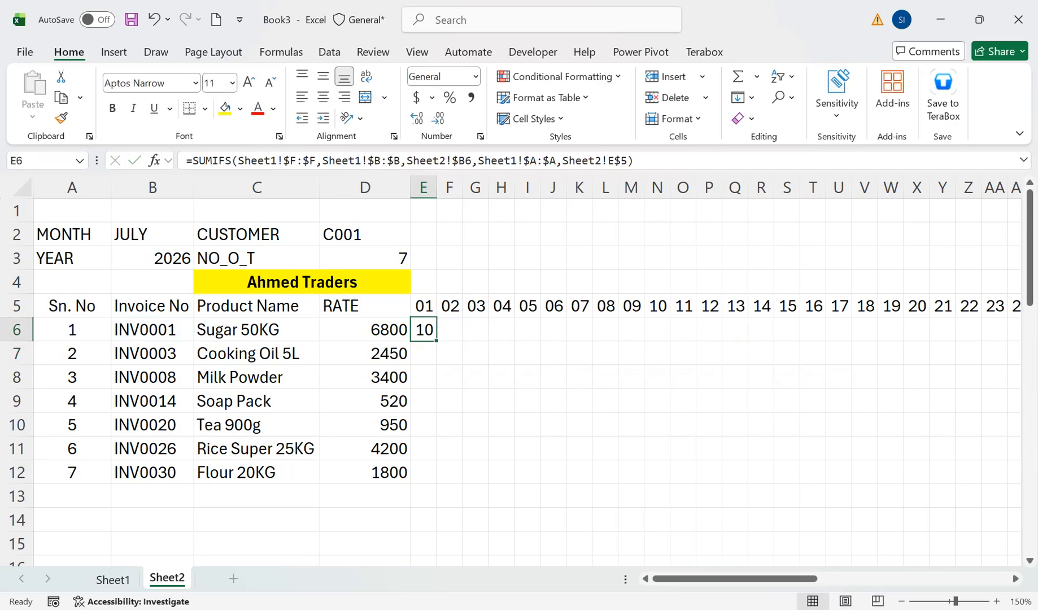
Fill the E6 quantity formula down to E12 for all listed invoices
{"action": "key", "text": "Left"}
{"action": "key", "text": "Left"}
{"action": "key", "text": "shift+Right"}
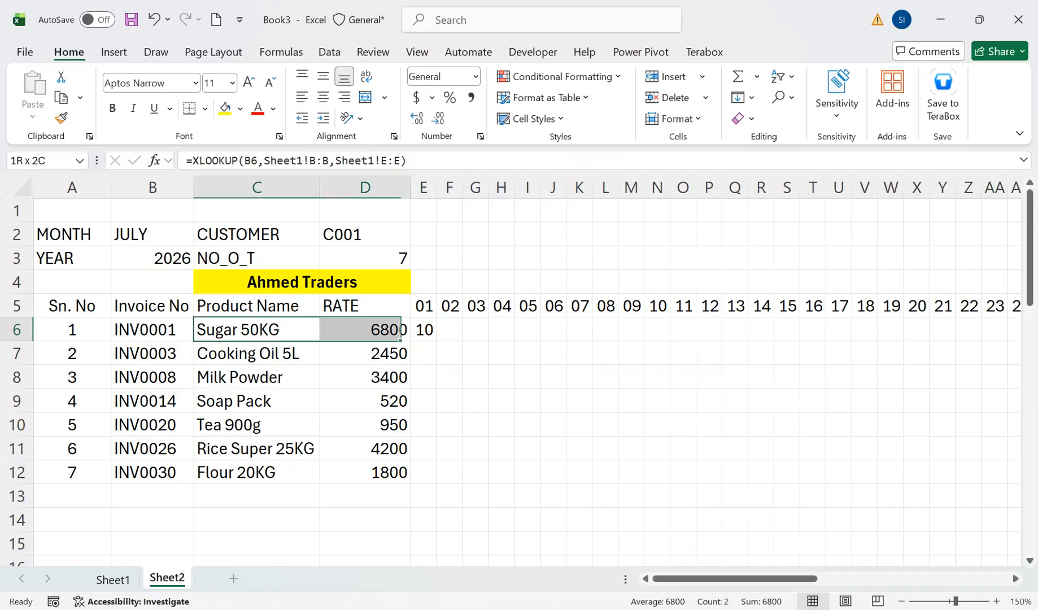
{"action": "key", "text": "shift+Right"}
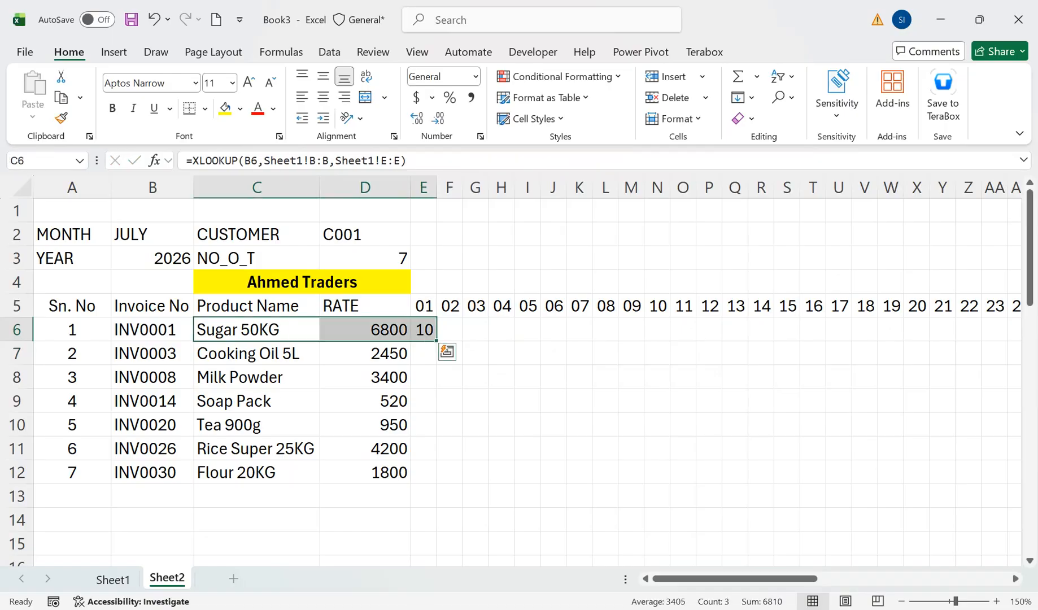
{"action": "key", "text": "Right"}
{"action": "key", "text": "Right"}
{"action": "left_click_drag", "start_coordinate": [437, 341], "coordinate": [436, 481]}
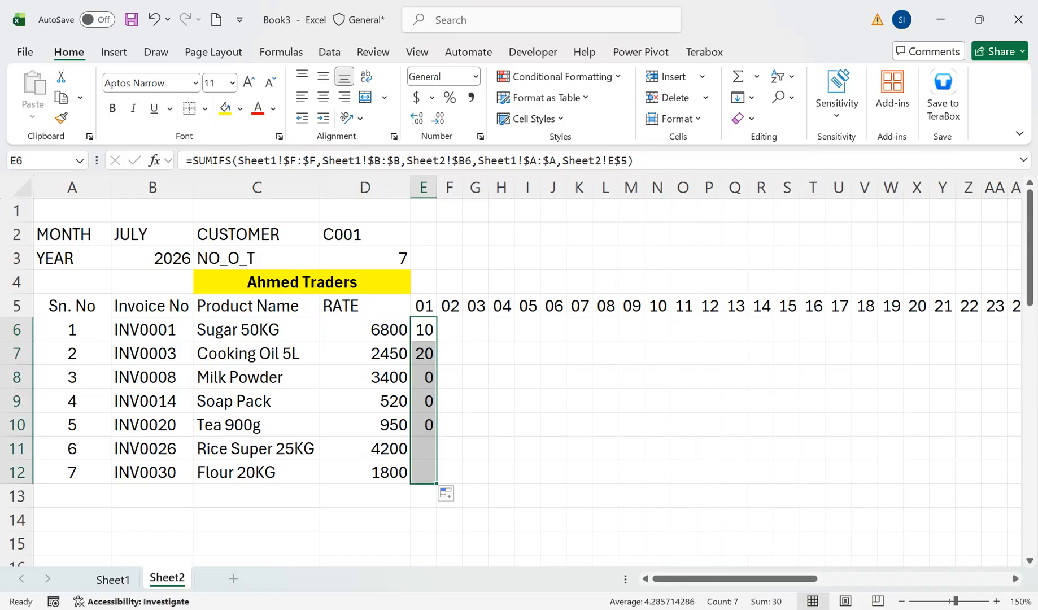
Check E7's quantity against the Cooking Oil 5L row on Sheet1, and fill the quantity formulas across through column AI
{"action": "key", "text": "Down"}
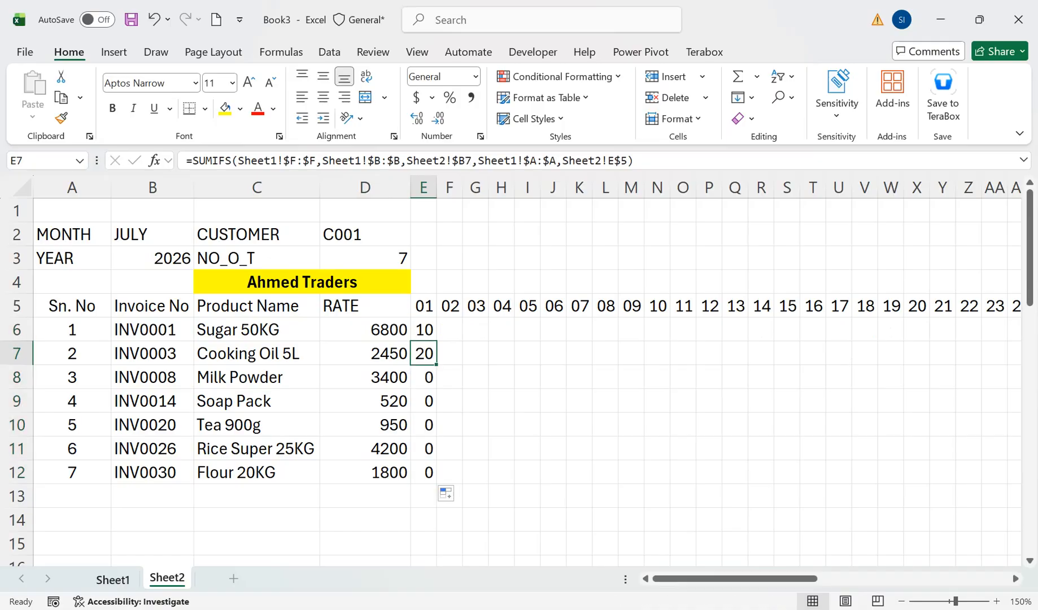
{"action": "left_click", "coordinate": [112, 580]}
{"action": "left_click_drag", "start_coordinate": [399, 246], "coordinate": [339, 246]}
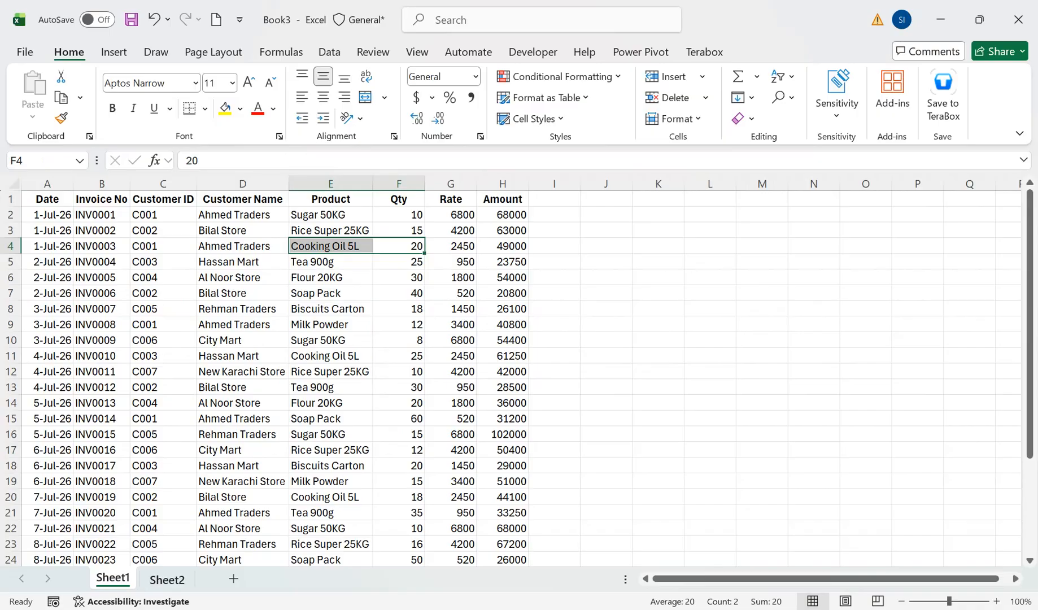
{"action": "left_click", "coordinate": [166, 580]}
{"action": "left_click_drag", "start_coordinate": [423, 329], "coordinate": [929, 480]}
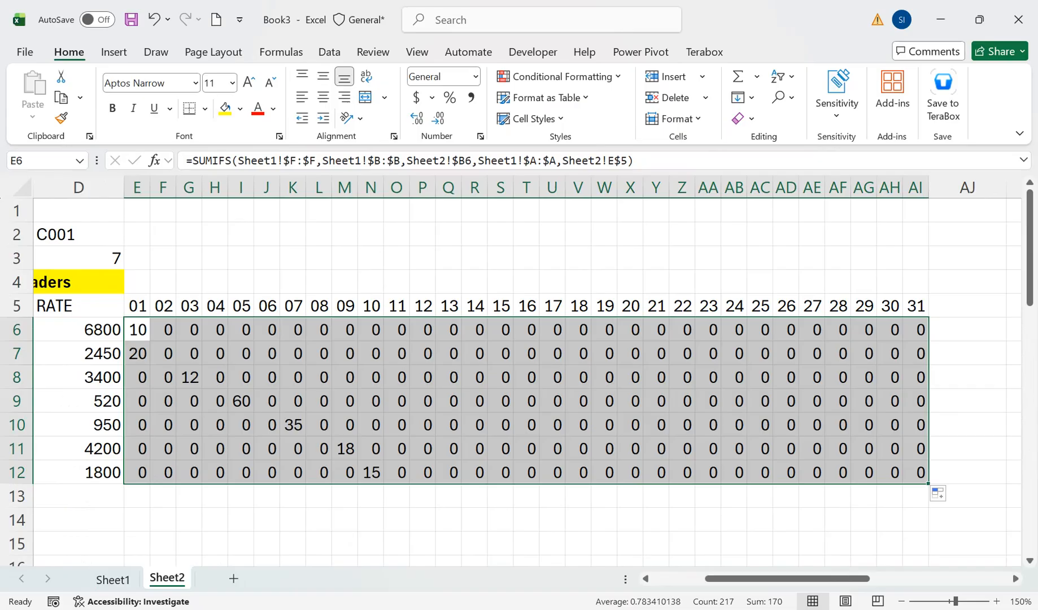
{"action": "left_click_drag", "start_coordinate": [787, 578], "coordinate": [735, 578]}
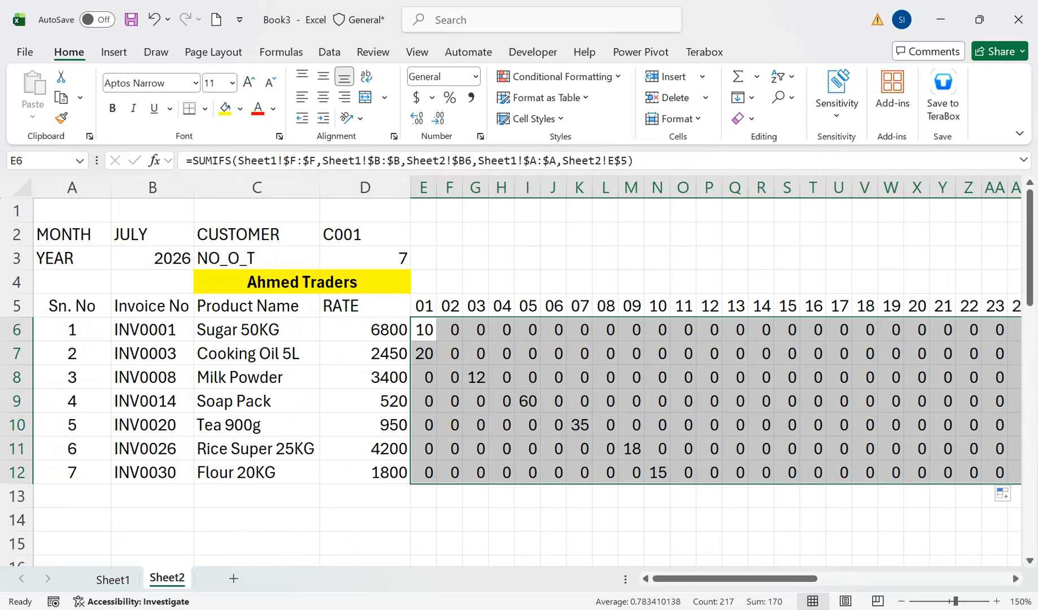
Wrap the E6 SUMIFS in an IF that returns "" when the sum equals 0 and otherwise returns the same SUMIFS
{"action": "double_click", "coordinate": [423, 330]}
{"action": "type", "text": "IF("}
{"action": "left_click_drag", "start_coordinate": [441, 330], "coordinate": [989, 330]}
{"action": "key", "text": "ctrl+c"}
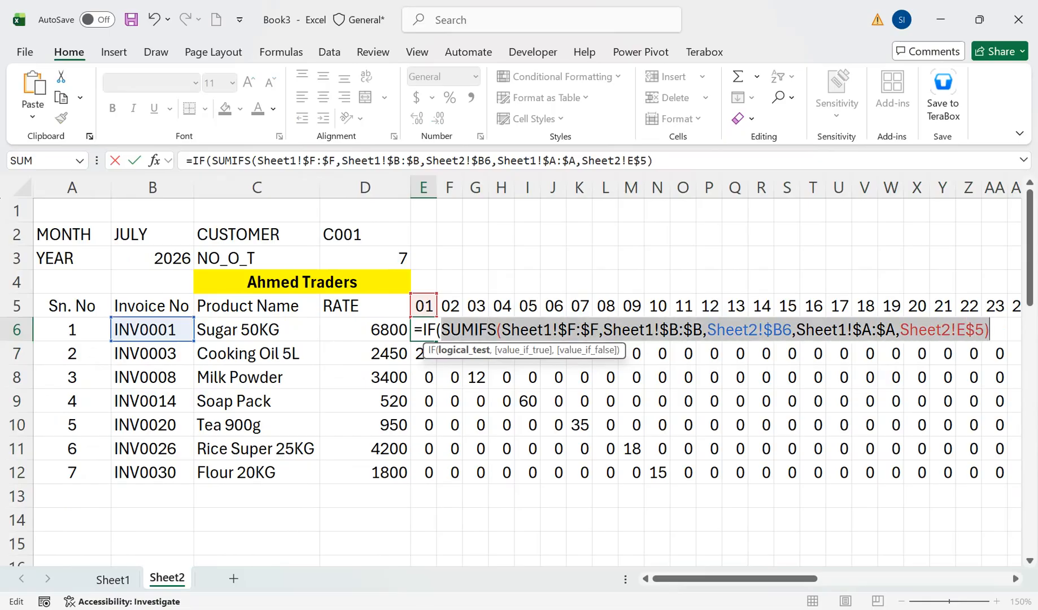
{"action": "key", "text": "Right"}
{"action": "type", "text": "=0,\"\","}
{"action": "key", "text": "ctrl+v"}
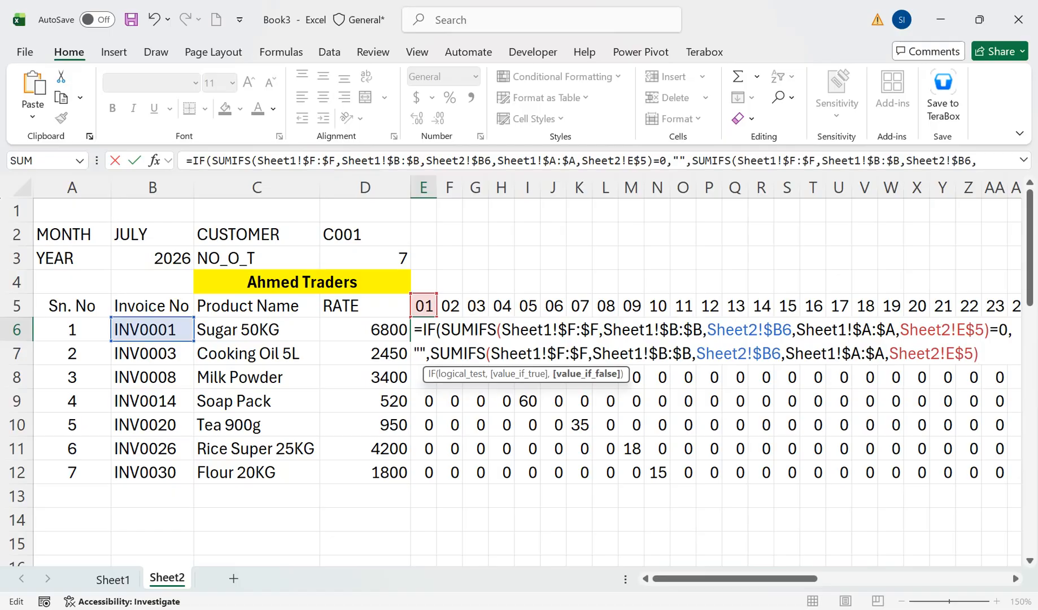
{"action": "key", "text": "Return"}
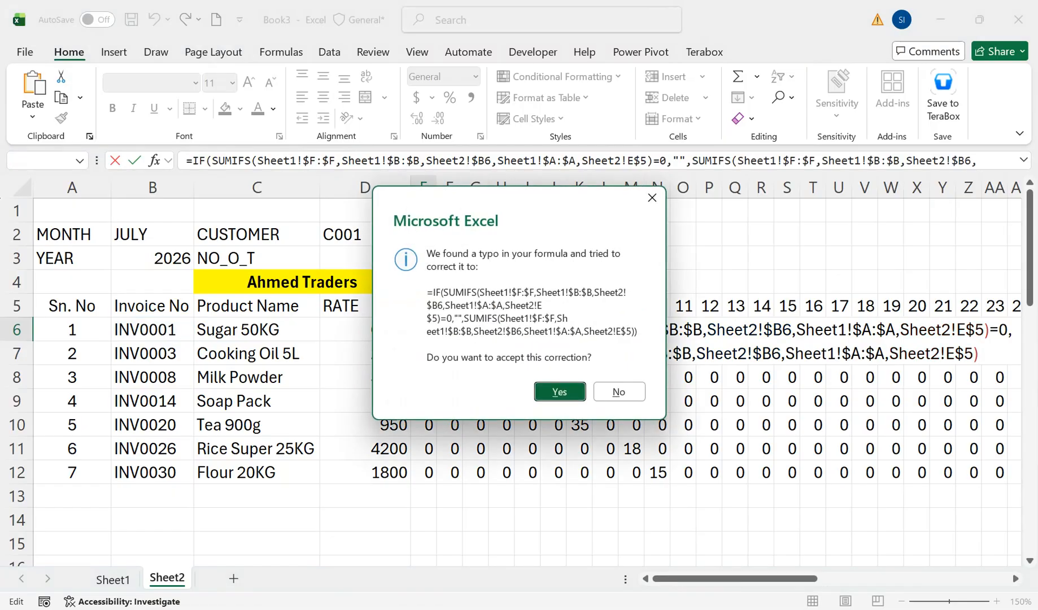
{"action": "key", "text": "Return"}
Fill the revised E6 formula down and across the whole quantity grid E6:AI12
{"action": "key", "text": "Up"}
{"action": "key", "text": "ctrl+shift+Right"}
{"action": "key", "text": "ctrl+shift+Down"}
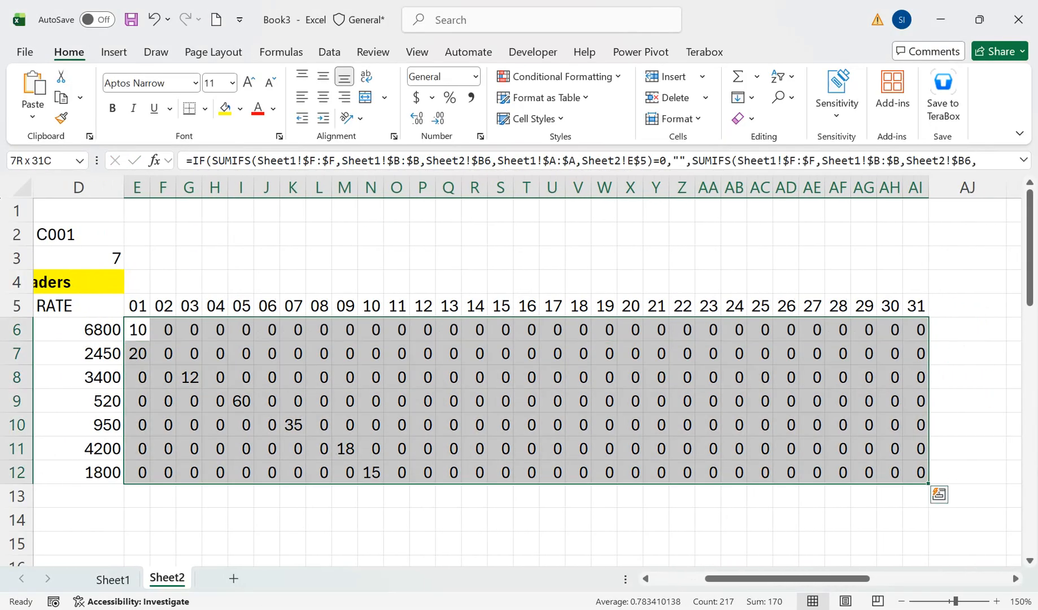
{"action": "key", "text": "ctrl+d"}
{"action": "key", "text": "ctrl+r"}
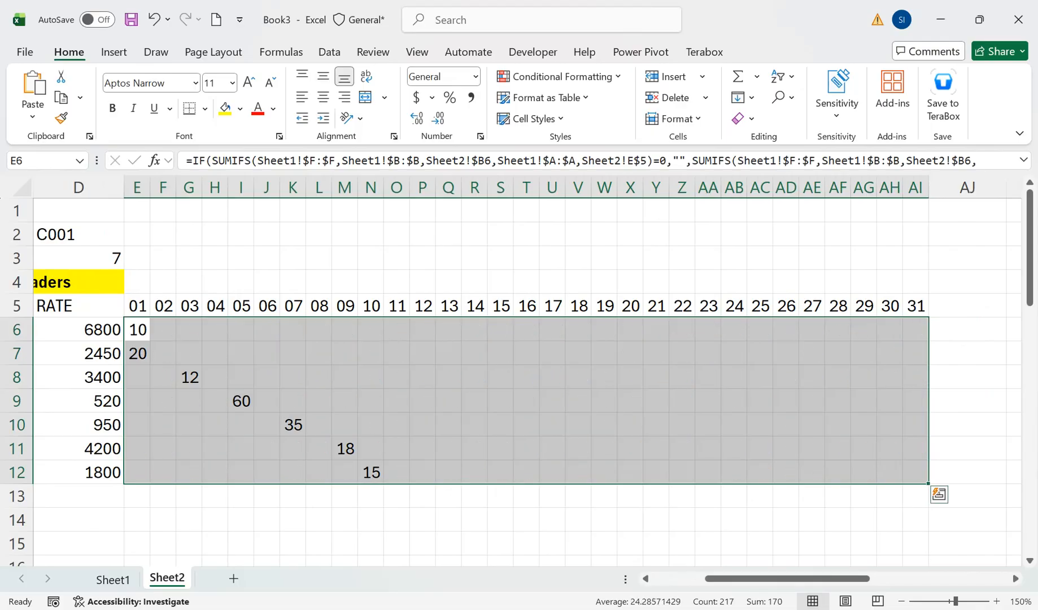
{"action": "key", "text": "Home"}
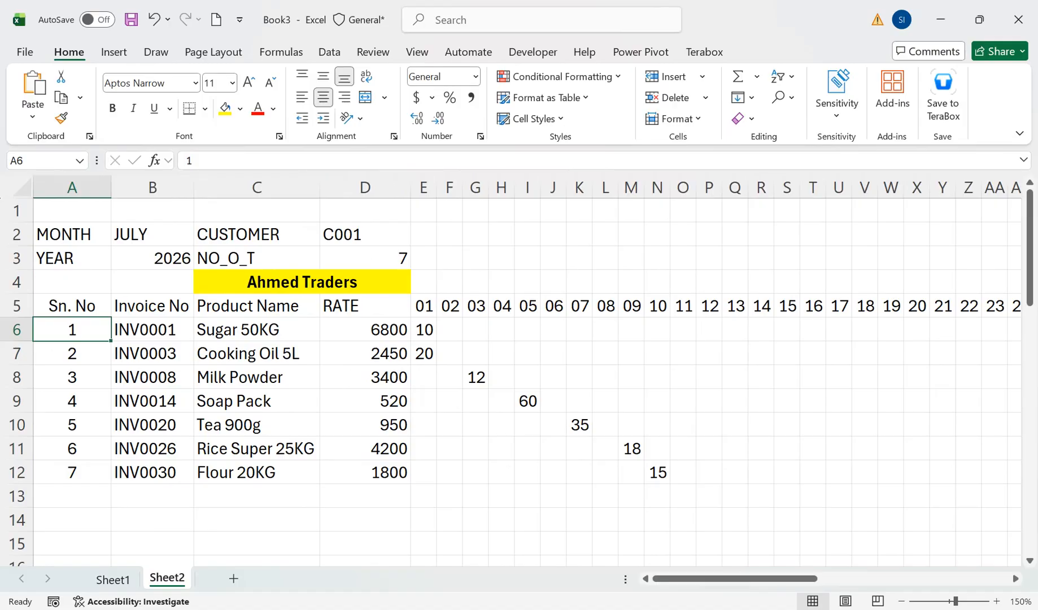
Give the day headers in E5:AI5 a dark blue fill and white font
{"action": "left_click_drag", "start_coordinate": [423, 306], "coordinate": [916, 305]}
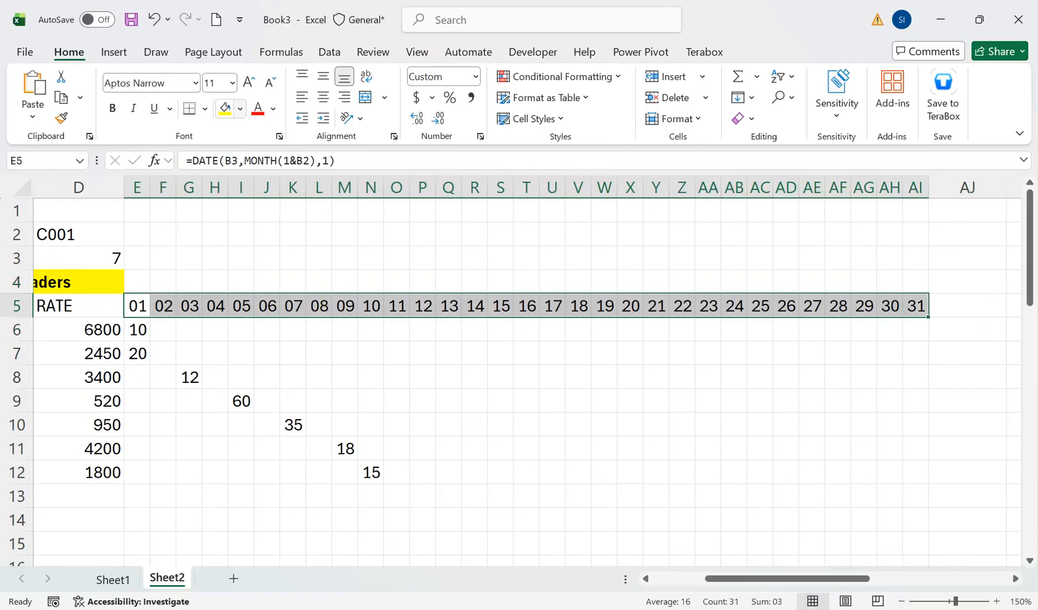
{"action": "left_click", "coordinate": [240, 108]}
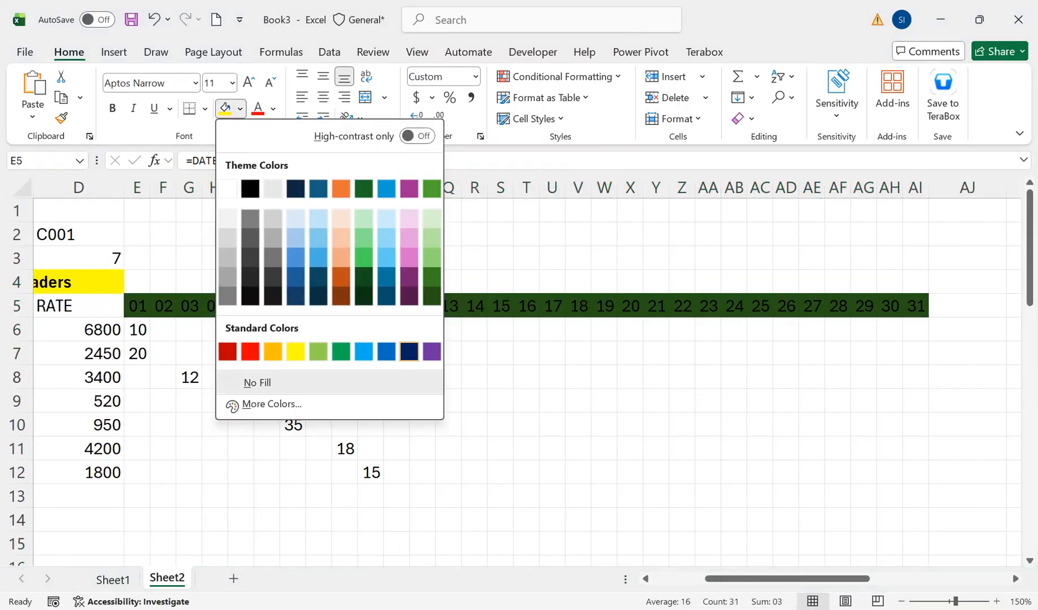
{"action": "left_click", "coordinate": [409, 352]}
{"action": "left_click", "coordinate": [272, 108]}
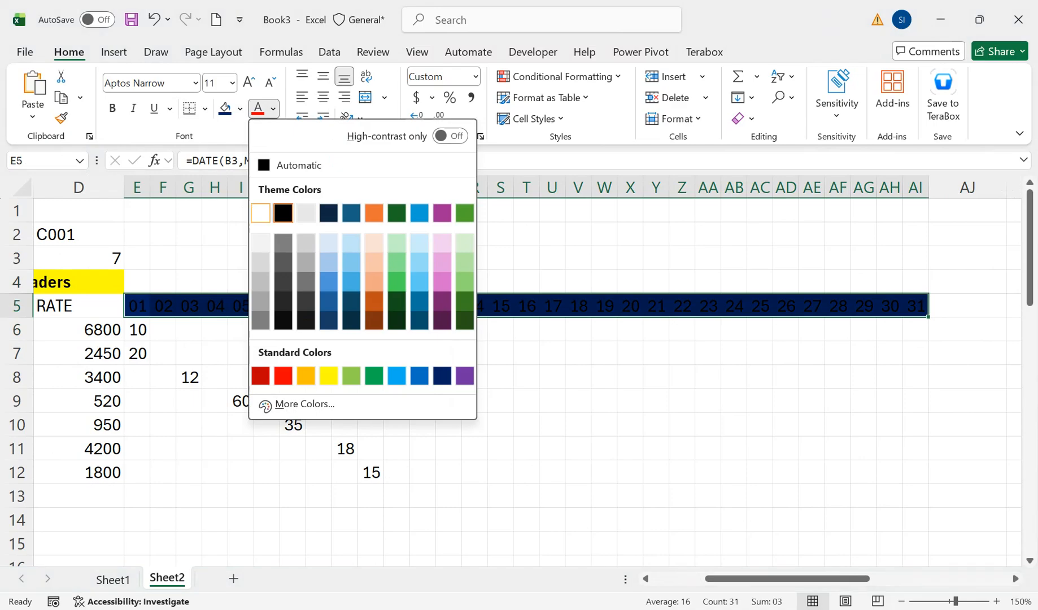
{"action": "left_click", "coordinate": [260, 212]}
Format the A5:D5 column headers with a dark green fill and white text, and increase row 5's height
{"action": "left_click", "coordinate": [79, 305]}
{"action": "left_click_drag", "start_coordinate": [54, 306], "coordinate": [35, 306]}
{"action": "left_click", "coordinate": [240, 109]}
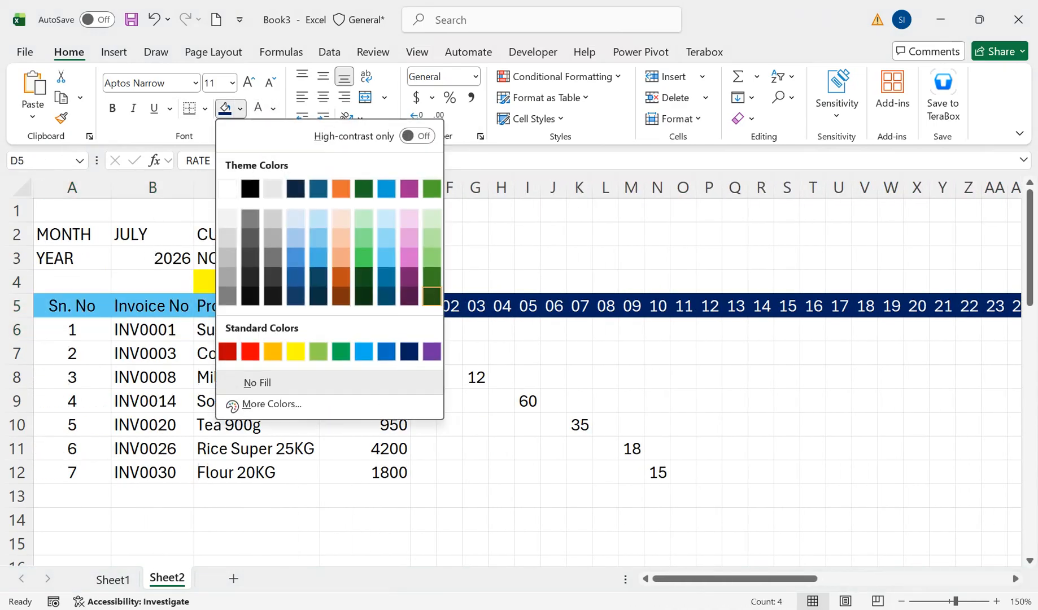
{"action": "left_click", "coordinate": [425, 294]}
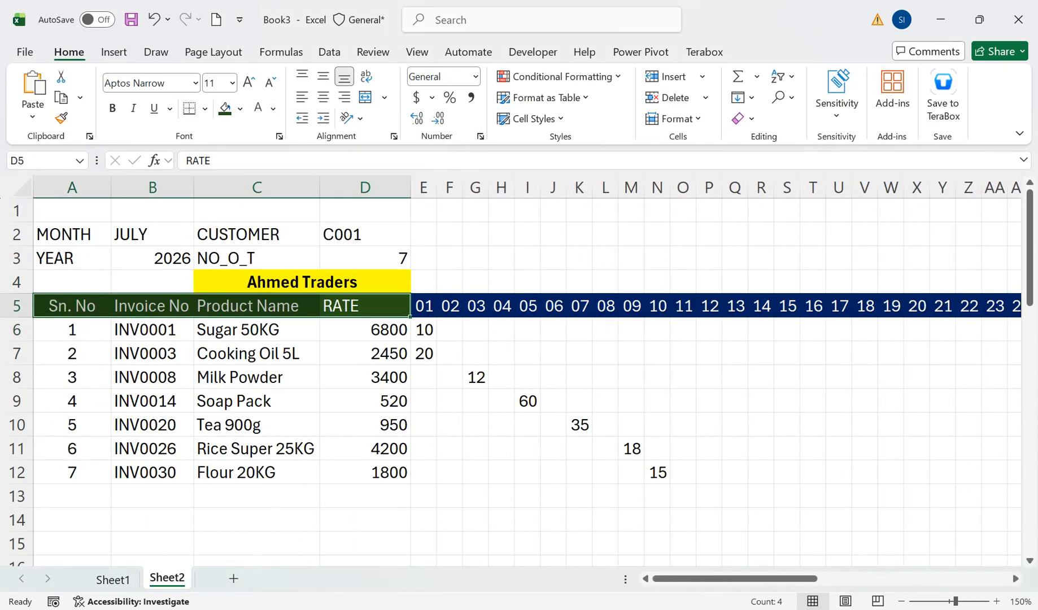
{"action": "left_click", "coordinate": [152, 376]}
{"action": "left_click_drag", "start_coordinate": [17, 317], "coordinate": [17, 327]}
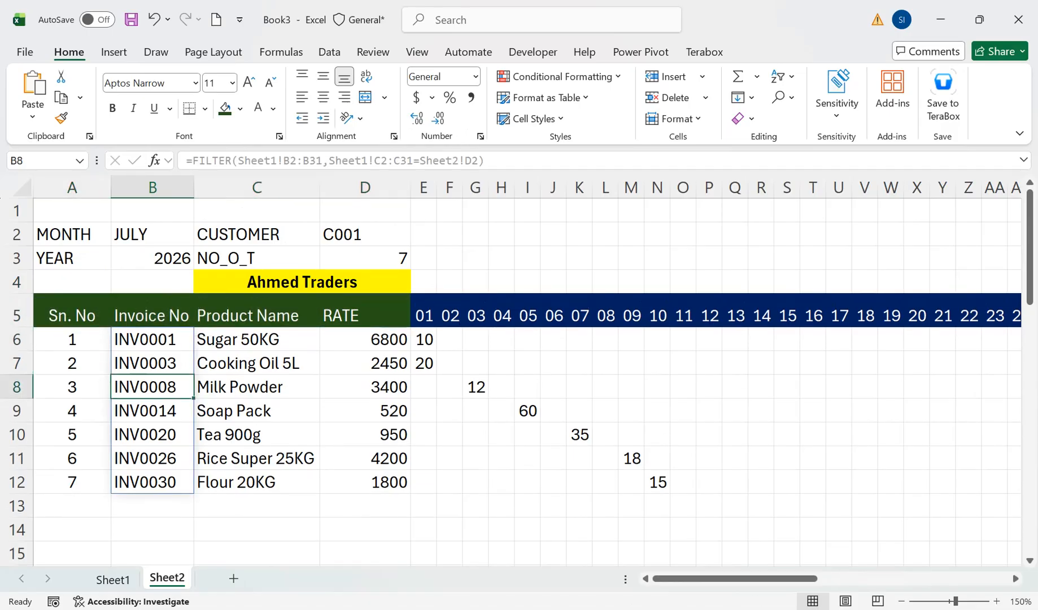
Centre the contents of A2:D2 and give the range a dark green fill with white text
{"action": "left_click_drag", "start_coordinate": [365, 234], "coordinate": [62, 234]}
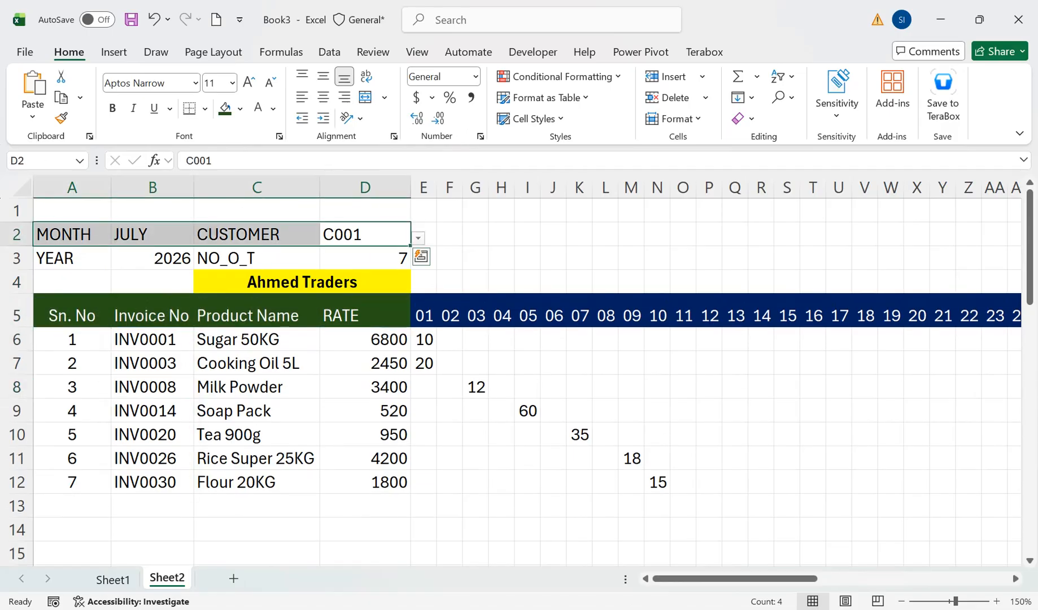
{"action": "left_click", "coordinate": [323, 97]}
{"action": "left_click", "coordinate": [240, 108]}
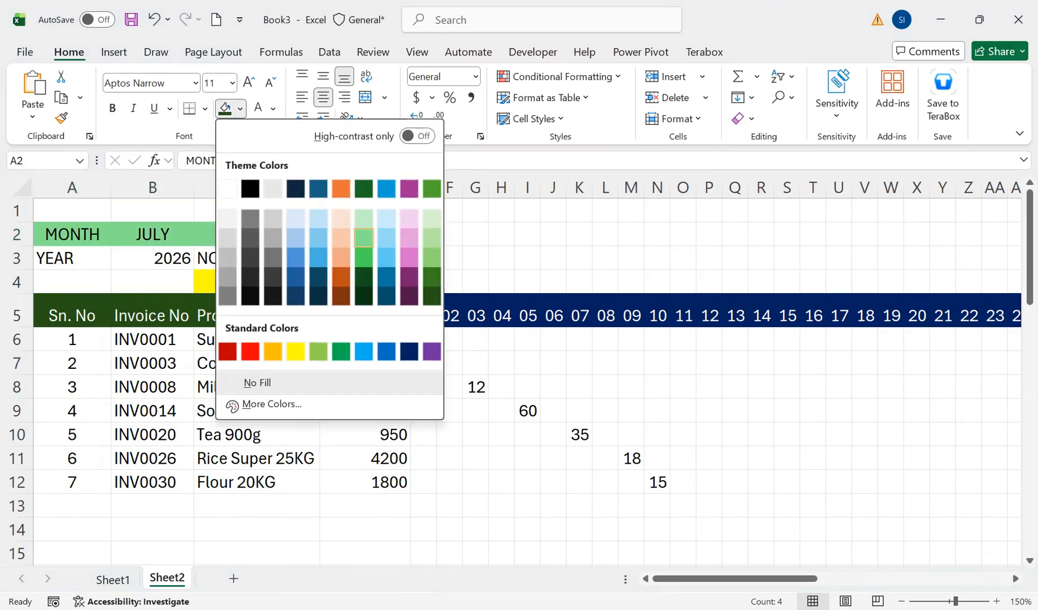
{"action": "left_click", "coordinate": [432, 276]}
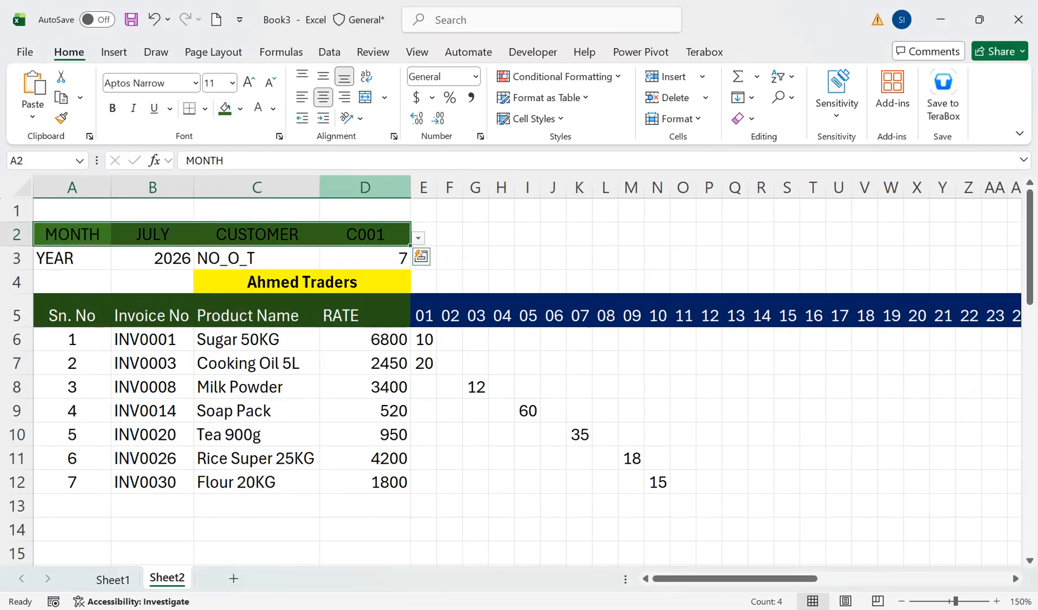
{"action": "left_click", "coordinate": [258, 108]}
Increase row 3's height and give the YEAR and NO_O_T label cells a dark blue fill with white text
{"action": "left_click", "coordinate": [265, 258]}
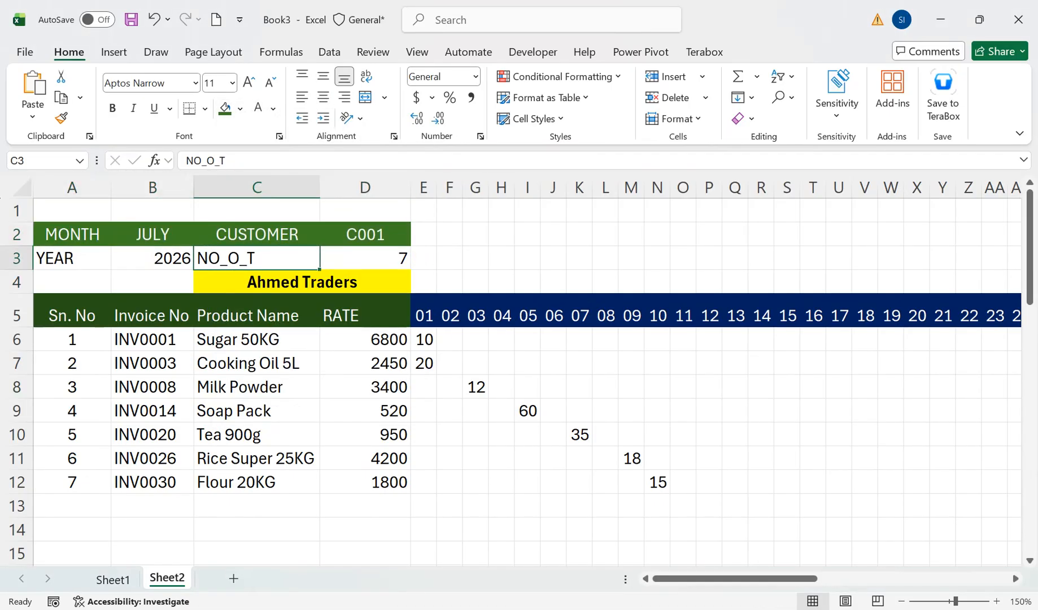
{"action": "left_click_drag", "start_coordinate": [16, 270], "coordinate": [17, 276]}
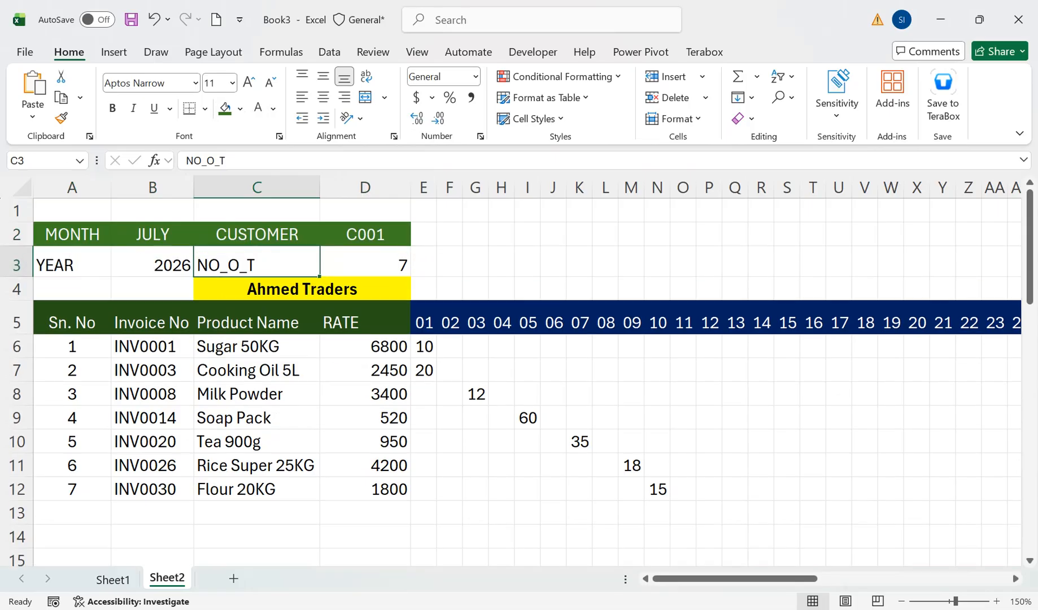
{"action": "left_click", "coordinate": [72, 262], "text": "ctrl"}
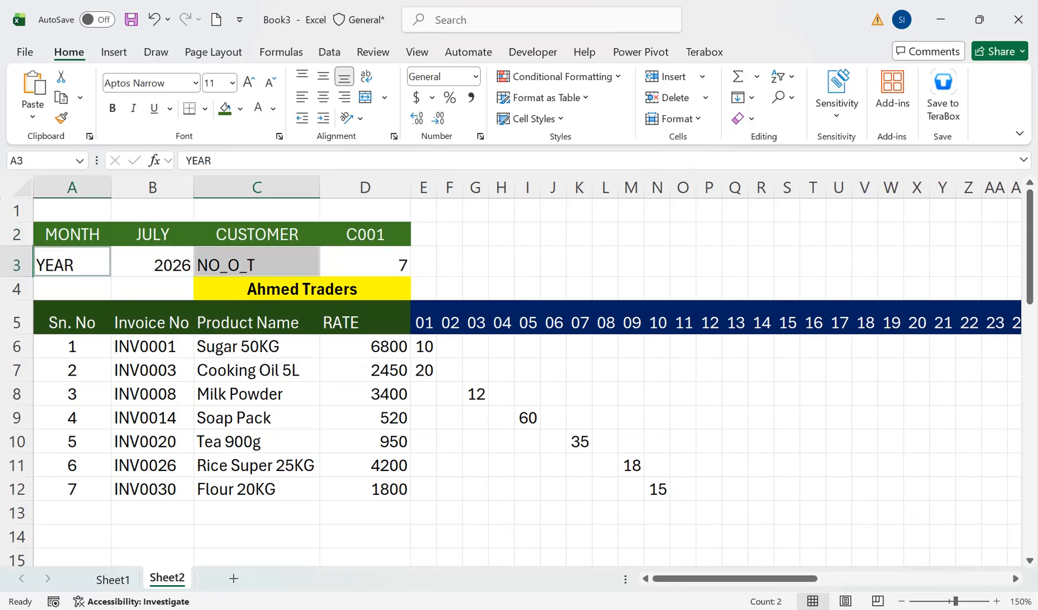
{"action": "left_click", "coordinate": [240, 108]}
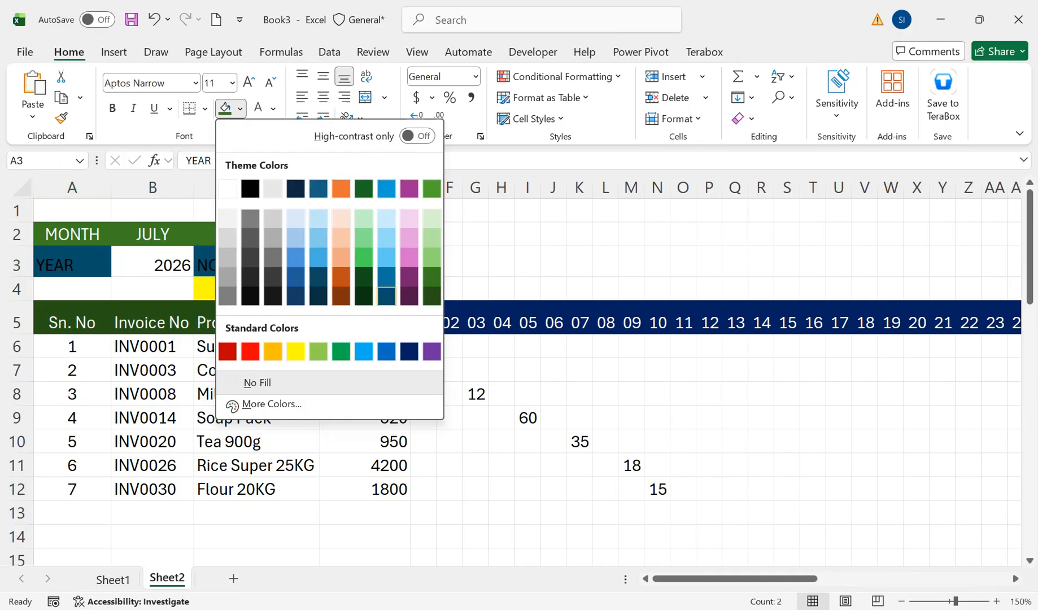
{"action": "left_click", "coordinate": [394, 288]}
{"action": "left_click", "coordinate": [258, 109]}
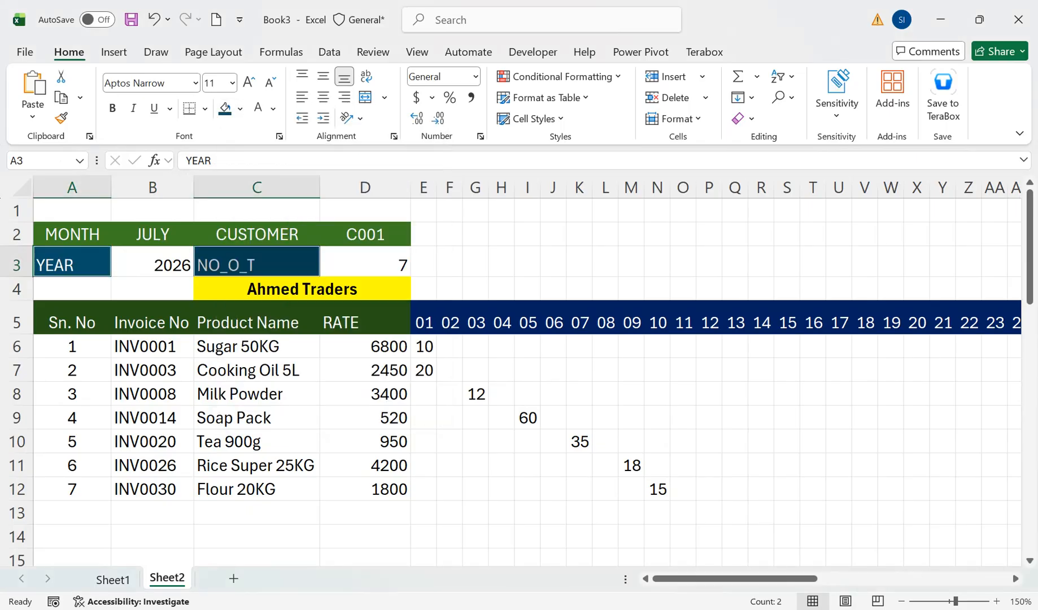
Centre B3 and D3 horizontally and vertically, make them bold and enlarge their font by two sizes
{"action": "left_click", "coordinate": [365, 263]}
{"action": "left_click", "coordinate": [152, 262], "text": "ctrl"}
{"action": "left_click", "coordinate": [323, 97]}
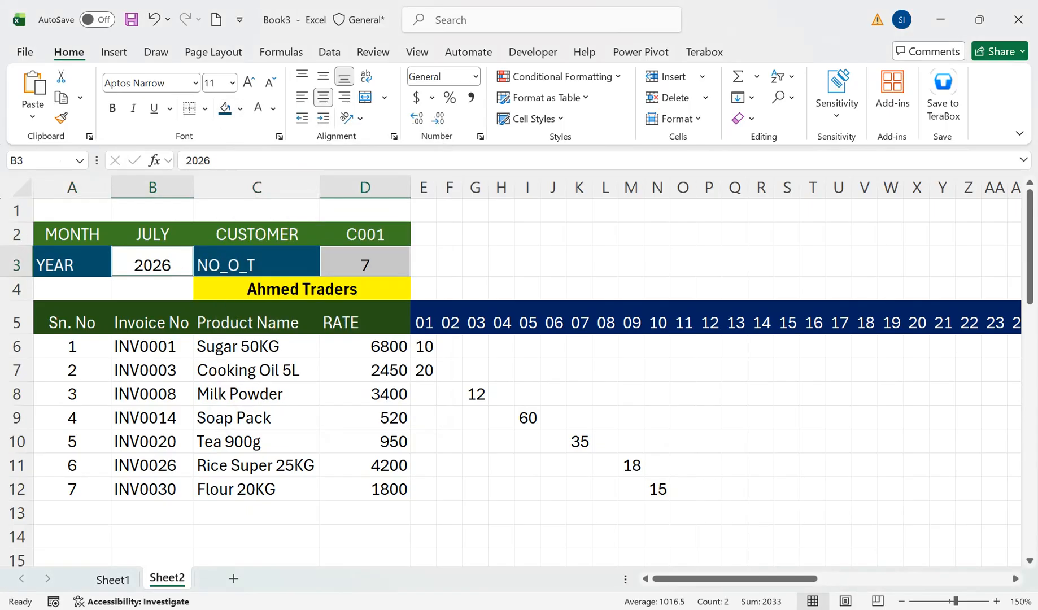
{"action": "left_click", "coordinate": [323, 77]}
{"action": "key", "text": "Tab"}
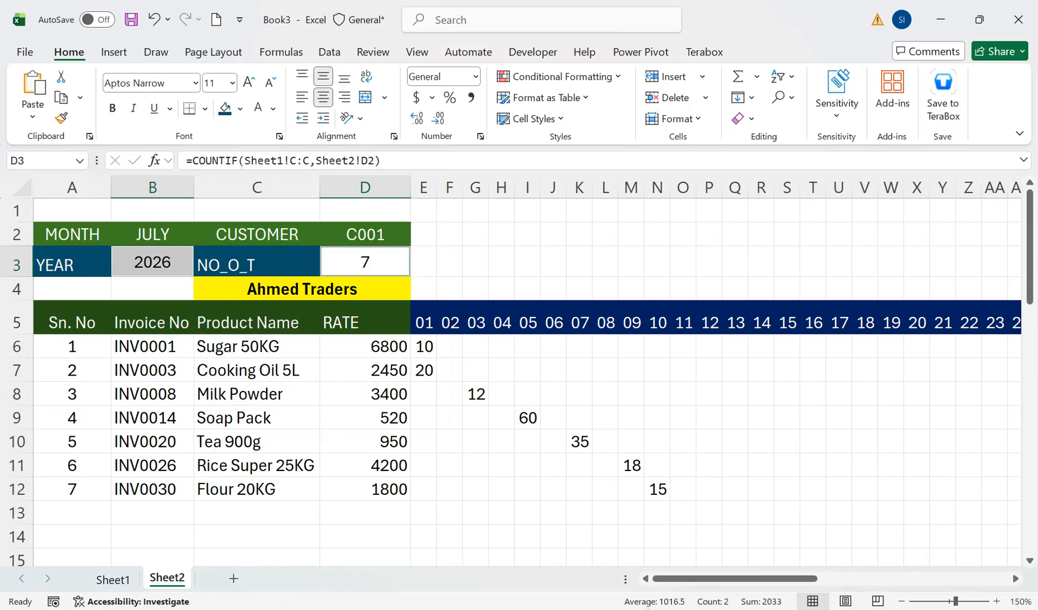
{"action": "left_click", "coordinate": [113, 108]}
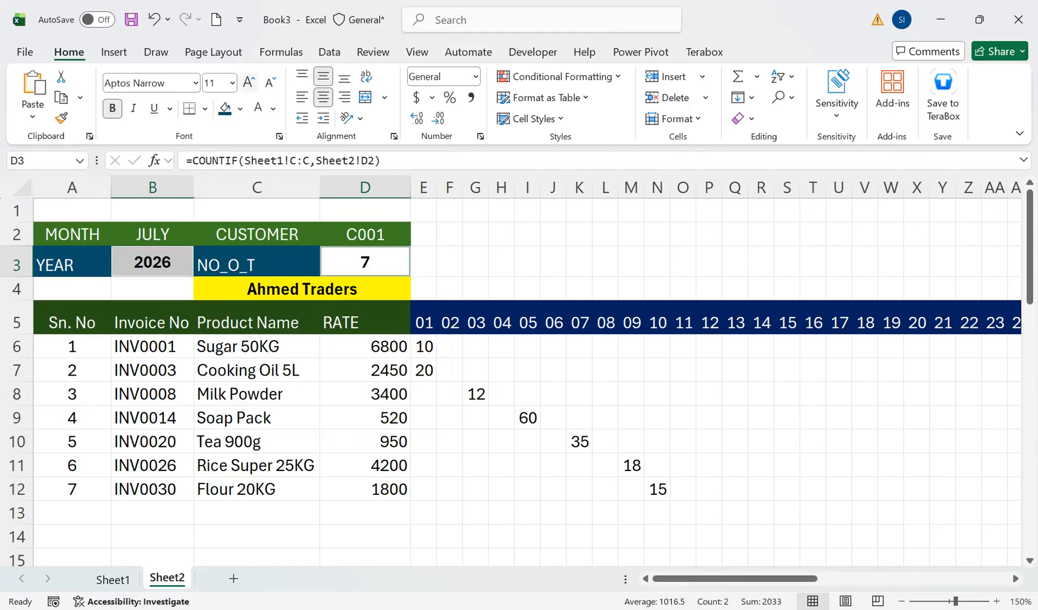
{"action": "left_click", "coordinate": [249, 82]}
{"action": "left_click", "coordinate": [248, 82]}
Increase row 2's height, then vertically centre and bold the text in A2:D2
{"action": "left_click_drag", "start_coordinate": [17, 246], "coordinate": [17, 258]}
{"action": "left_click_drag", "start_coordinate": [366, 247], "coordinate": [72, 246]}
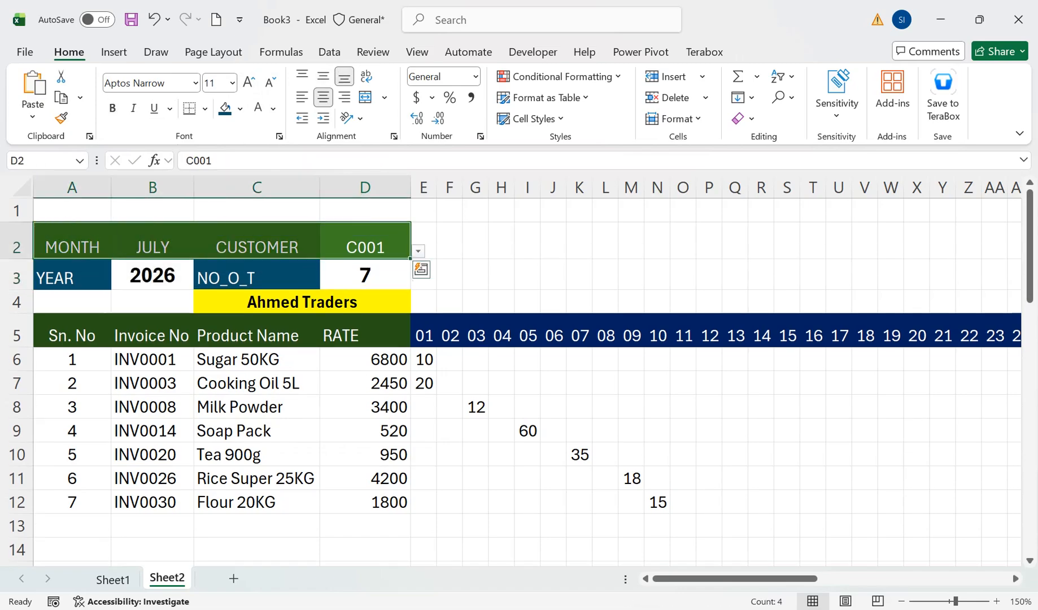
{"action": "left_click", "coordinate": [323, 76]}
{"action": "left_click", "coordinate": [113, 108]}
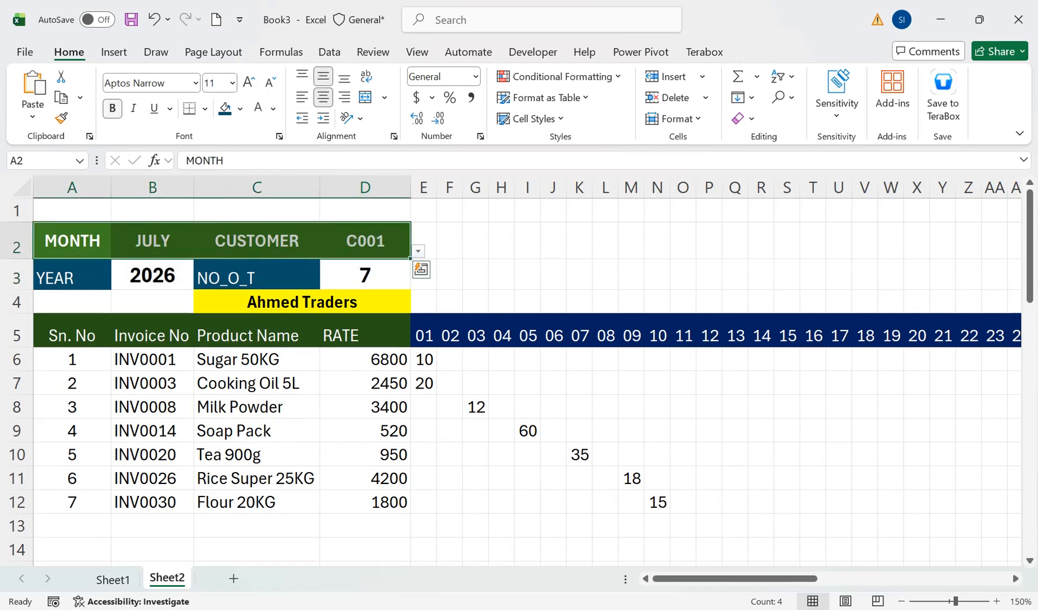
{"action": "left_click", "coordinate": [153, 242]}
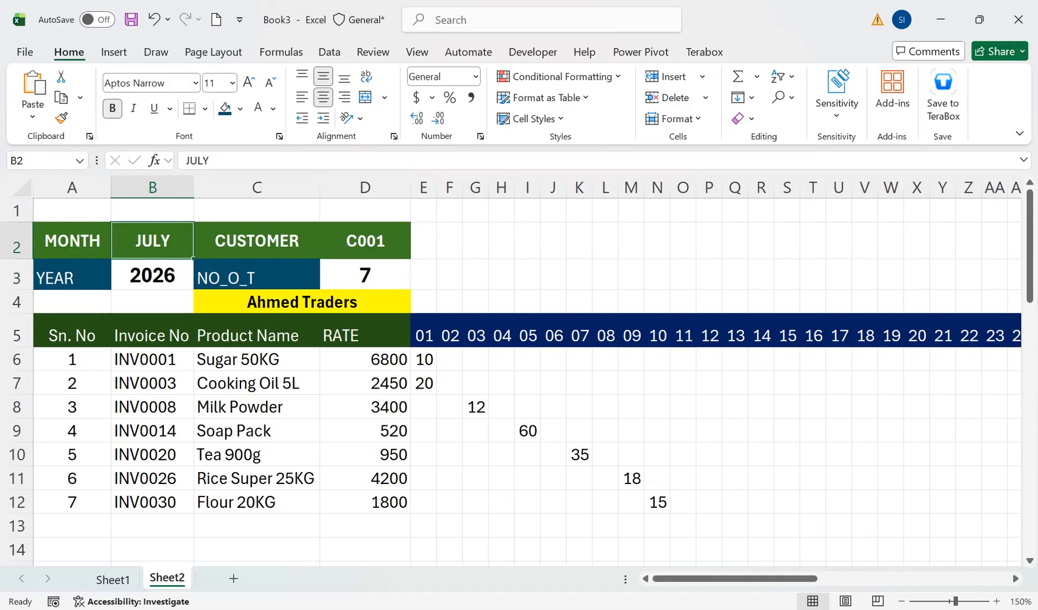
Test the report by switching the customer in D2 to C003, C005 and back to C001
{"action": "left_click", "coordinate": [365, 241]}
{"action": "left_click", "coordinate": [418, 251]}
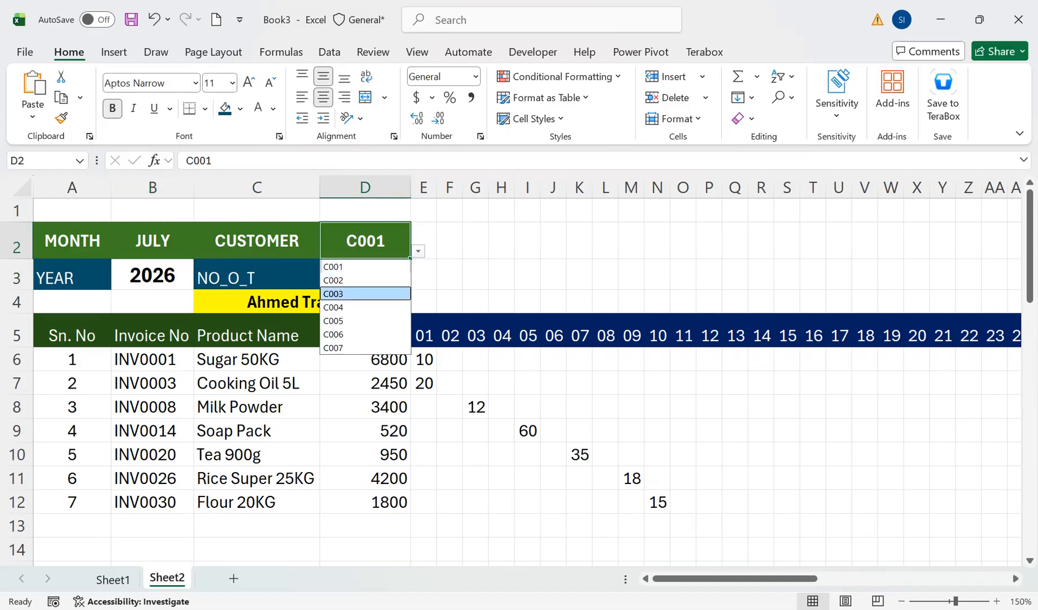
{"action": "left_click", "coordinate": [366, 293]}
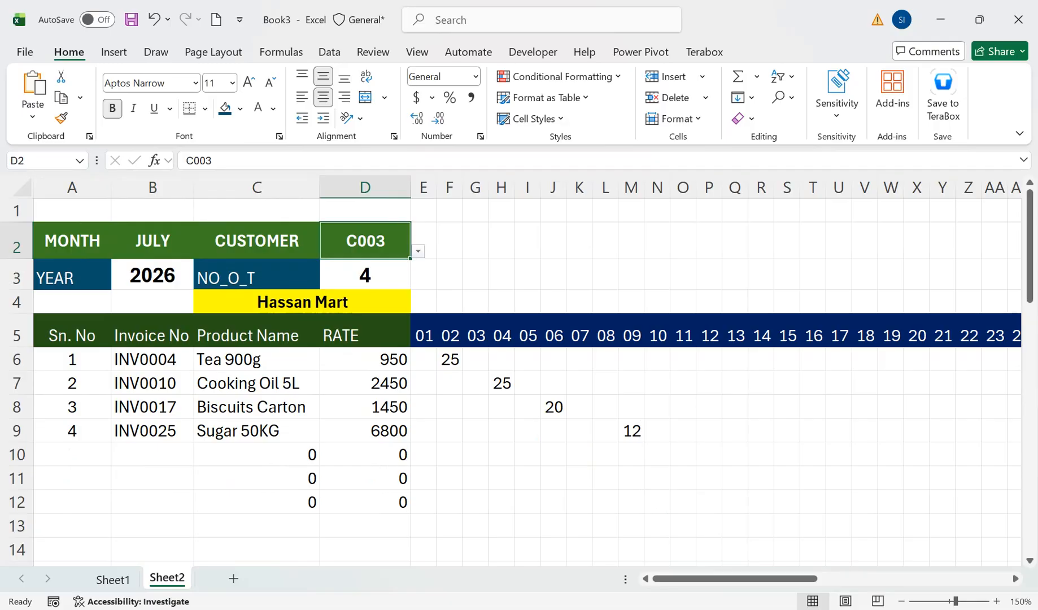
{"action": "left_click", "coordinate": [418, 251]}
{"action": "left_click", "coordinate": [366, 321]}
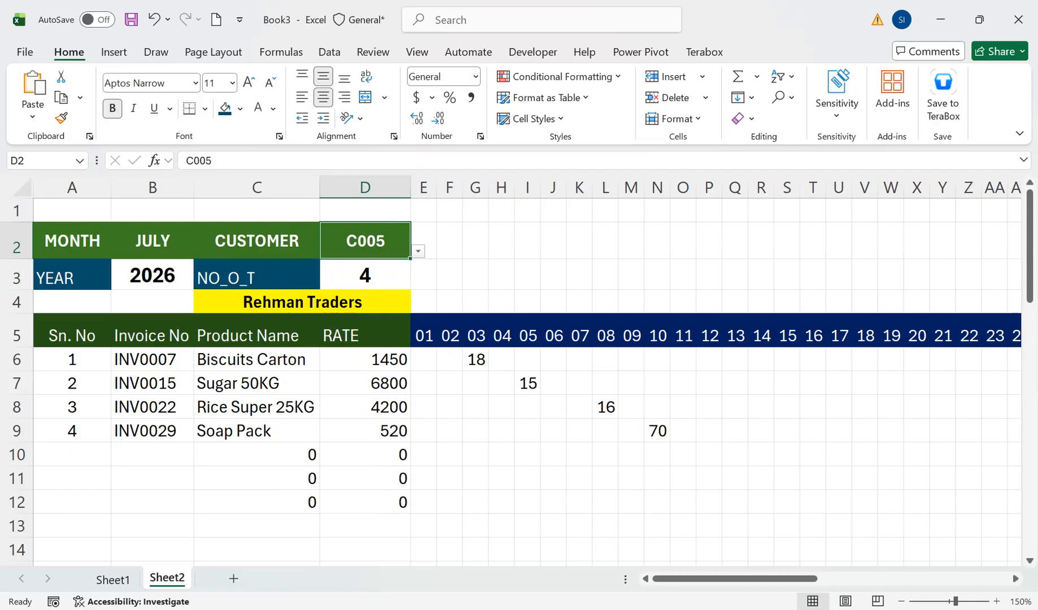
{"action": "left_click", "coordinate": [418, 252]}
{"action": "left_click", "coordinate": [366, 266]}
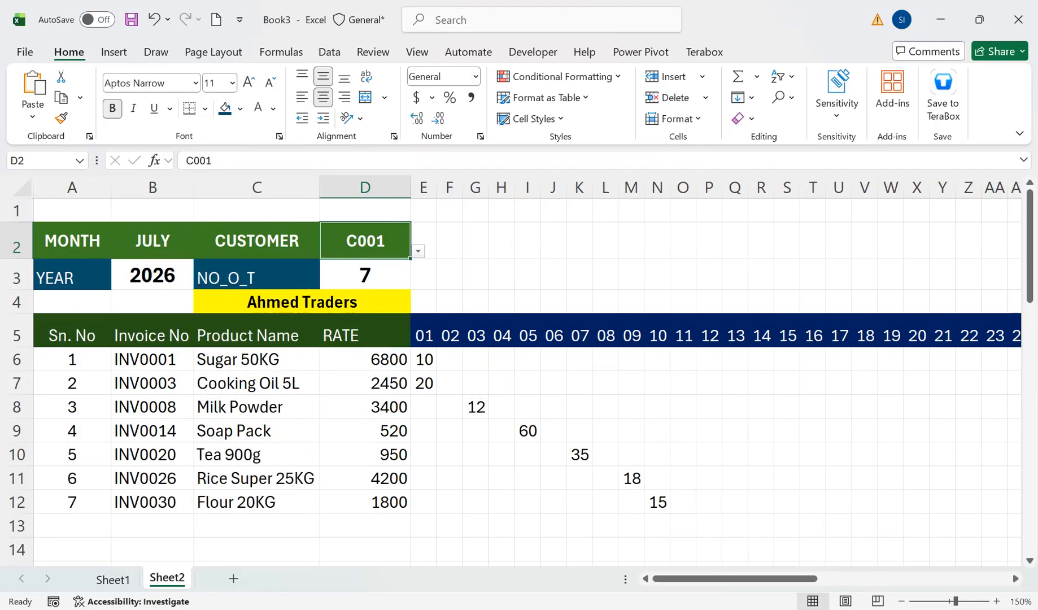
Enter the header "Tot Amount" in AJ5, directly after the day 31 column
{"action": "mouse_move", "coordinate": [734, 579]}
{"action": "left_mouse_down"}
{"action": "mouse_move", "coordinate": [919, 579]}
{"action": "mouse_move", "coordinate": [734, 579]}
{"action": "left_mouse_up"}
{"action": "left_click_drag", "start_coordinate": [552, 359], "coordinate": [916, 359]}
{"action": "left_click", "coordinate": [967, 330]}
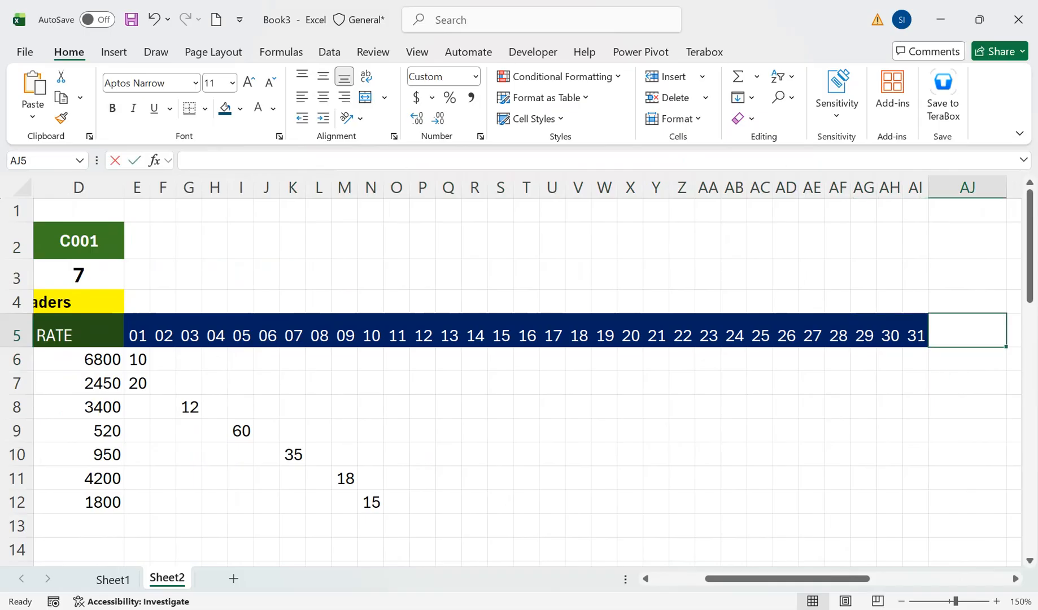
{"action": "type", "text": "tOAL"}
{"action": "key", "text": "BackSpace"}
{"action": "key", "text": "BackSpace"}
{"action": "key", "text": "BackSpace"}
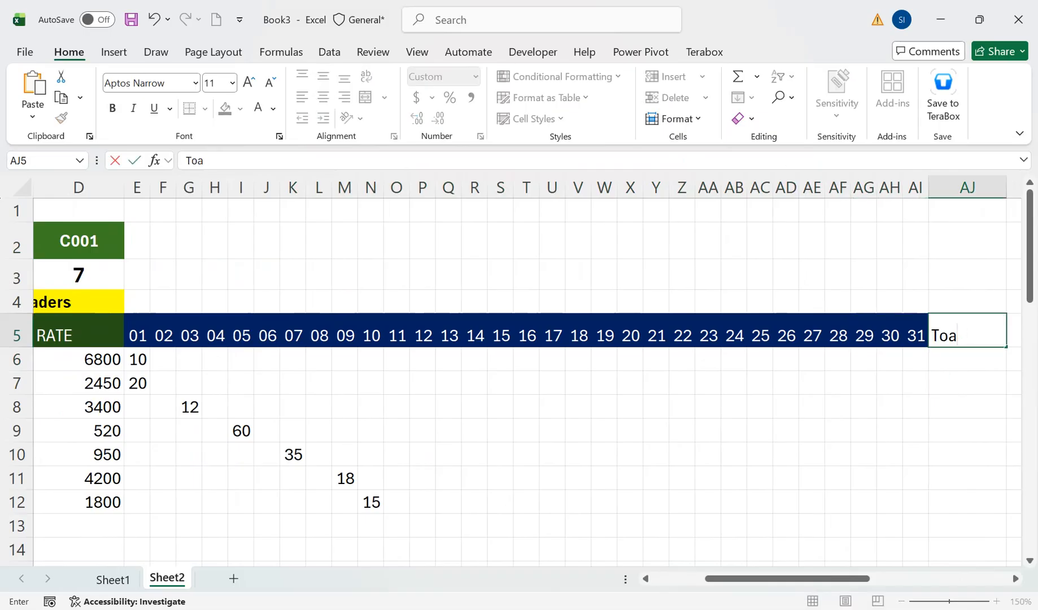
{"action": "type", "text": "t Amount"}
{"action": "key", "text": "Return"}
{"action": "key", "text": "Up"}
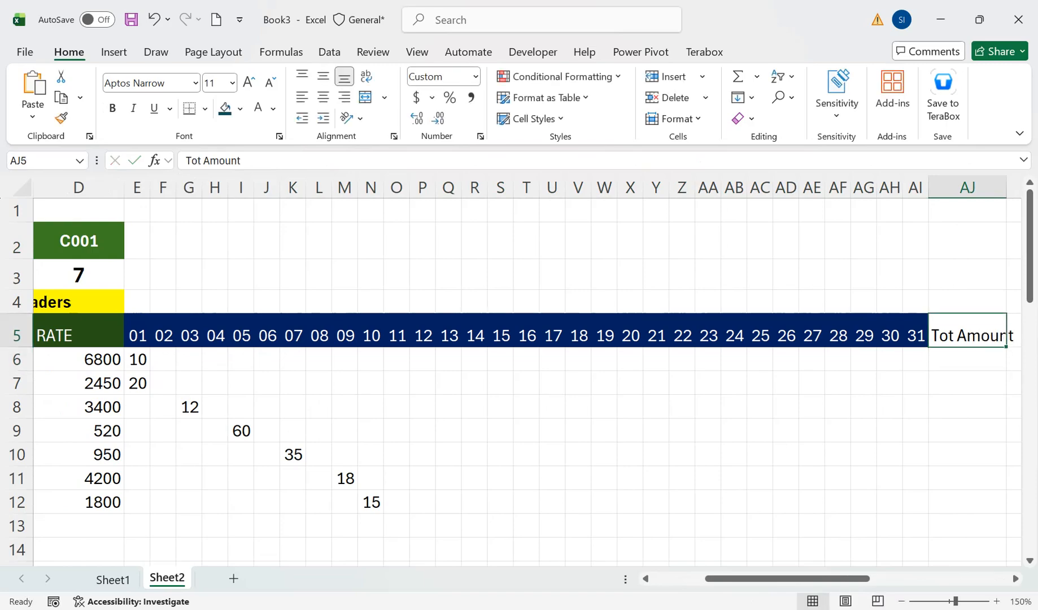
Autofit column AJ's width and copy the day header formatting from AI5 to AJ5
{"action": "double_click", "coordinate": [1007, 188]}
{"action": "left_click", "coordinate": [915, 336]}
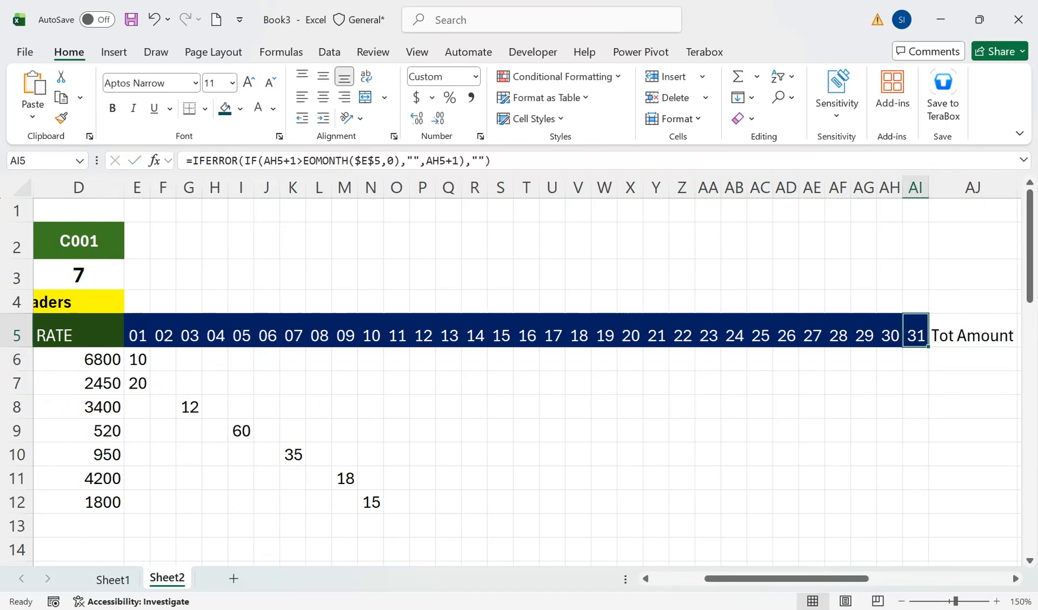
{"action": "left_click", "coordinate": [61, 118]}
{"action": "left_click", "coordinate": [972, 335]}
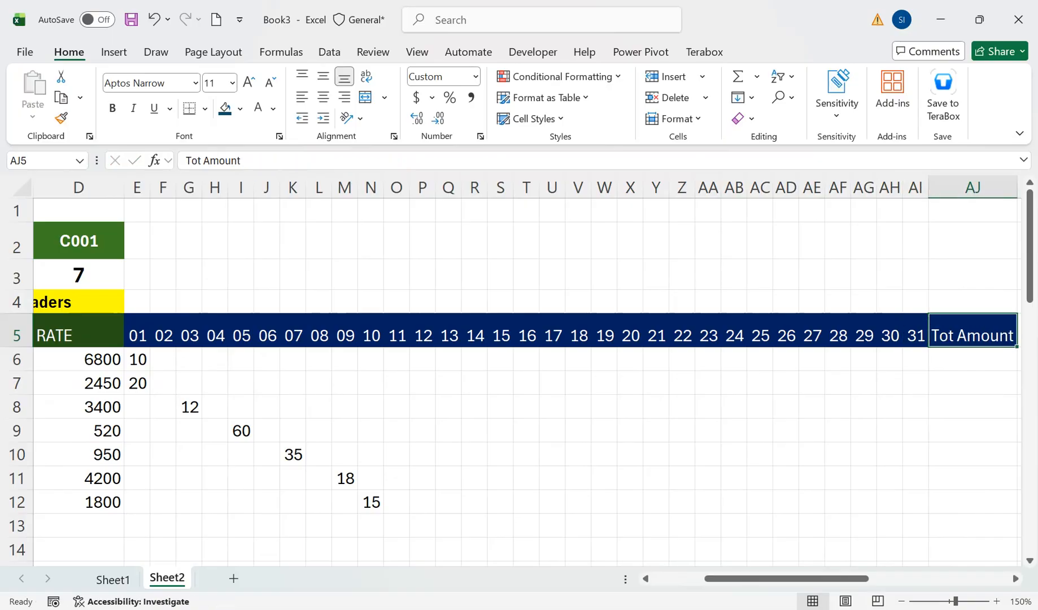
Enter the formula =SUM(E6:AI6)*D6 in AJ6 to calculate the first invoice's total amount
{"action": "left_click", "coordinate": [972, 359]}
{"action": "type", "text": "=SUM("}
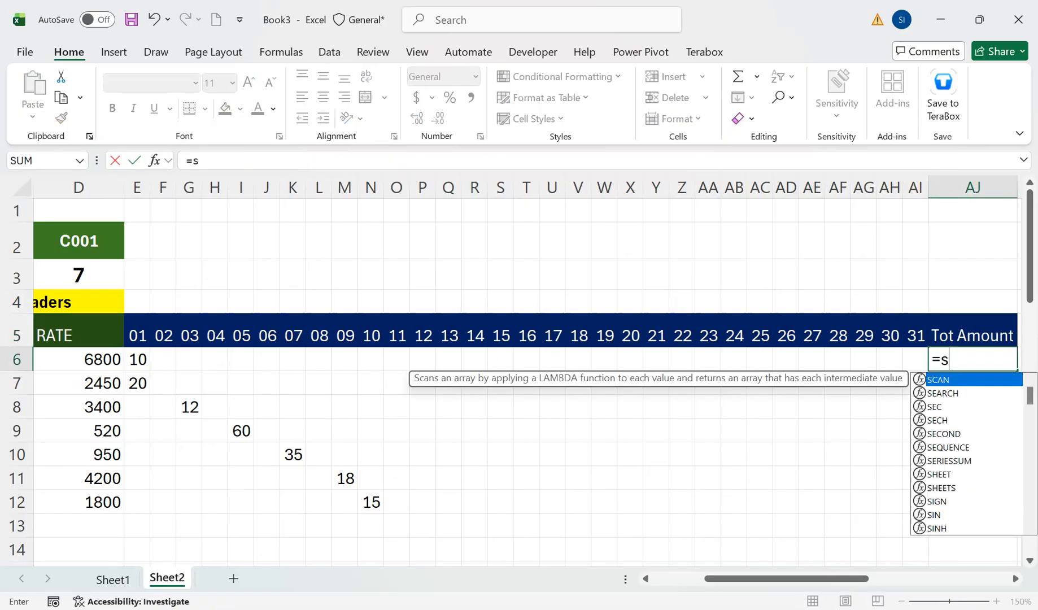
{"action": "key", "text": "Left"}
{"action": "key", "text": "ctrl+shift+Left"}
{"action": "key", "text": "shift+Right"}
{"action": "key", "text": "shift+Right"}
{"action": "key", "text": "shift+Right"}
{"action": "key", "text": "shift+Right"}
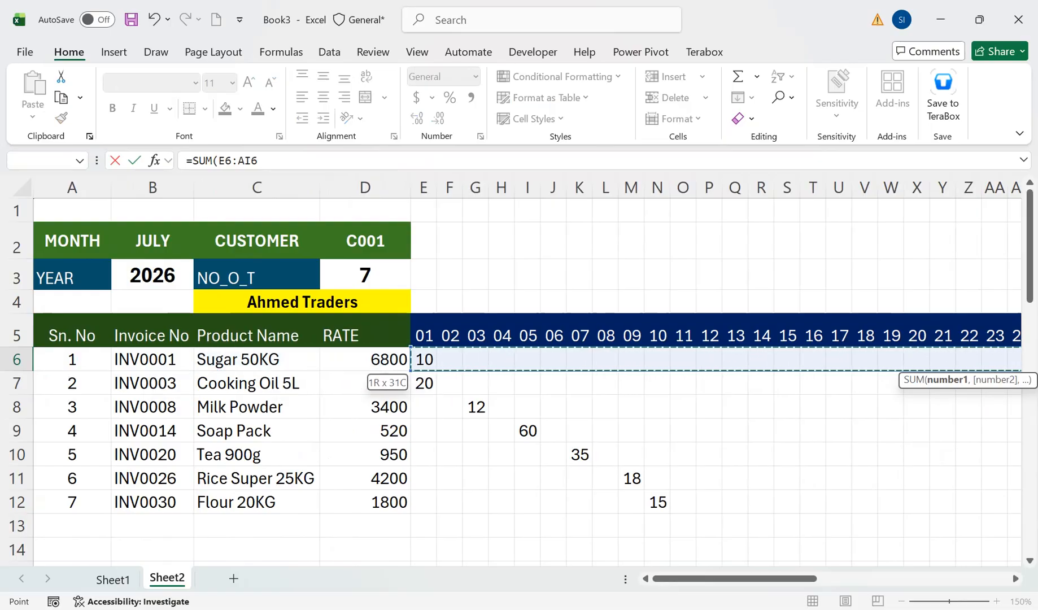
{"action": "type", "text": ")*"}
{"action": "key", "text": "Left"}
{"action": "key", "text": "ctrl+Left"}
{"action": "key", "text": "ctrl+Left"}
{"action": "key", "text": "Right"}
{"action": "key", "text": "Right"}
{"action": "key", "text": "Right"}
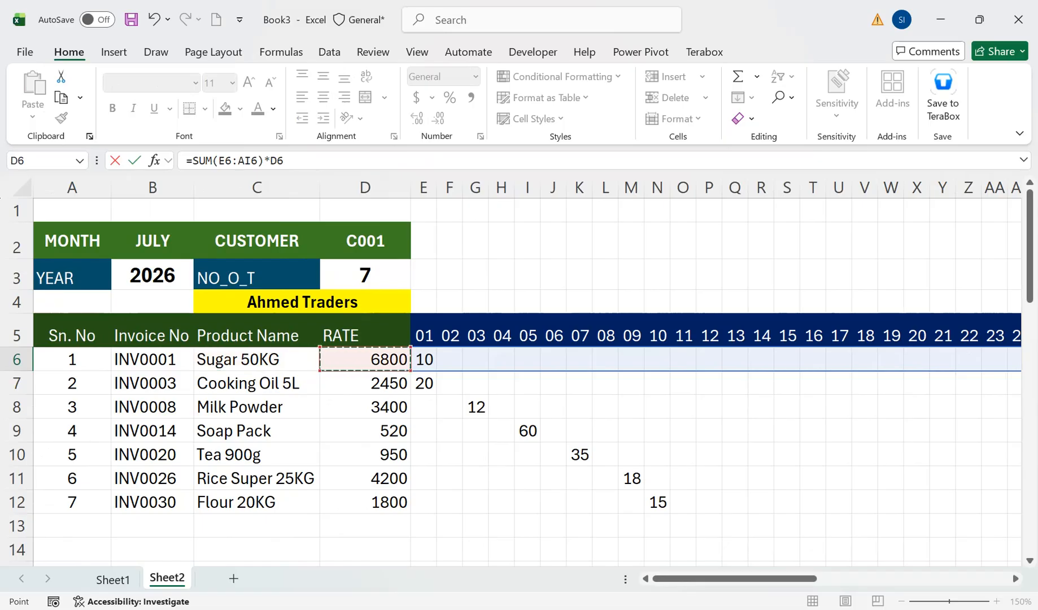
{"action": "key", "text": "Return"}
Fill the AJ6 total amount formula down through AJ12
{"action": "key", "text": "Up"}
{"action": "key", "text": "shift+Down"}
{"action": "key", "text": "shift+Down"}
{"action": "key", "text": "shift+Down"}
{"action": "key", "text": "shift+Down"}
{"action": "key", "text": "shift+Down"}
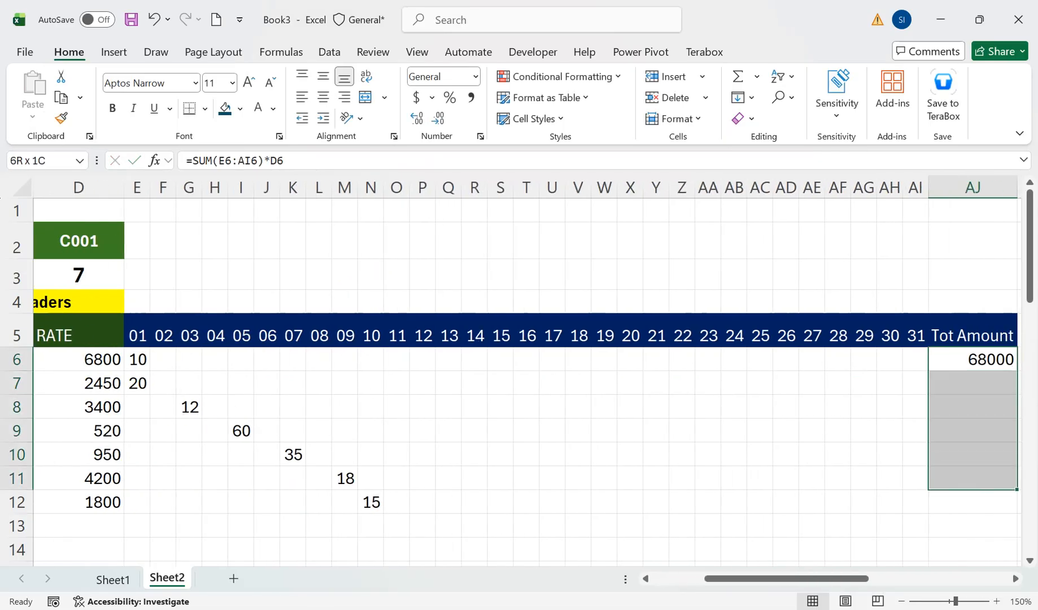
{"action": "key", "text": "shift+Down"}
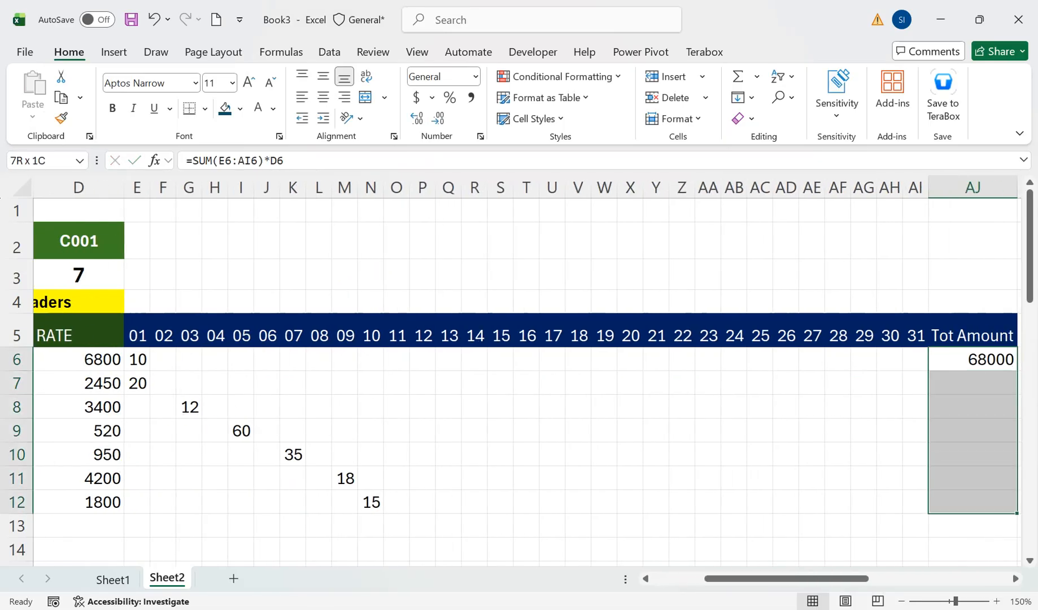
{"action": "key", "text": "ctrl+d"}
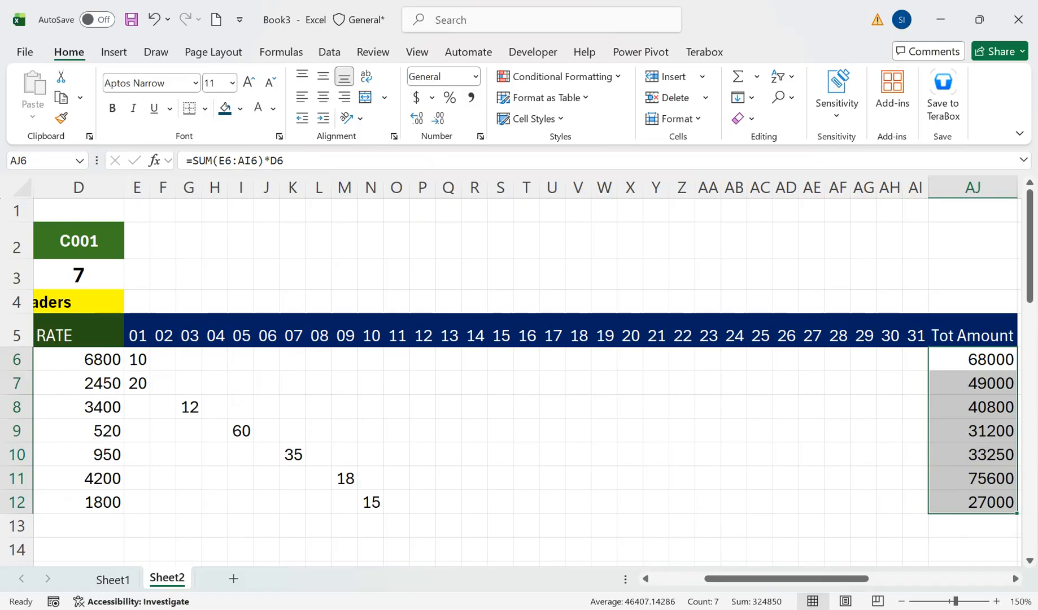
Compare the report's totals with the Amount column on Sheet1, then return to Sheet2 and review the invoice rows
{"action": "left_click", "coordinate": [113, 579]}
{"action": "left_click", "coordinate": [503, 246]}
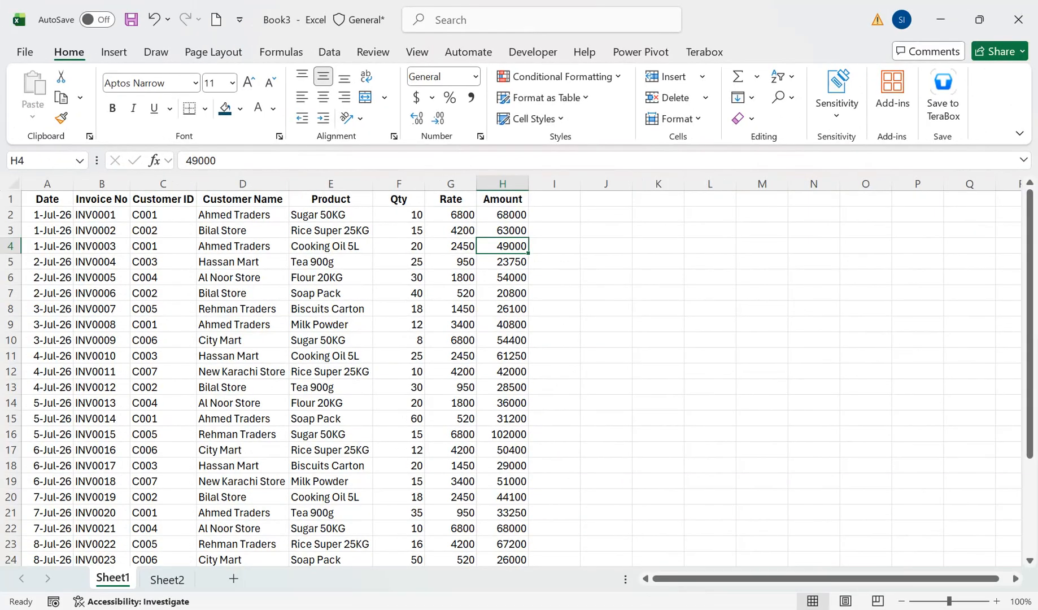
{"action": "left_click", "coordinate": [167, 580]}
{"action": "left_click_drag", "start_coordinate": [423, 406], "coordinate": [45, 430]}
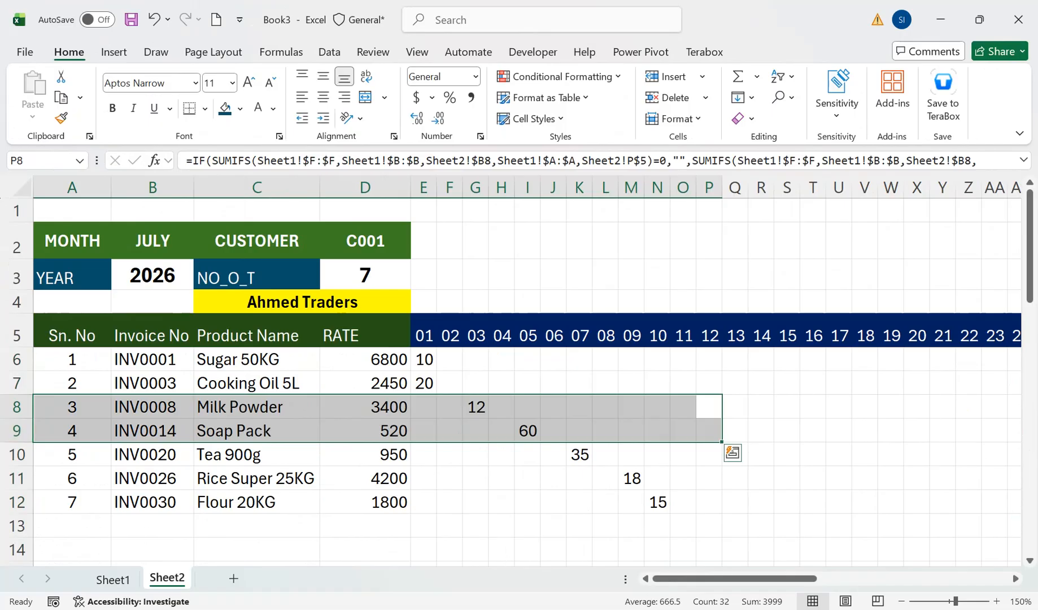
{"action": "left_click", "coordinate": [579, 274]}
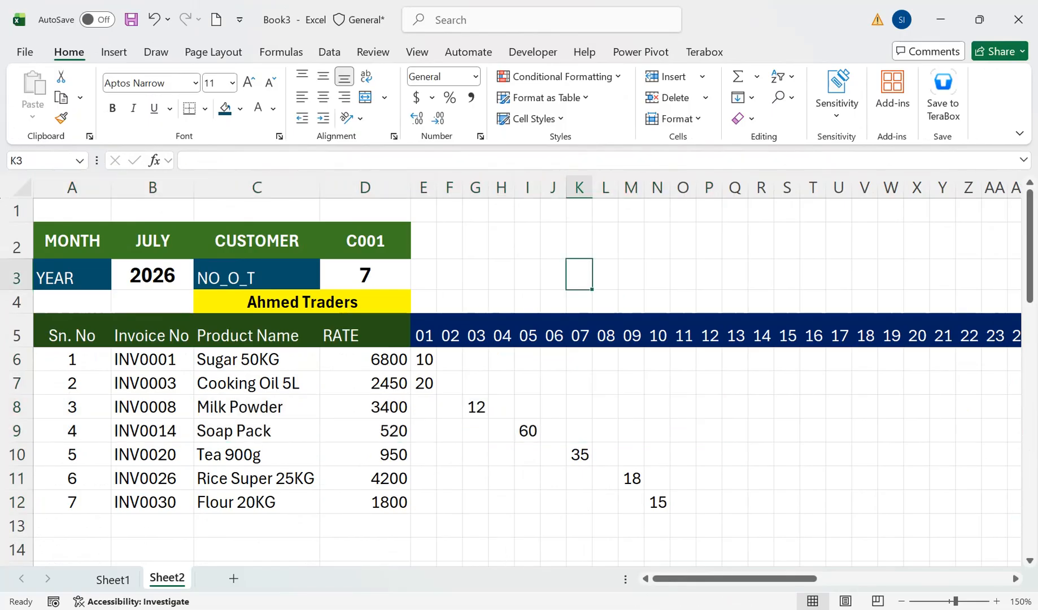